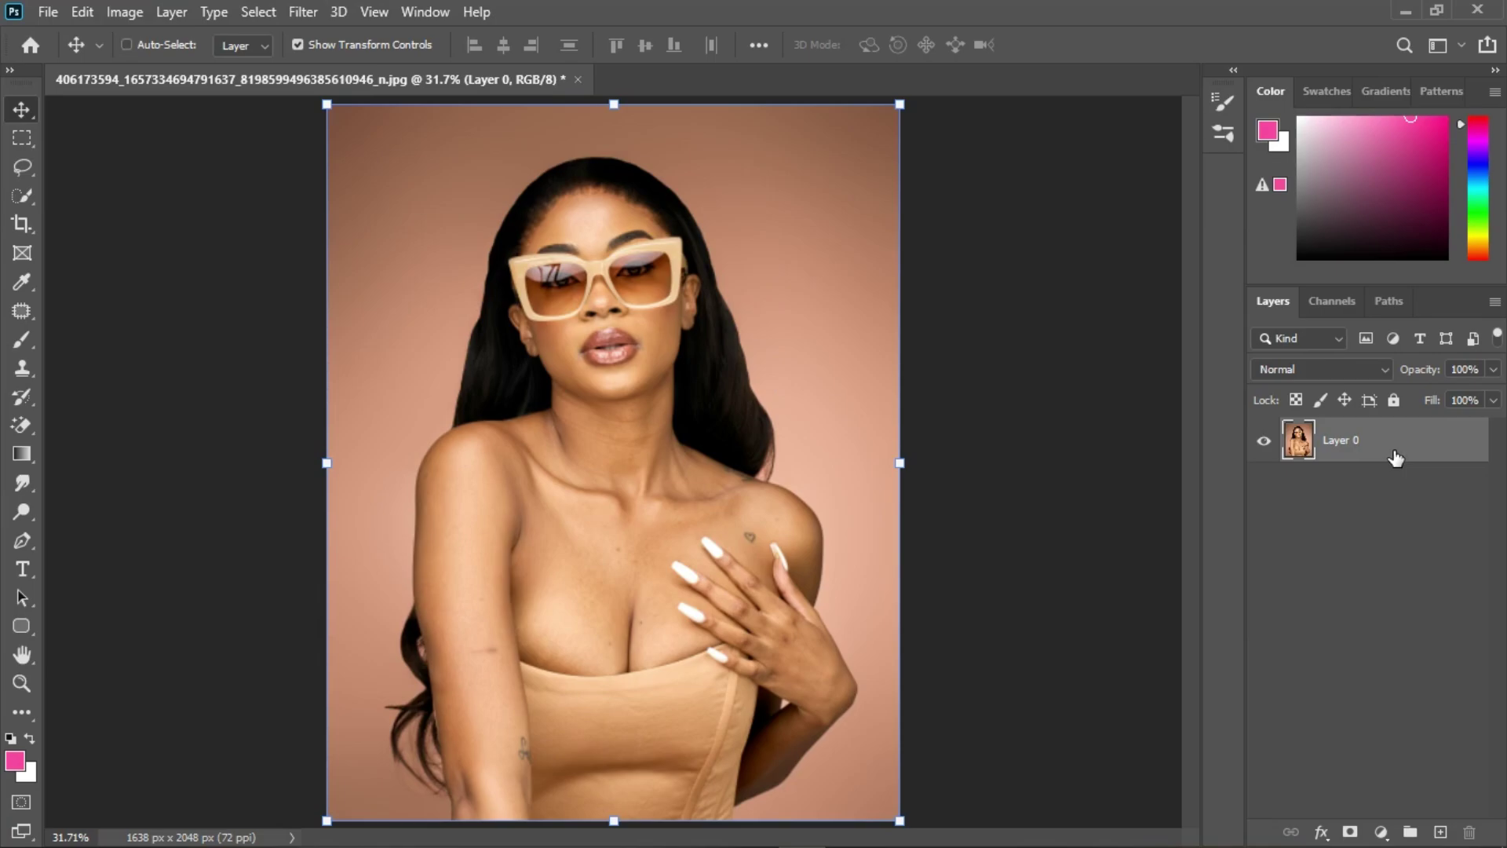
# Step: Duplicate the portrait layer twice, hide Layer 0, and name the copies 'tone' and 'texture'
pyautogui.hotkey('ctrl', 'j')
pyautogui.hotkey('ctrl', 'j')
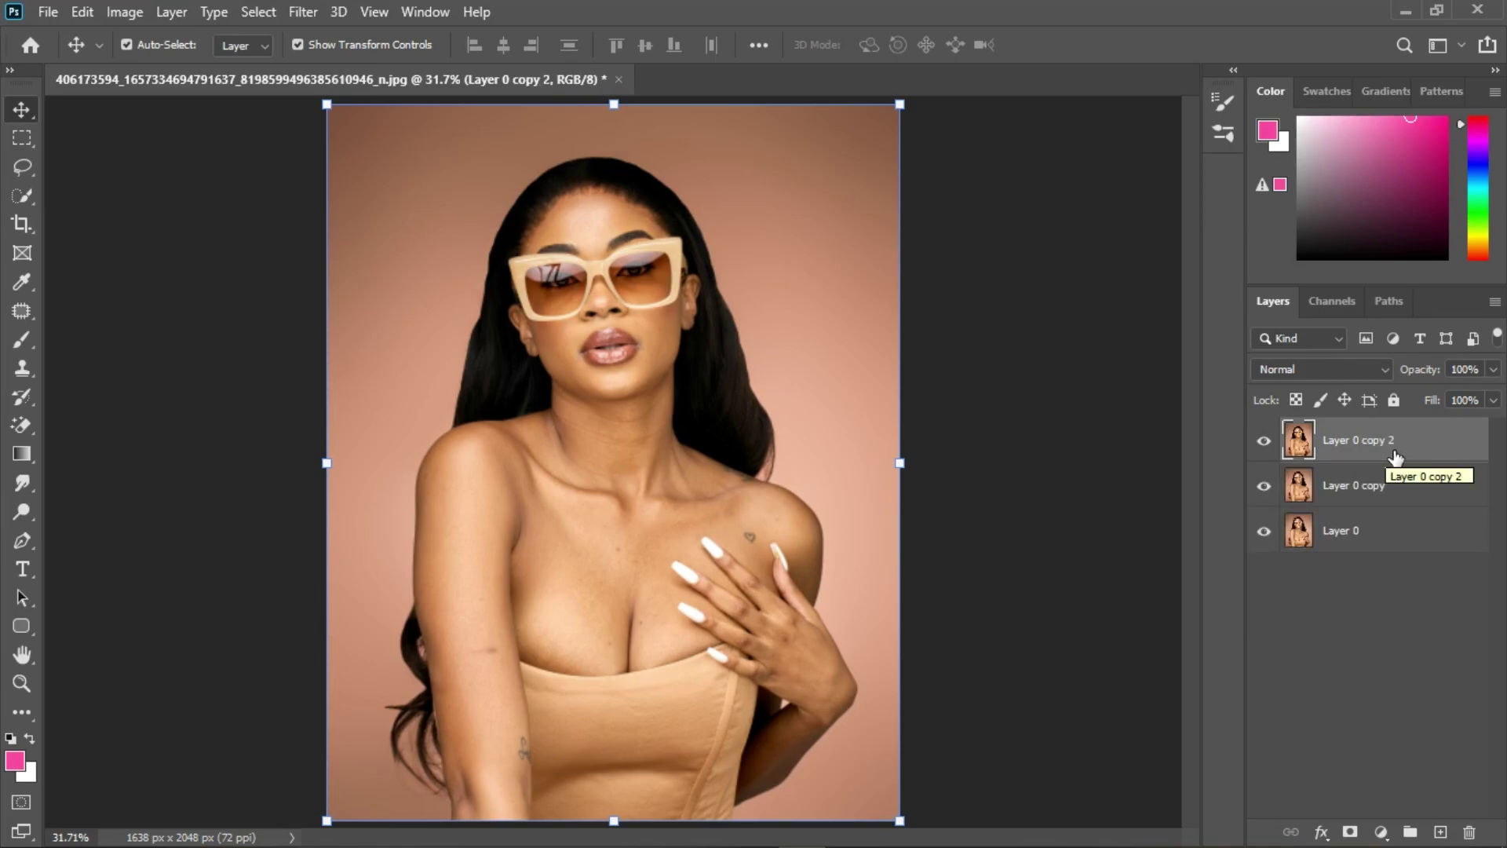
pyautogui.click(1263, 532)
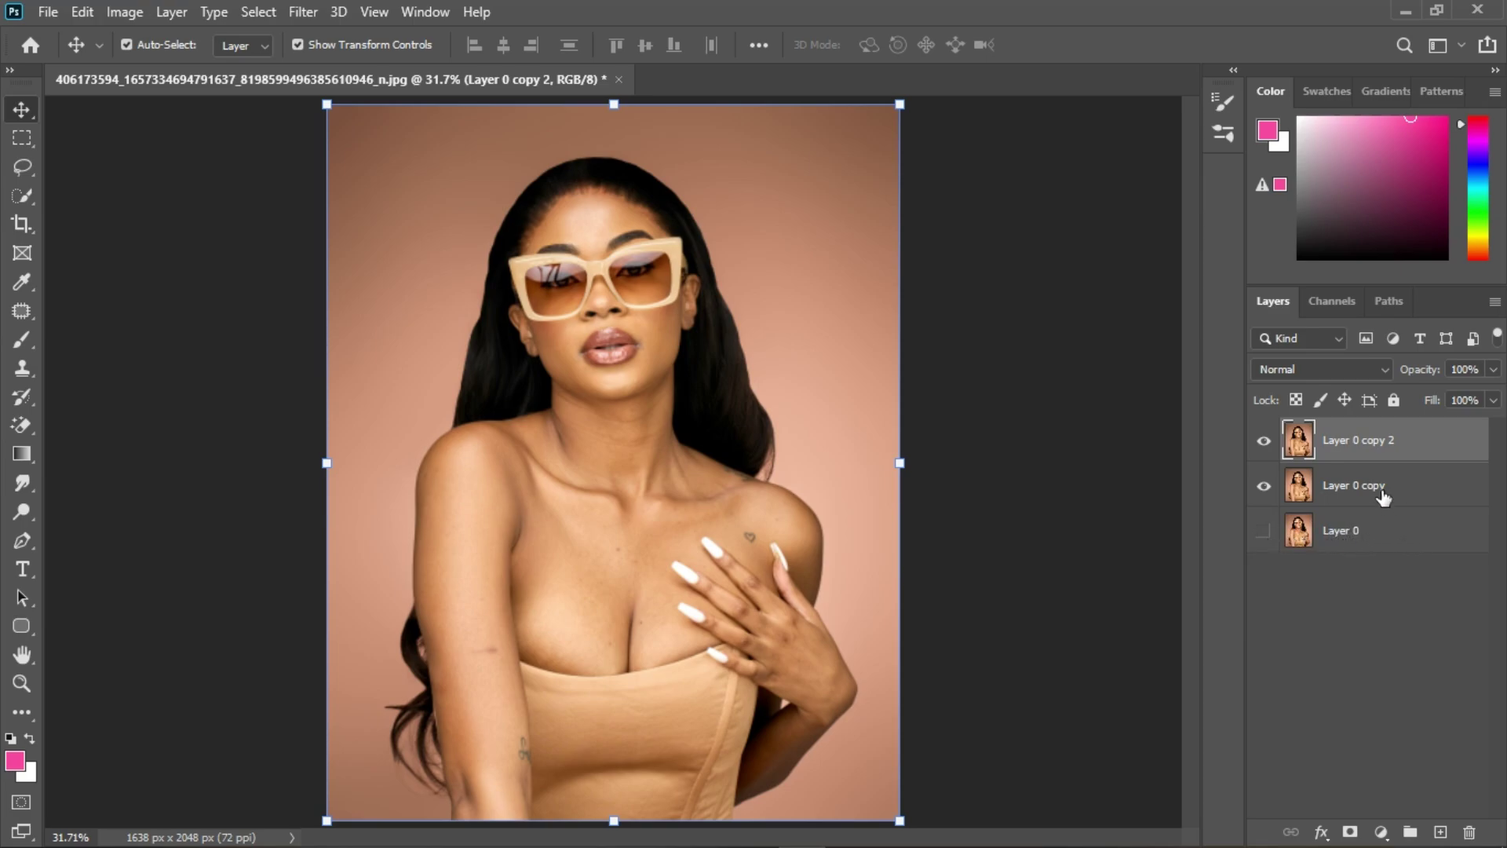
pyautogui.doubleClick(1348, 487)
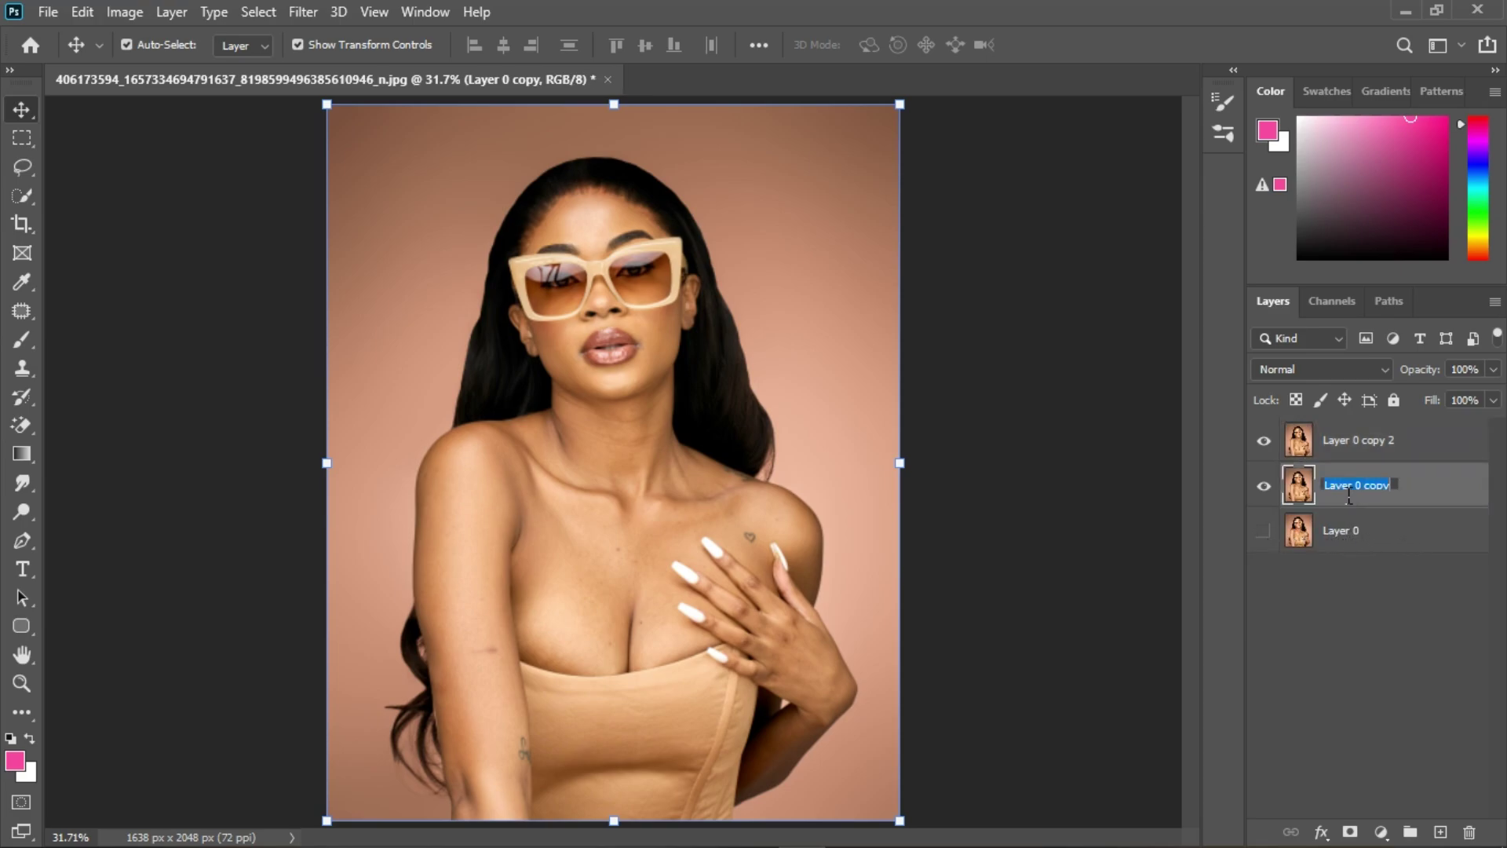
pyautogui.write('tone')
pyautogui.press('Return')
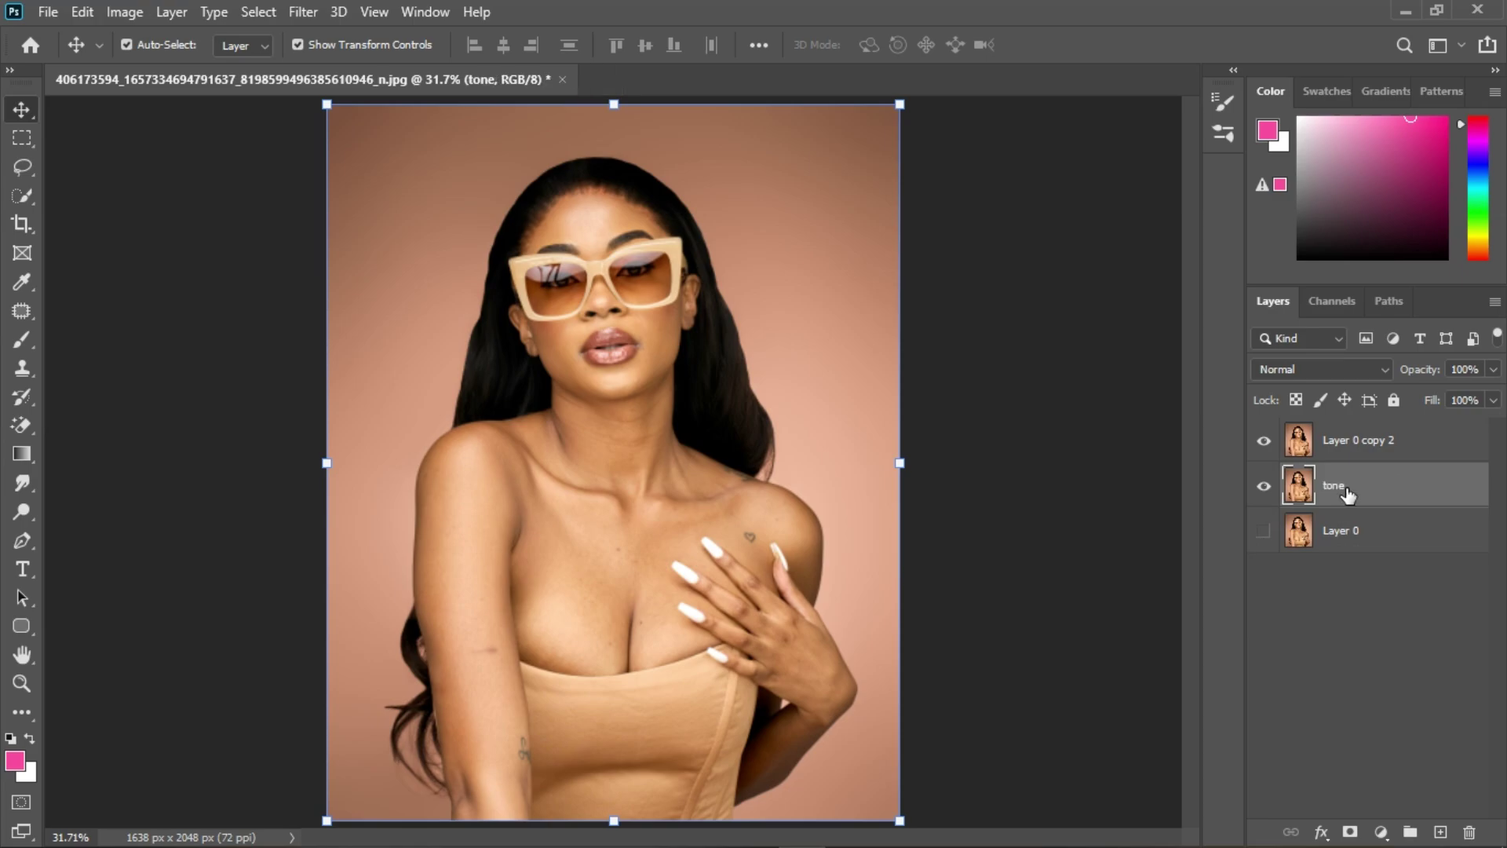
pyautogui.doubleClick(1354, 448)
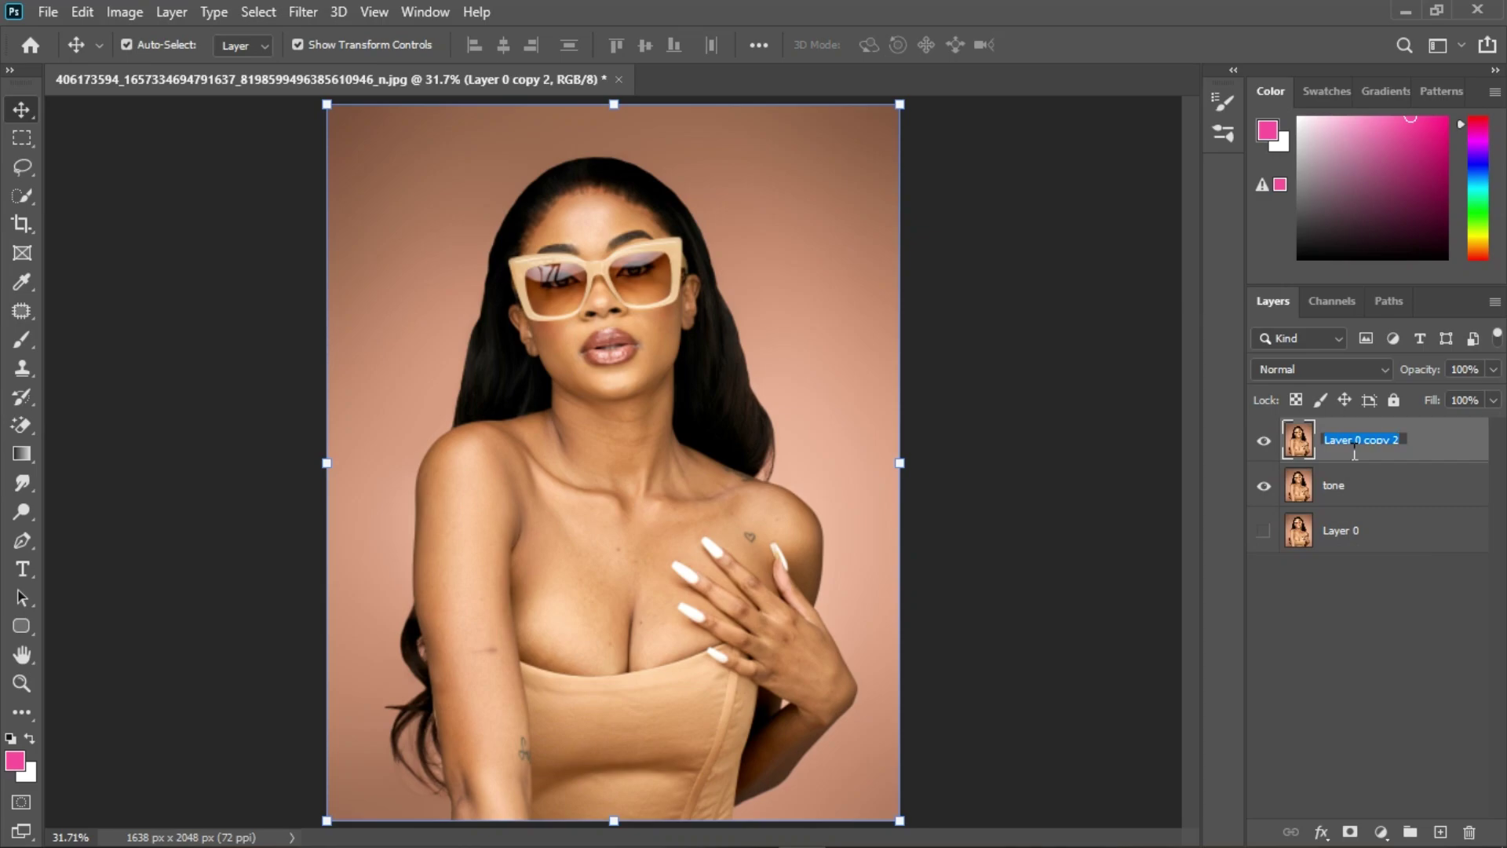
pyautogui.write('texture')
pyautogui.press('Return')
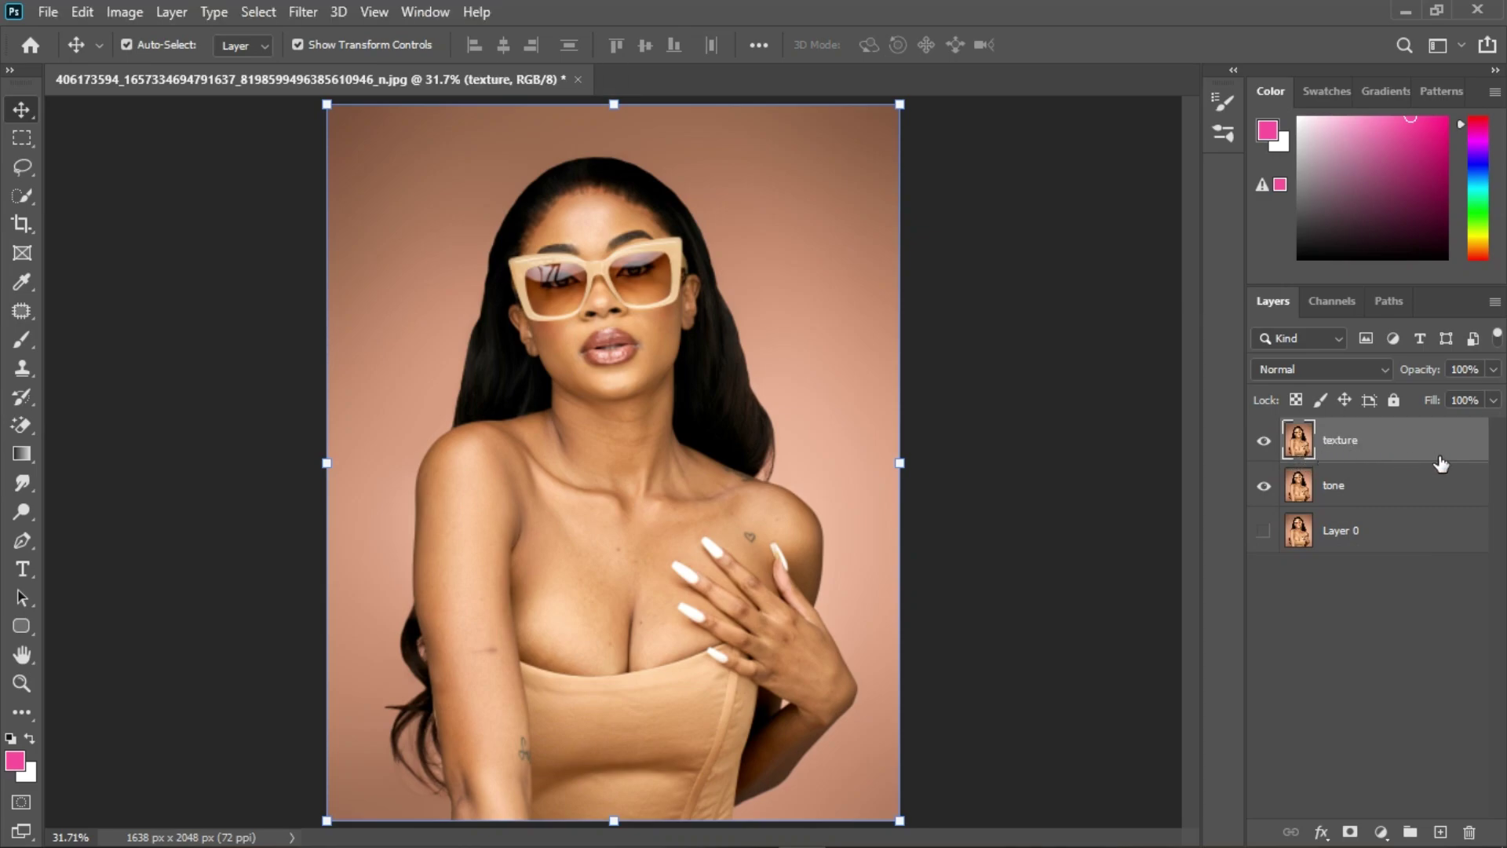
# Step: Hide the texture layer and leave the tone layer selected
pyautogui.click(1359, 497)
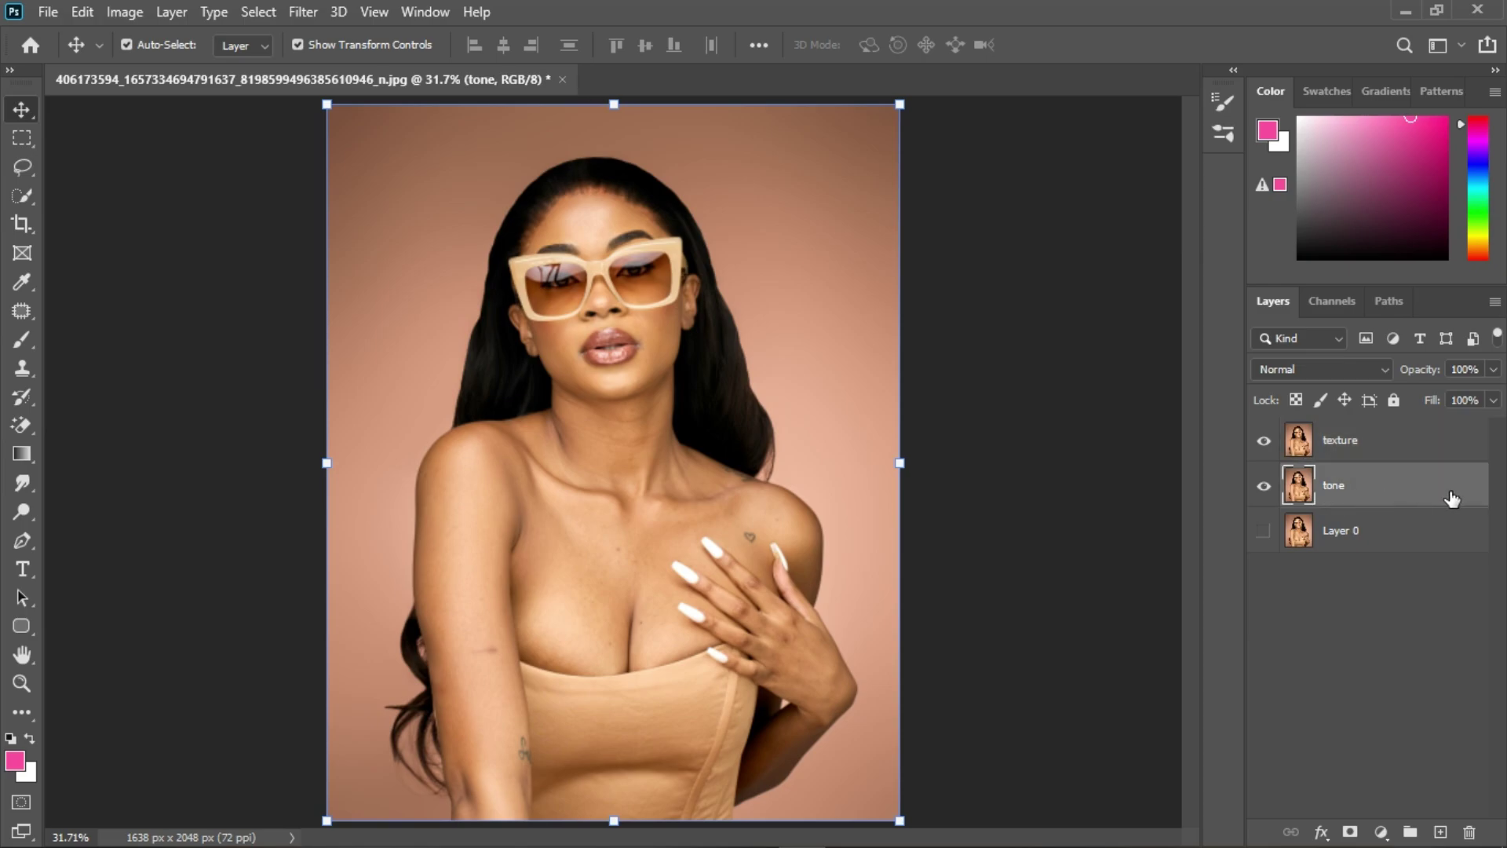
pyautogui.click(1375, 453)
pyautogui.click(1264, 440)
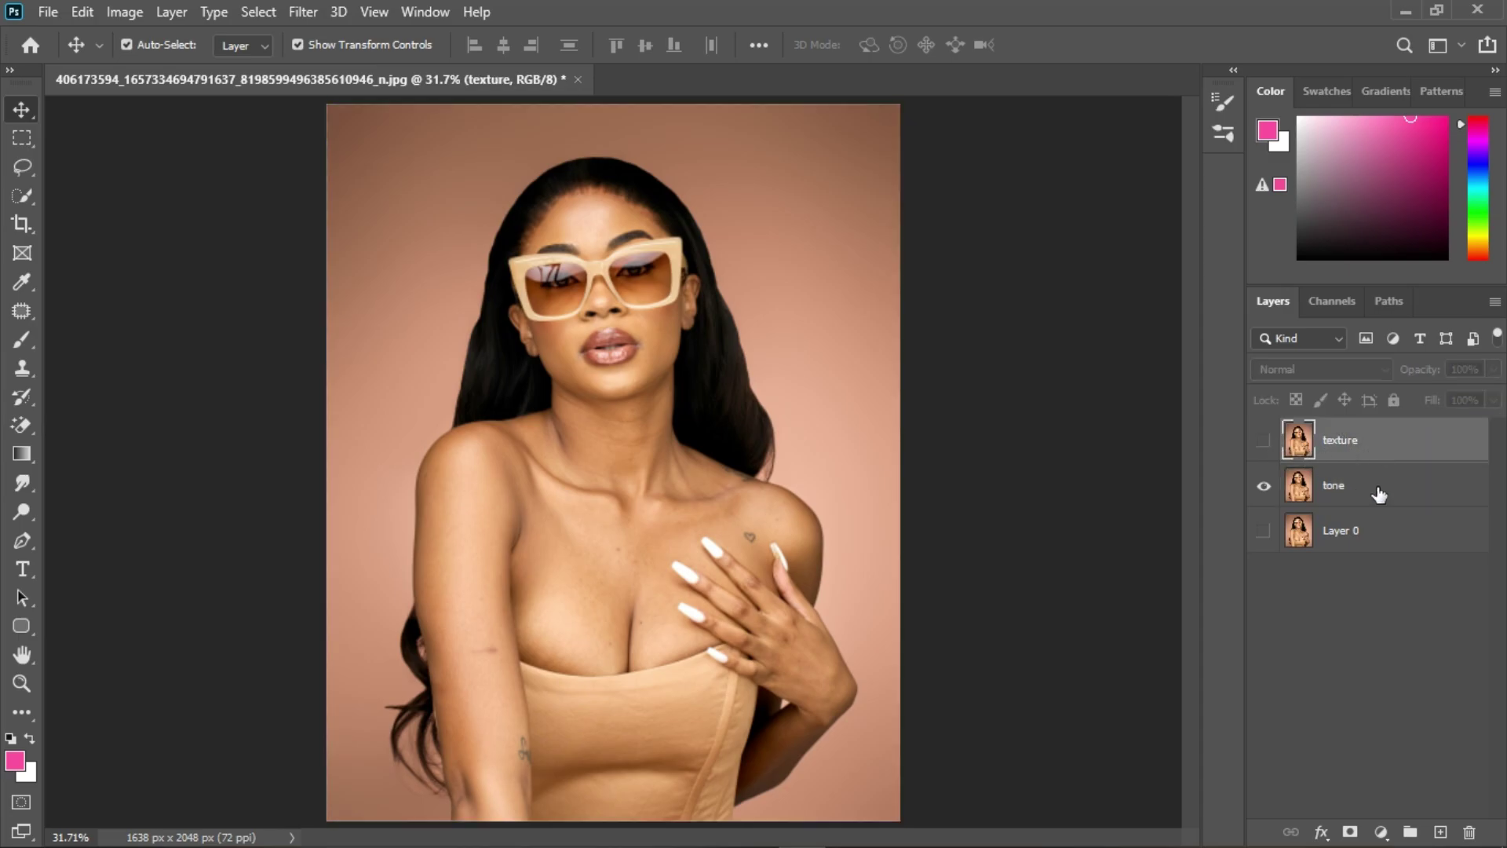
pyautogui.click(1405, 503)
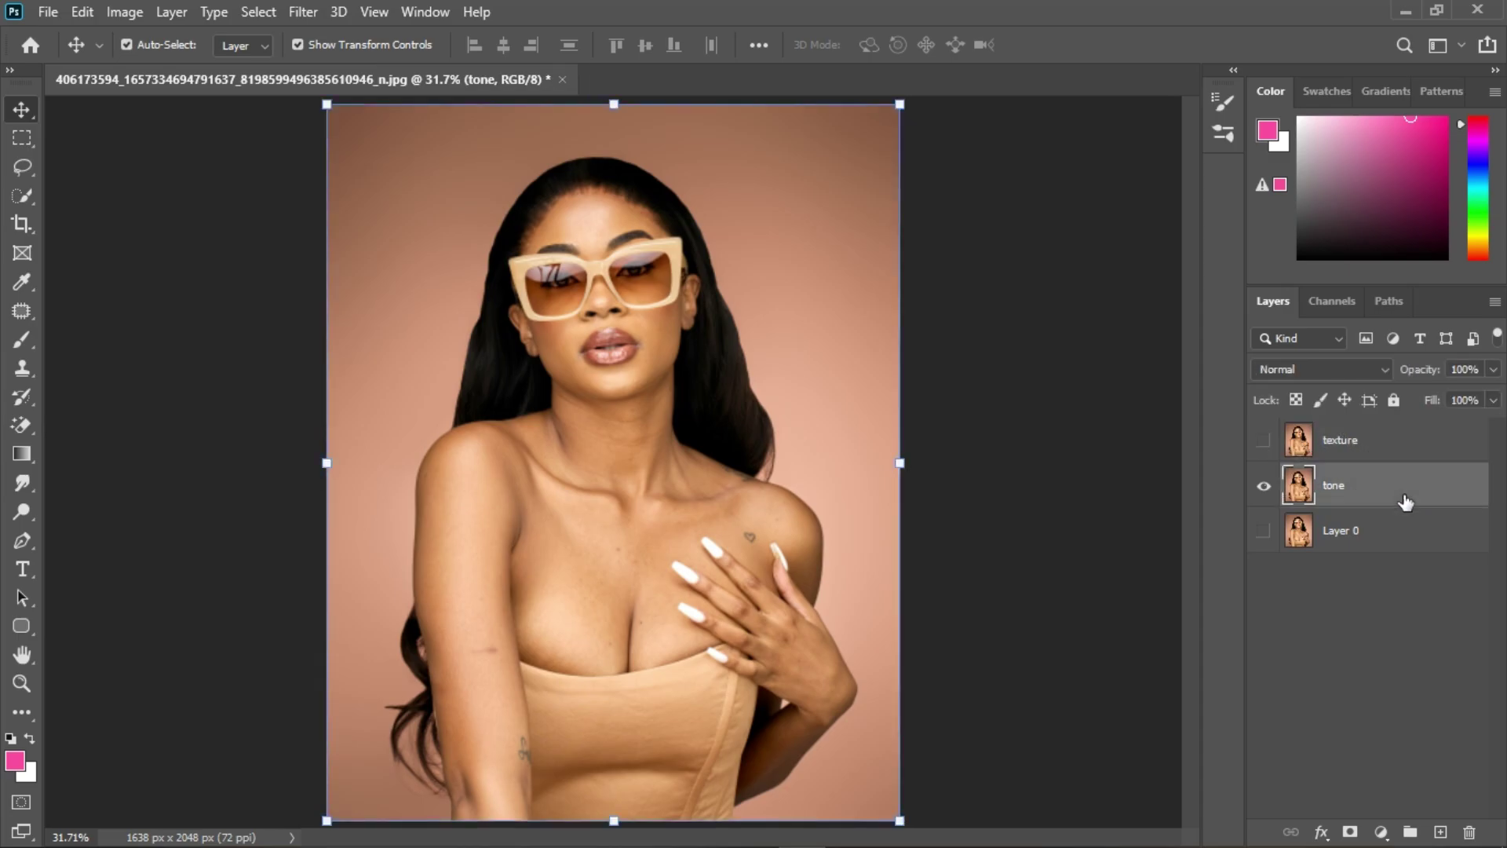
# Step: Apply a Gaussian Blur with a 5.0-pixel radius to the tone layer
pyautogui.click(303, 12)
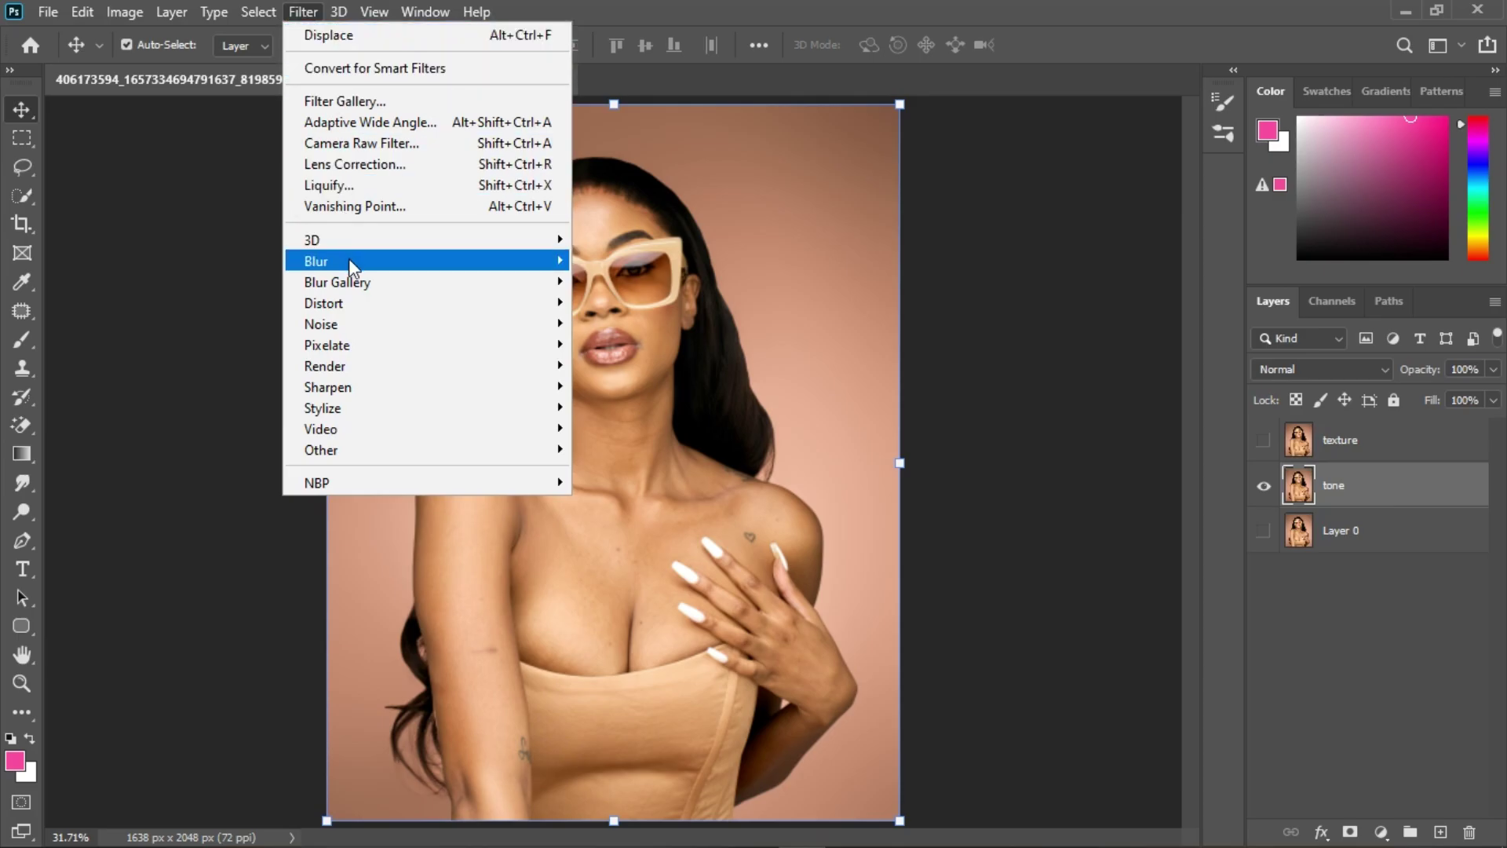
pyautogui.moveTo(348, 261)
pyautogui.click(617, 347)
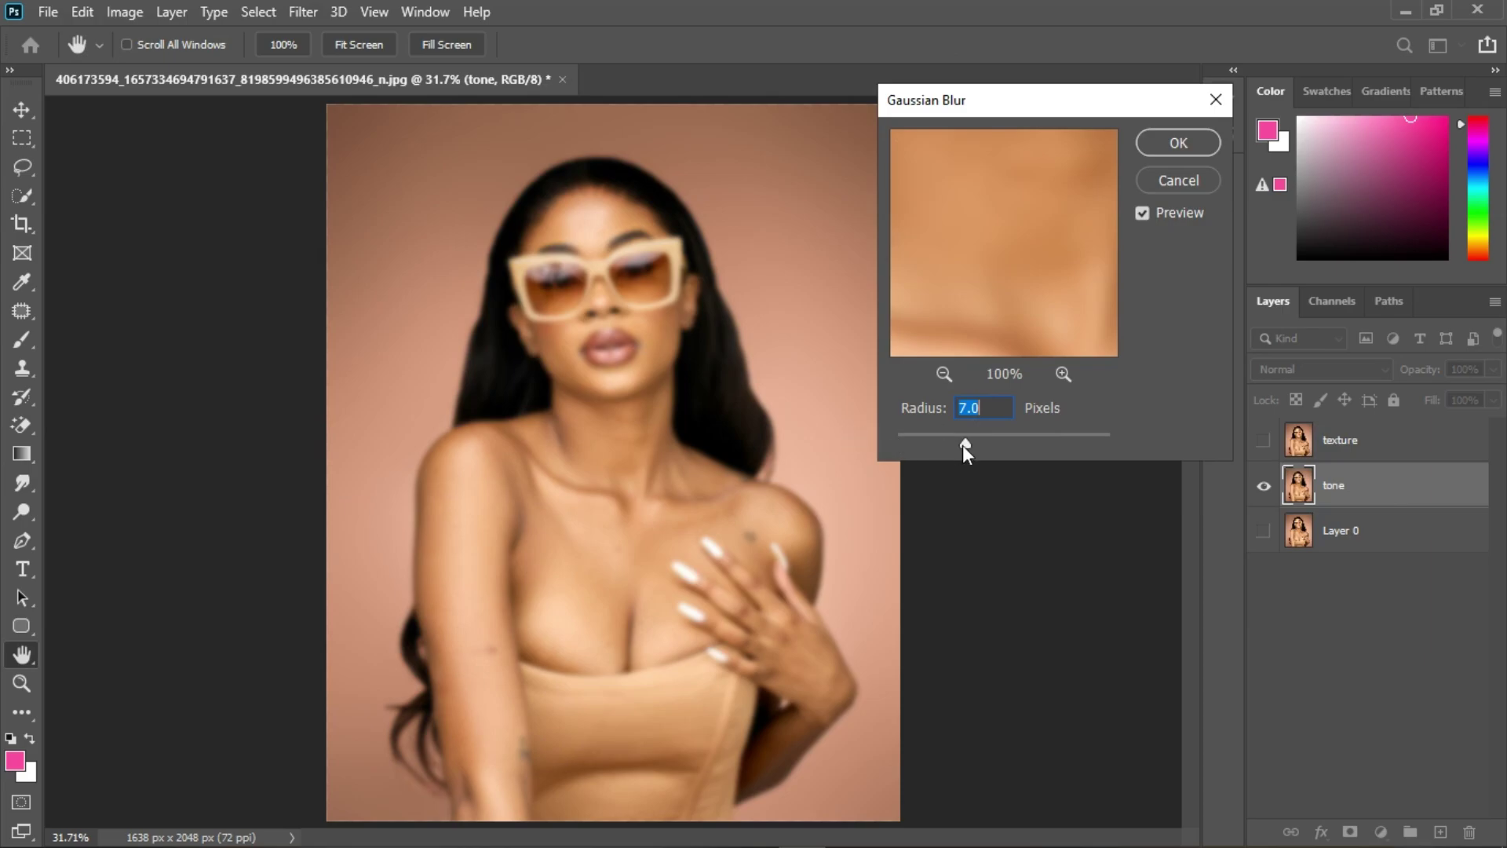
pyautogui.moveTo(960, 450); pyautogui.dragTo(874, 453)
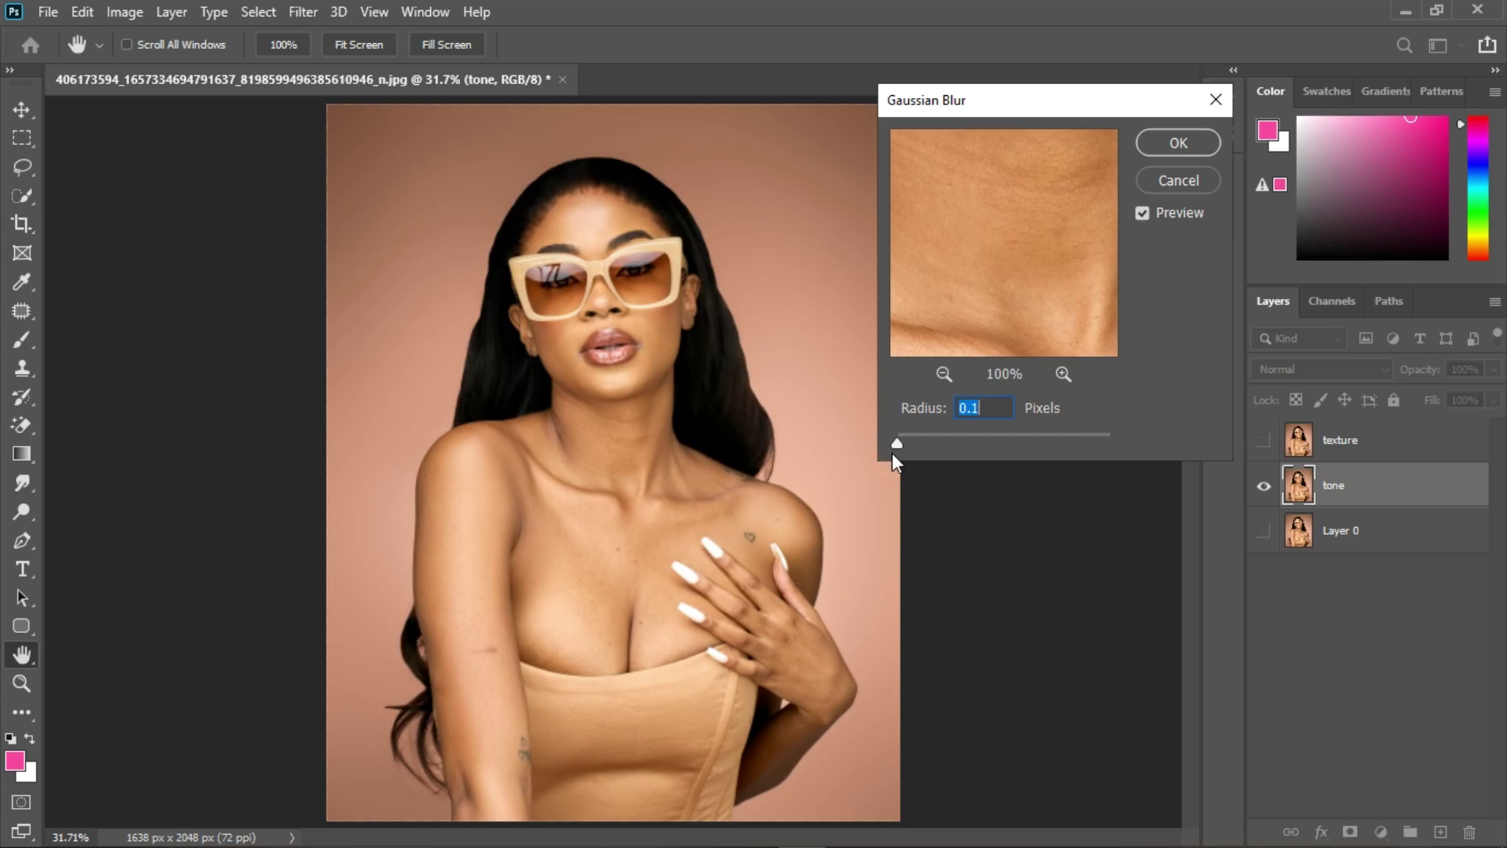
pyautogui.moveTo(895, 445)
pyautogui.mouseDown()
pyautogui.moveTo(952, 432)
pyautogui.moveTo(905, 459)
pyautogui.mouseUp()
pyautogui.click(463, 581)
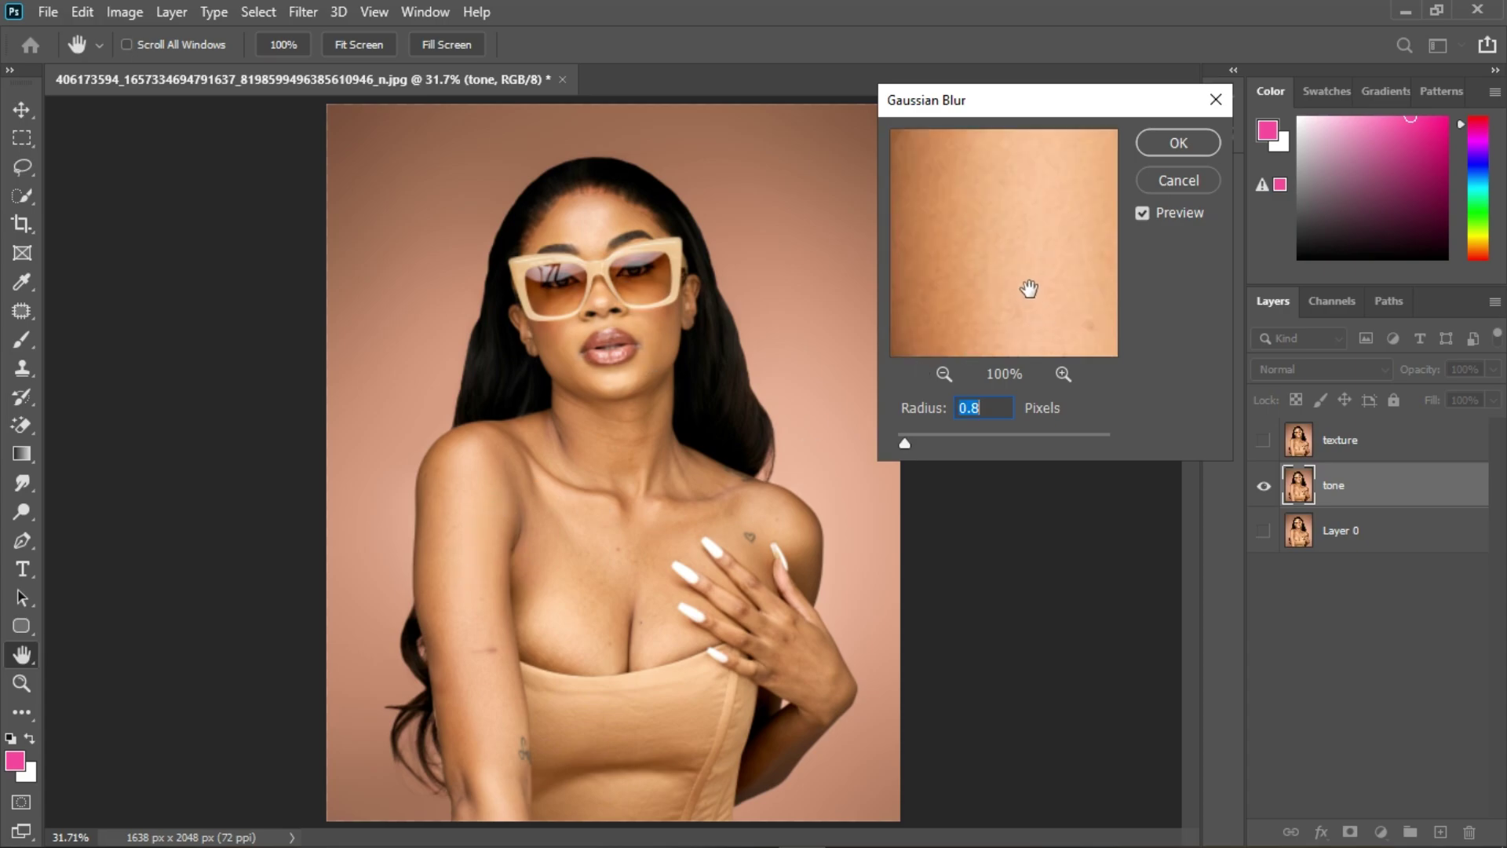
pyautogui.moveTo(907, 442); pyautogui.dragTo(916, 444)
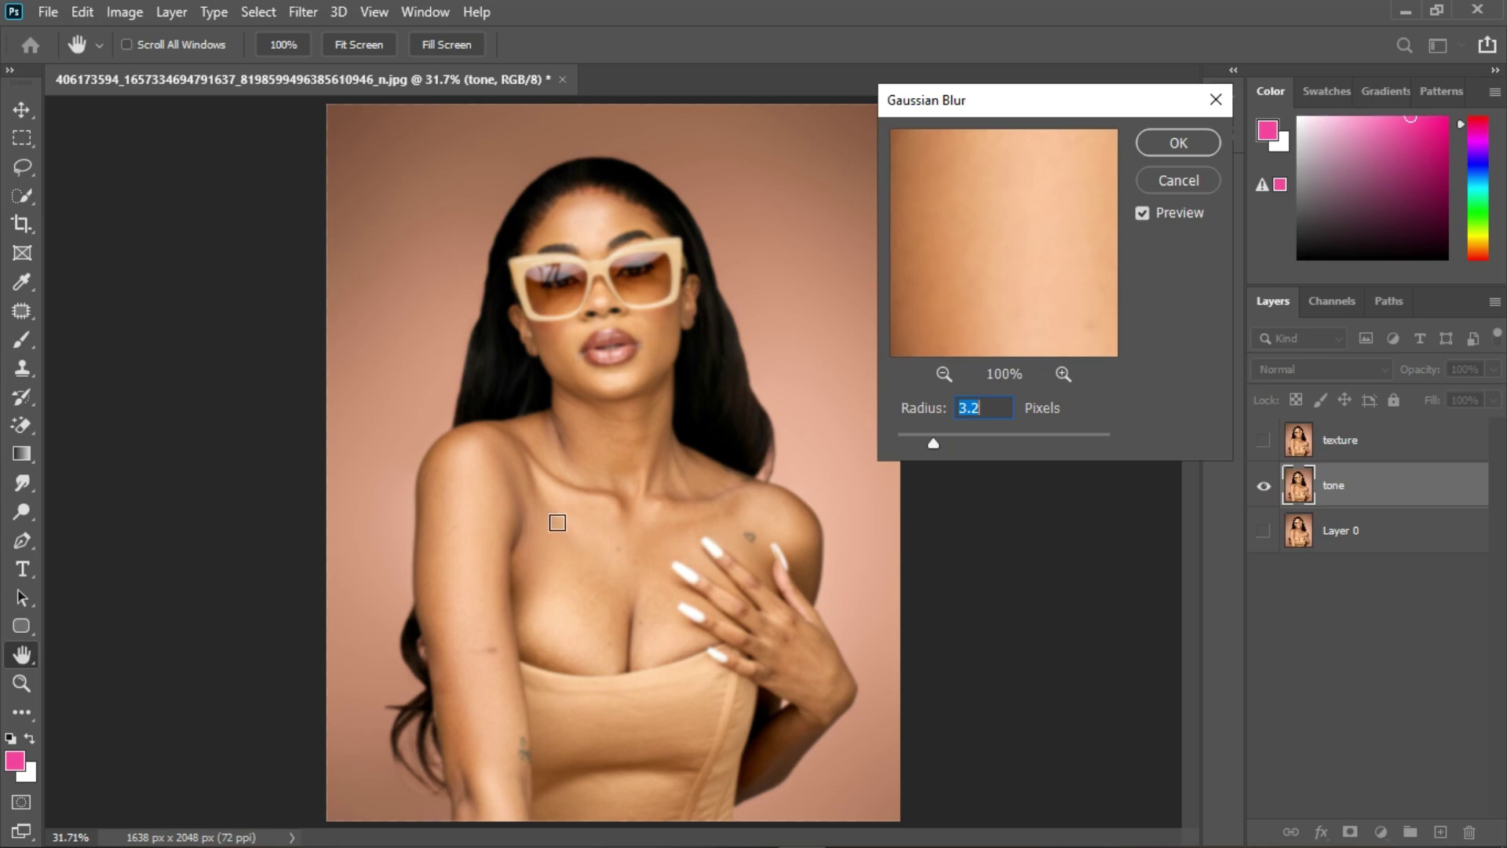
pyautogui.click(542, 492)
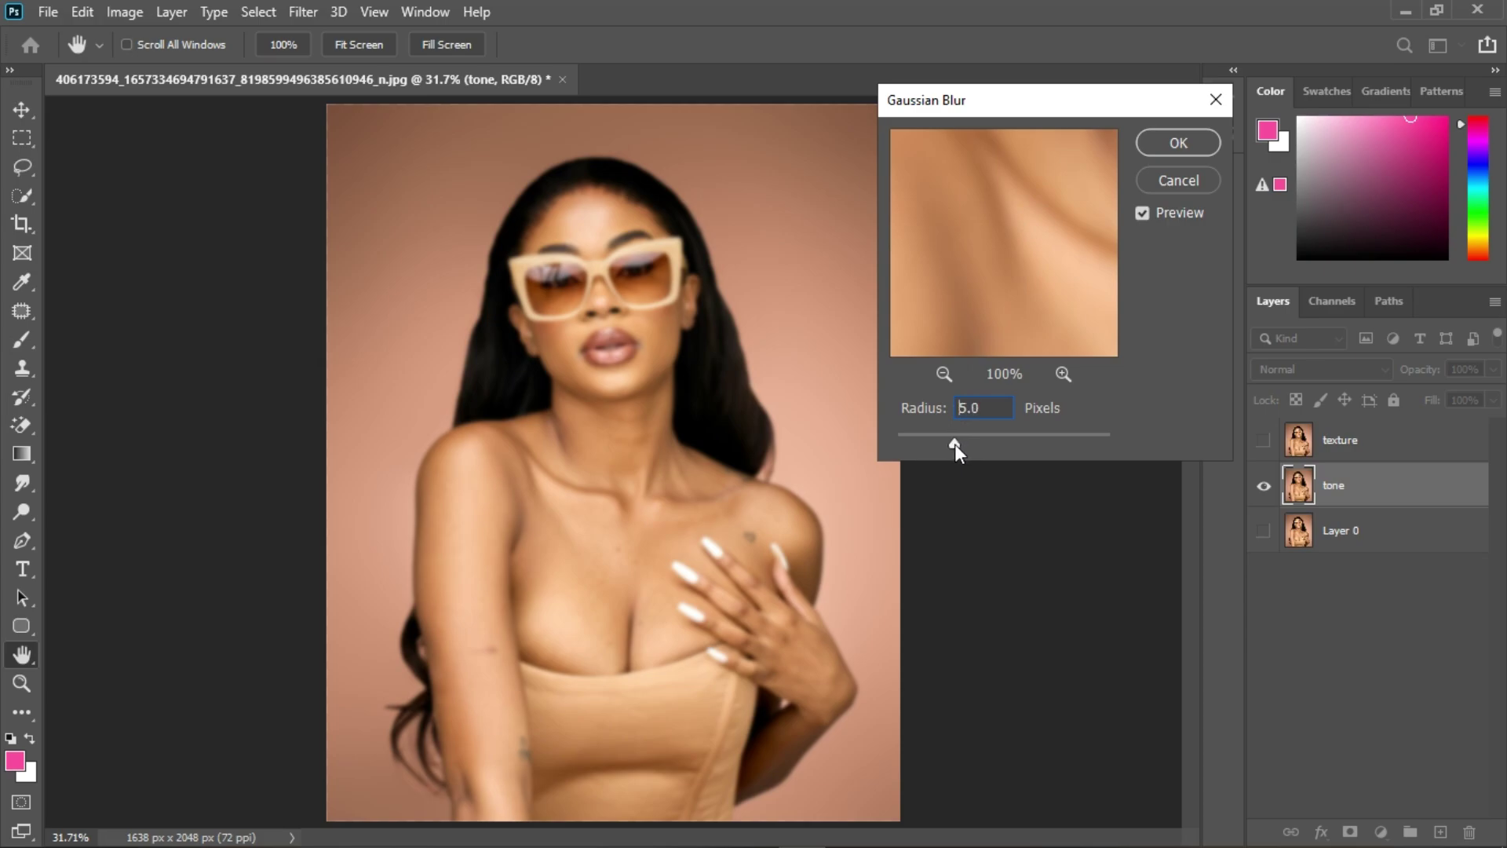
pyautogui.click(954, 444)
pyautogui.click(1178, 143)
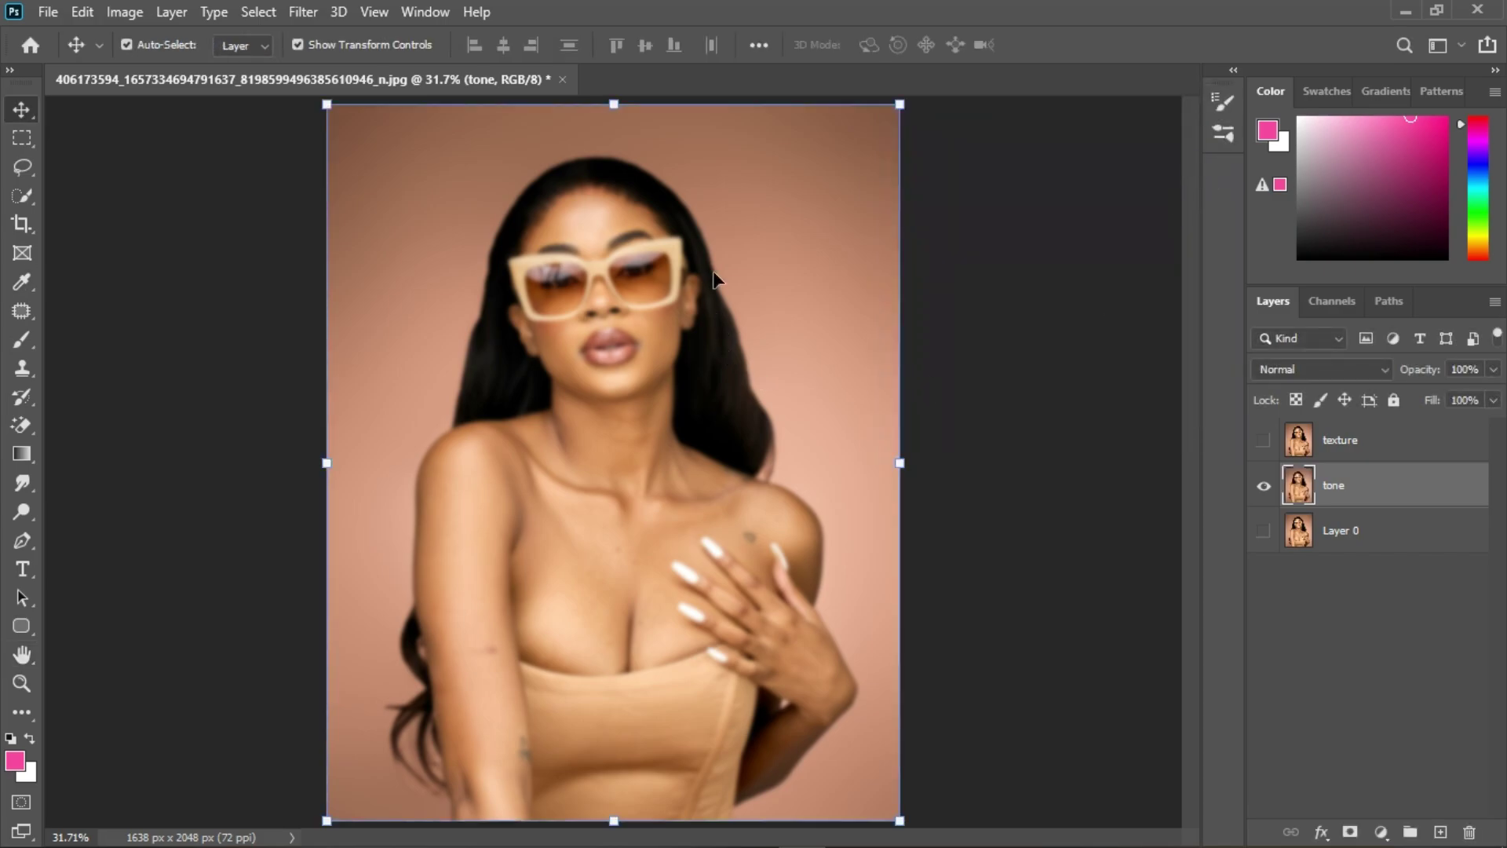
# Step: Show and select texture, then set Apply Image to subtract tone at Scale 2, Offset 128
pyautogui.click(1263, 440)
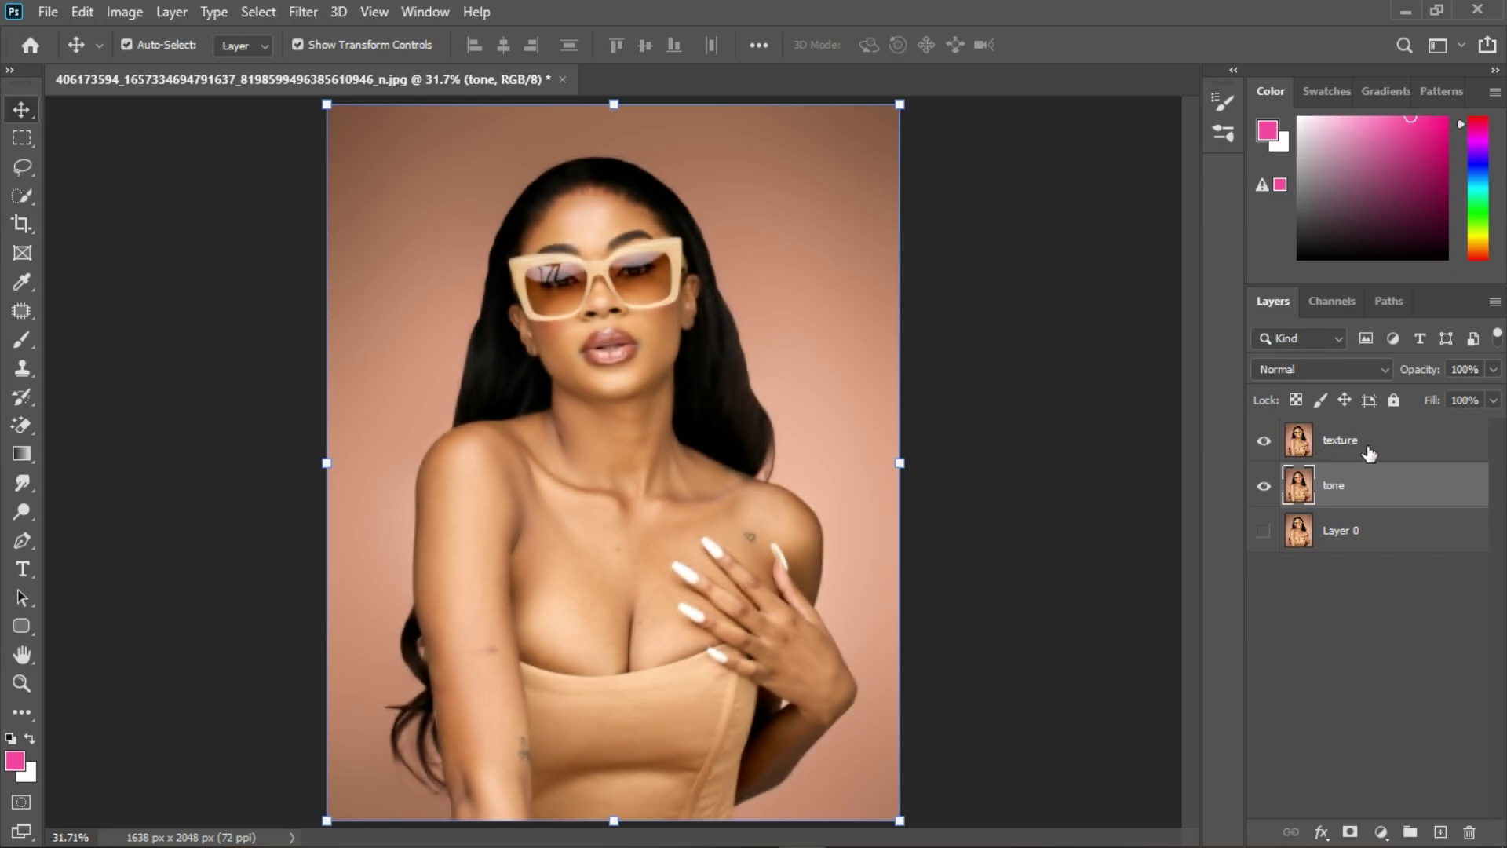
pyautogui.click(1369, 452)
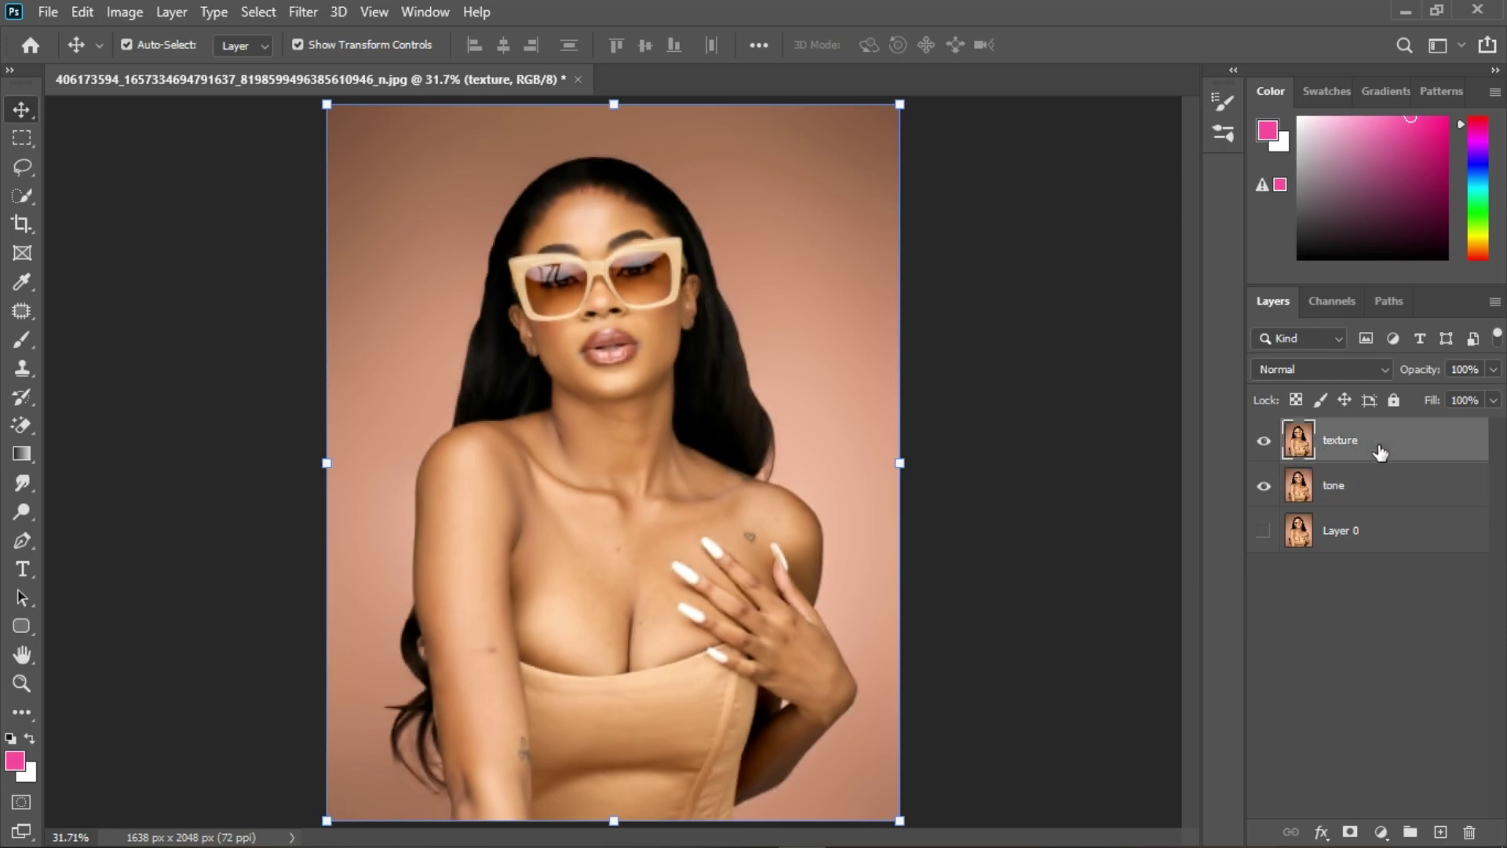
pyautogui.click(140, 13)
pyautogui.click(172, 334)
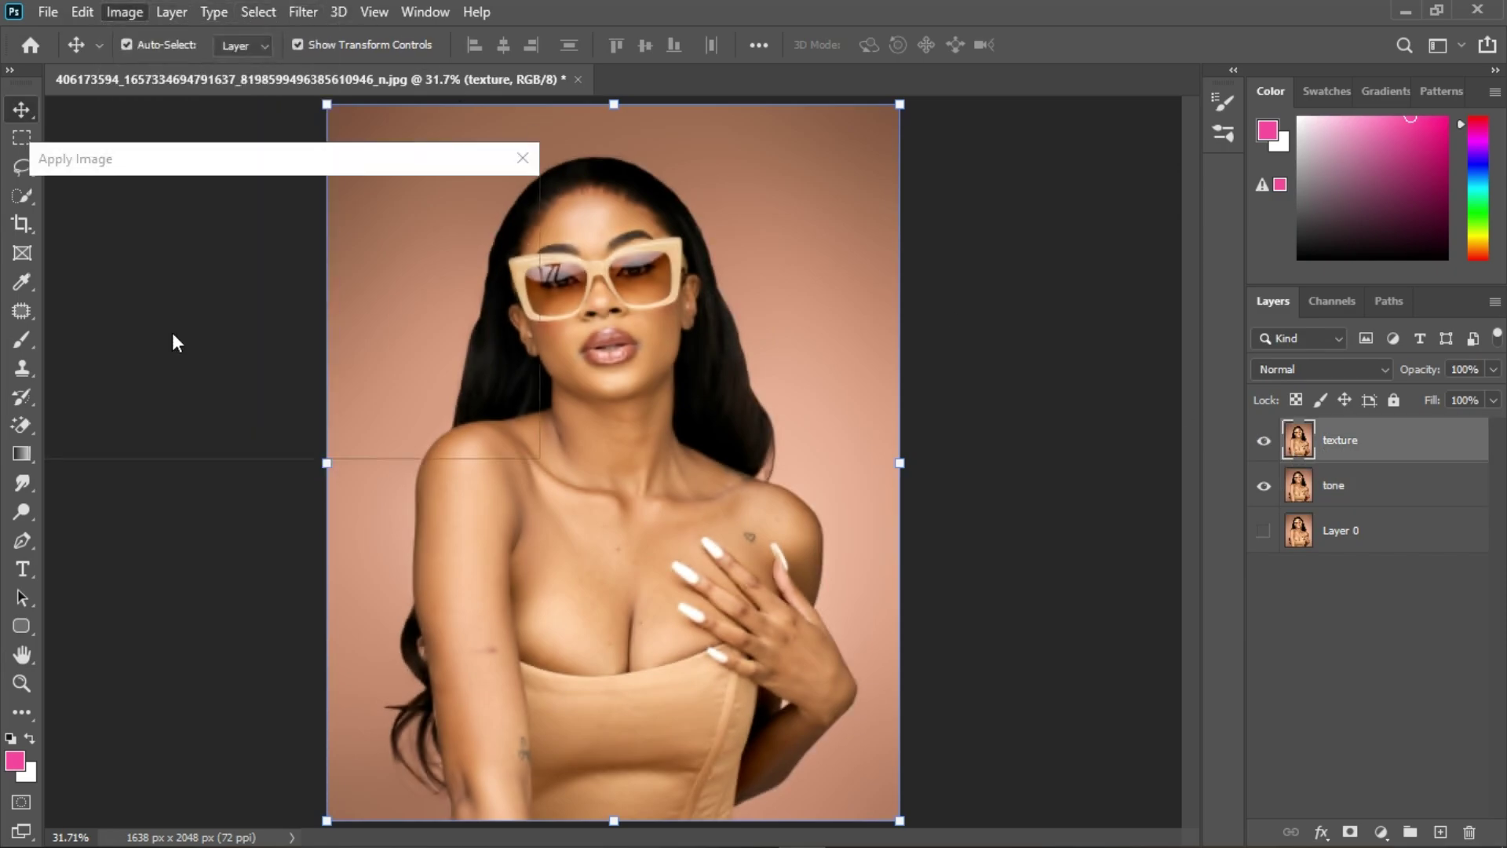
pyautogui.moveTo(242, 163); pyautogui.dragTo(964, 135)
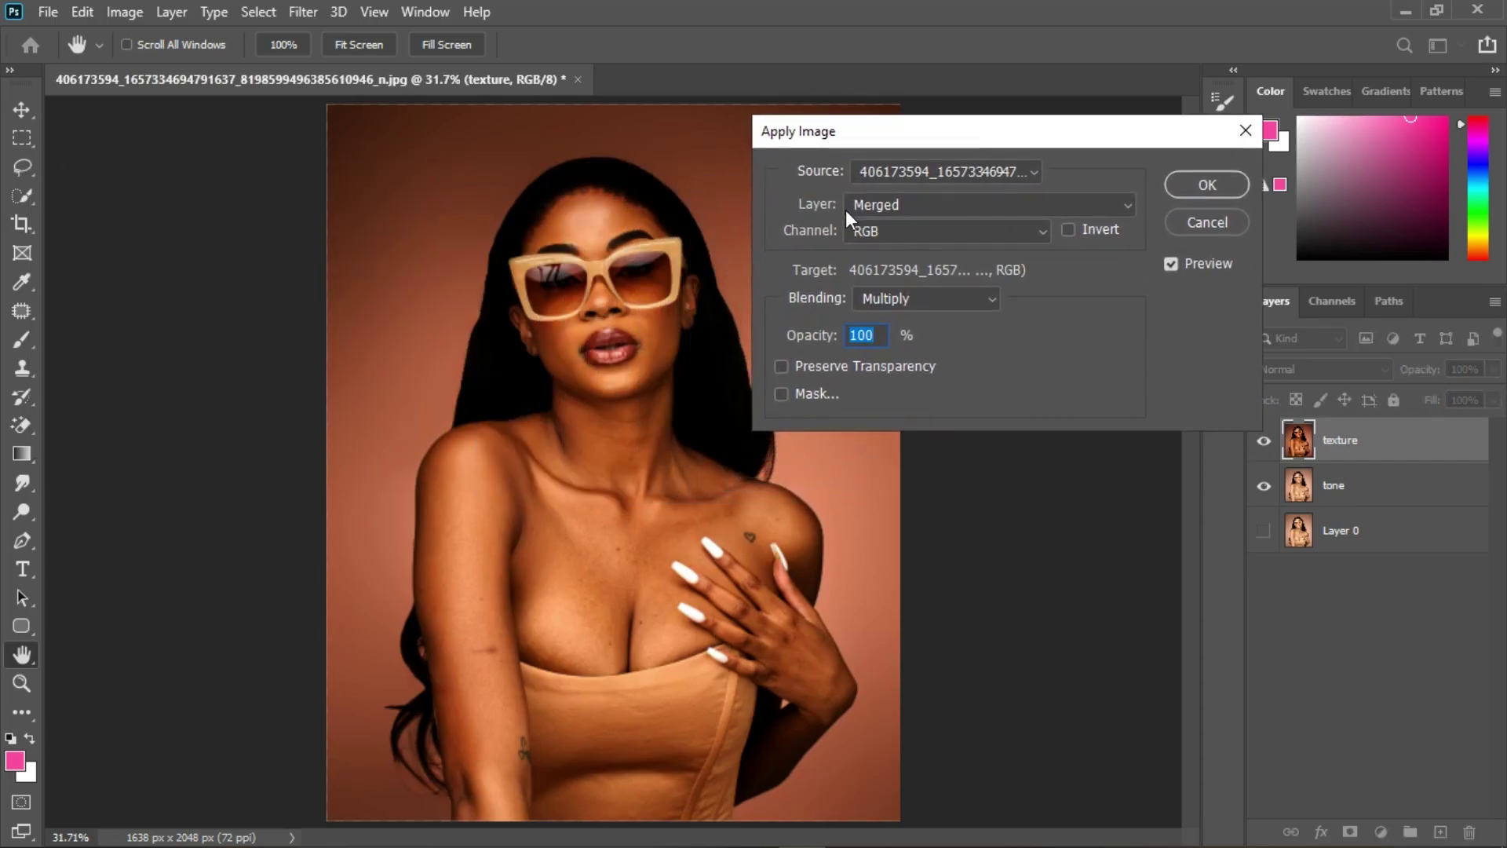
pyautogui.click(1118, 204)
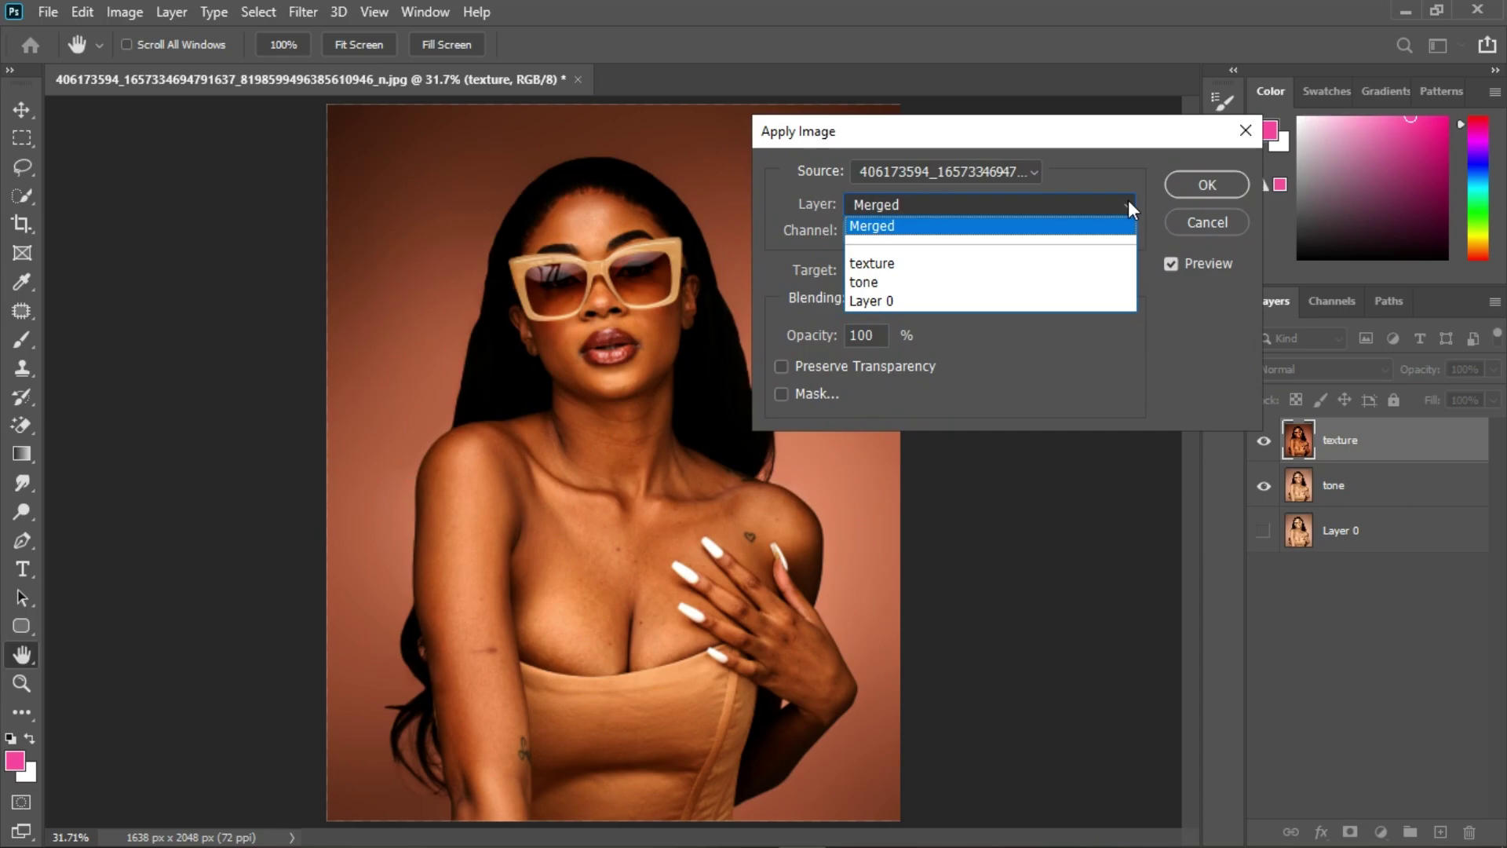
pyautogui.click(910, 280)
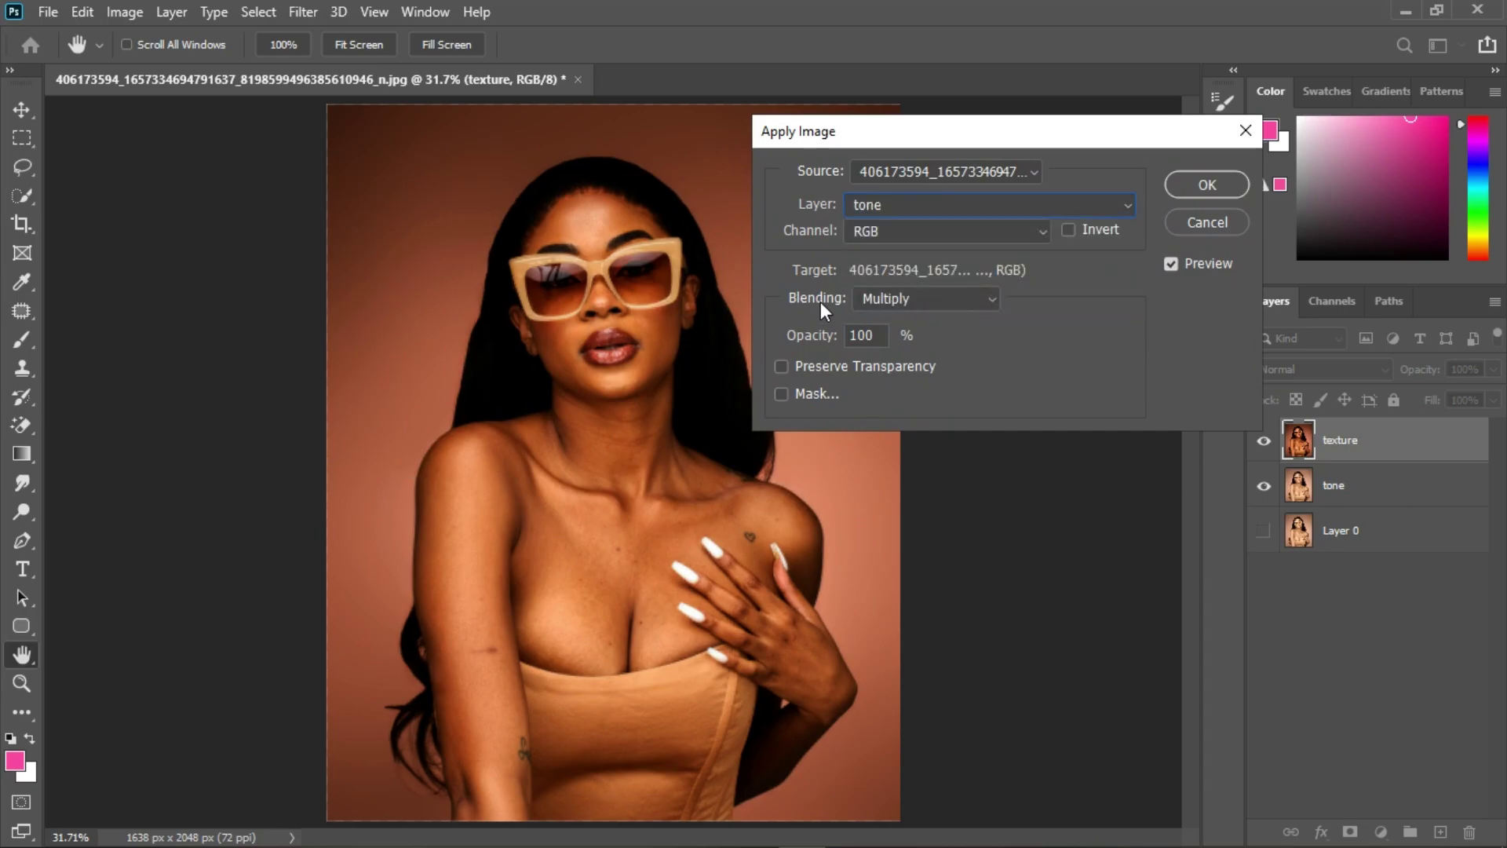
pyautogui.click(986, 300)
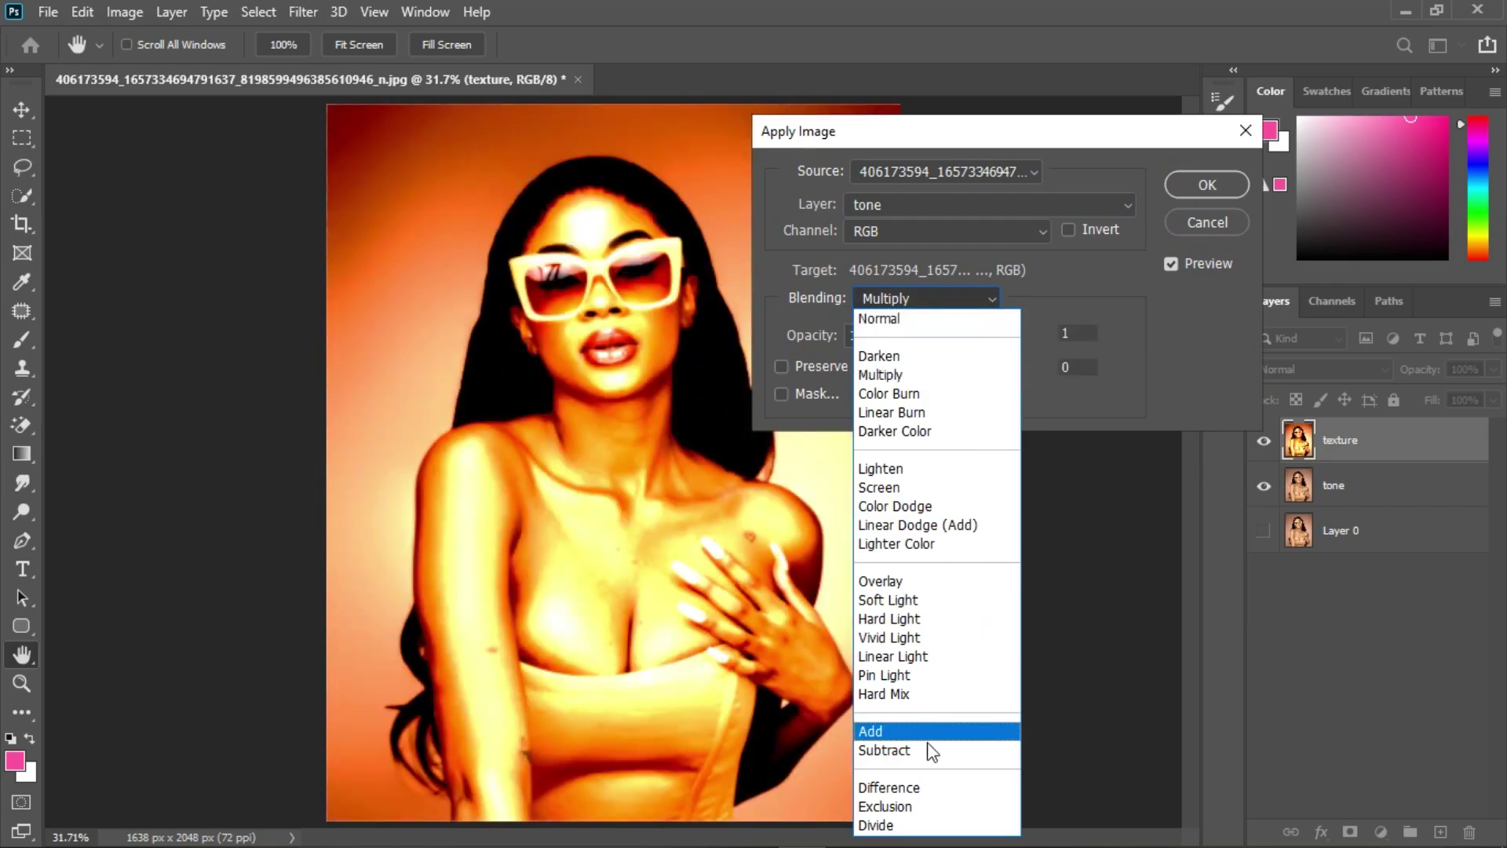
pyautogui.click(930, 751)
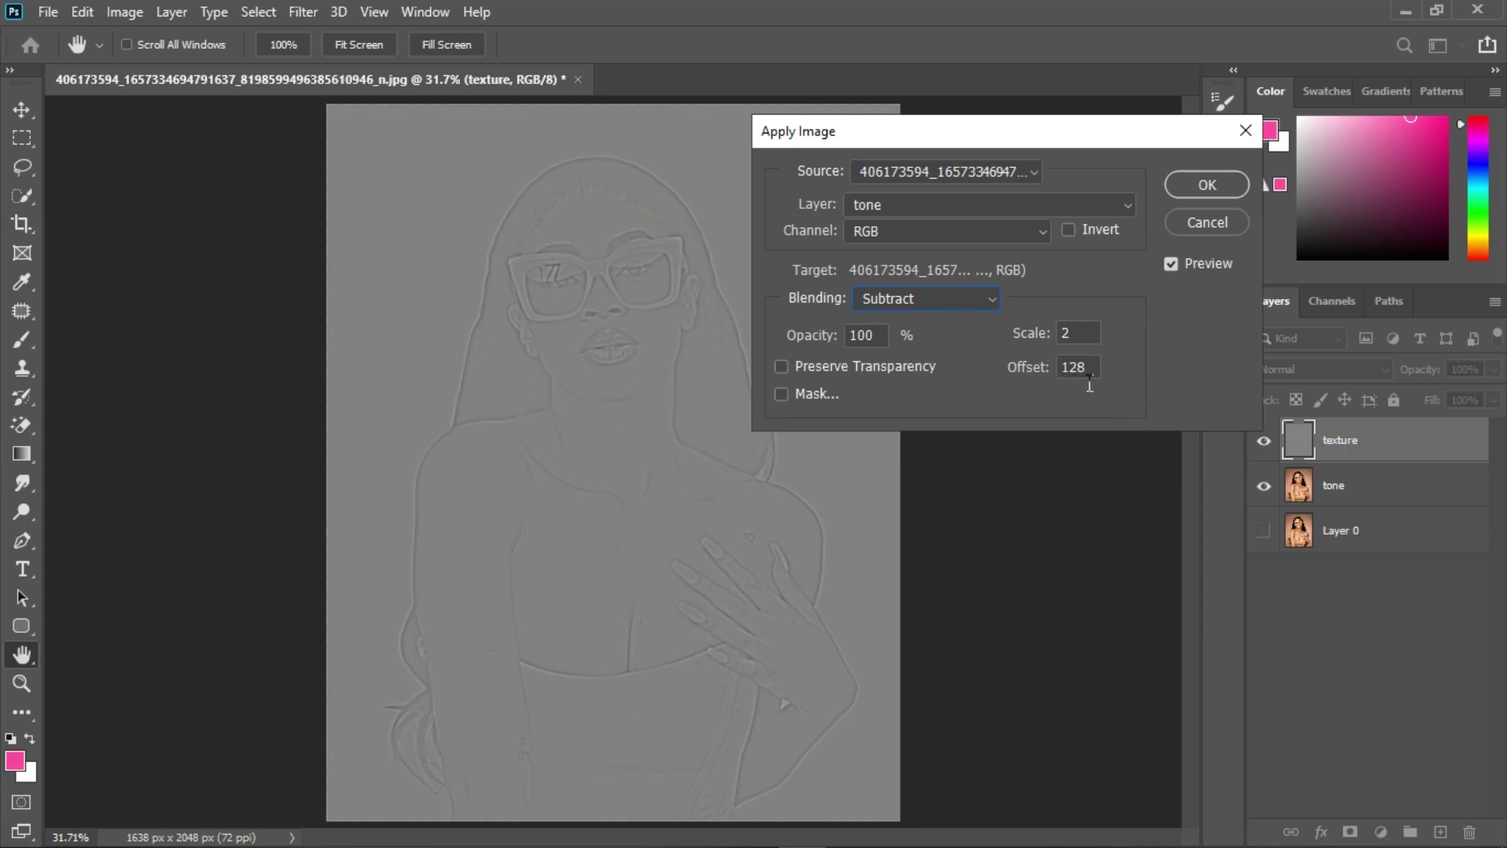
# Step: Confirm the Apply Image subtraction and set the texture layer's blend mode to Linear Light
pyautogui.click(1193, 182)
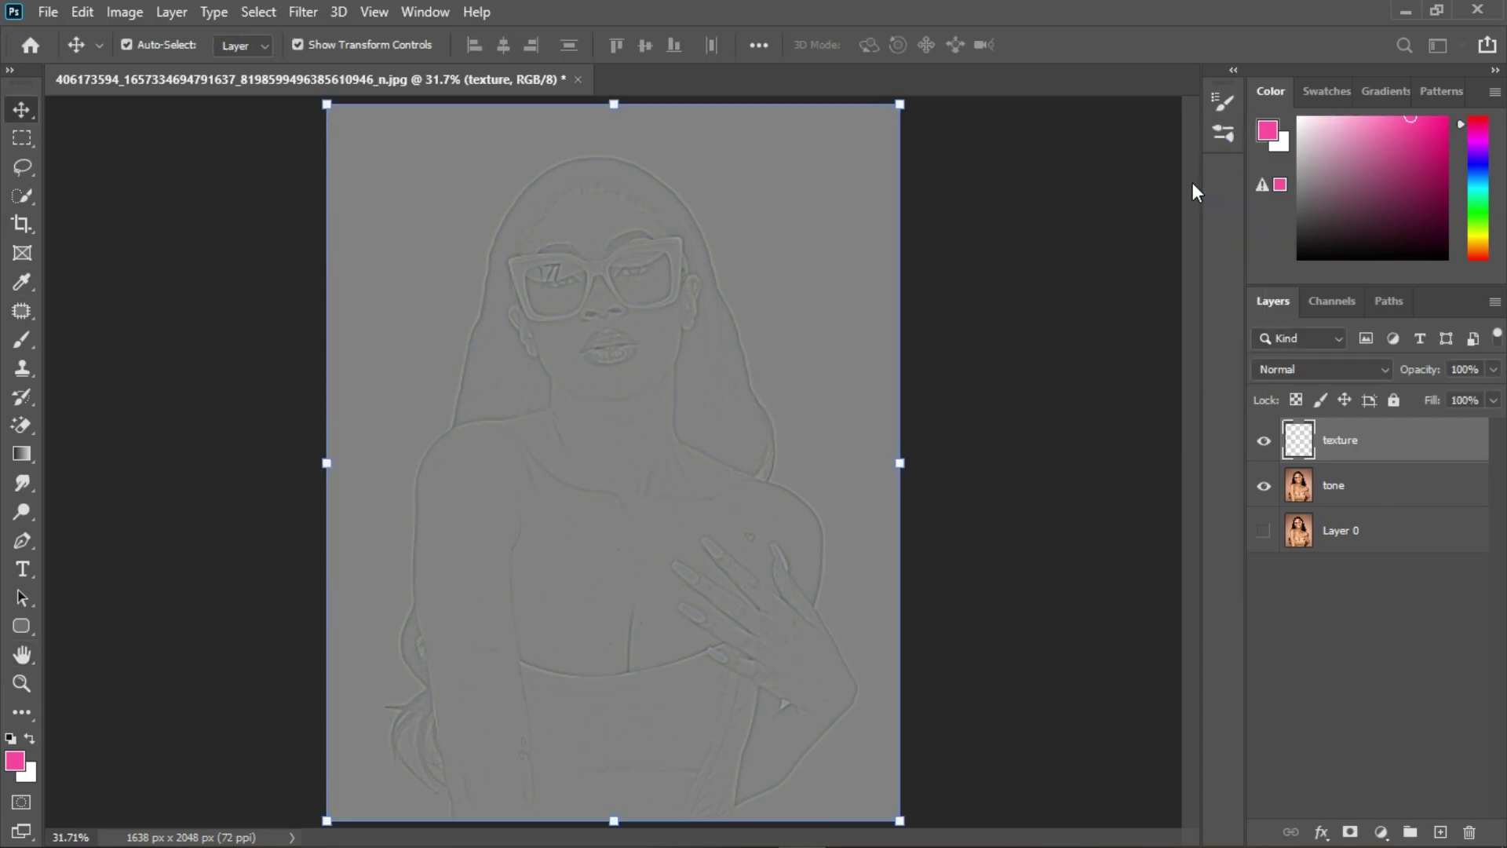
pyautogui.click(1360, 366)
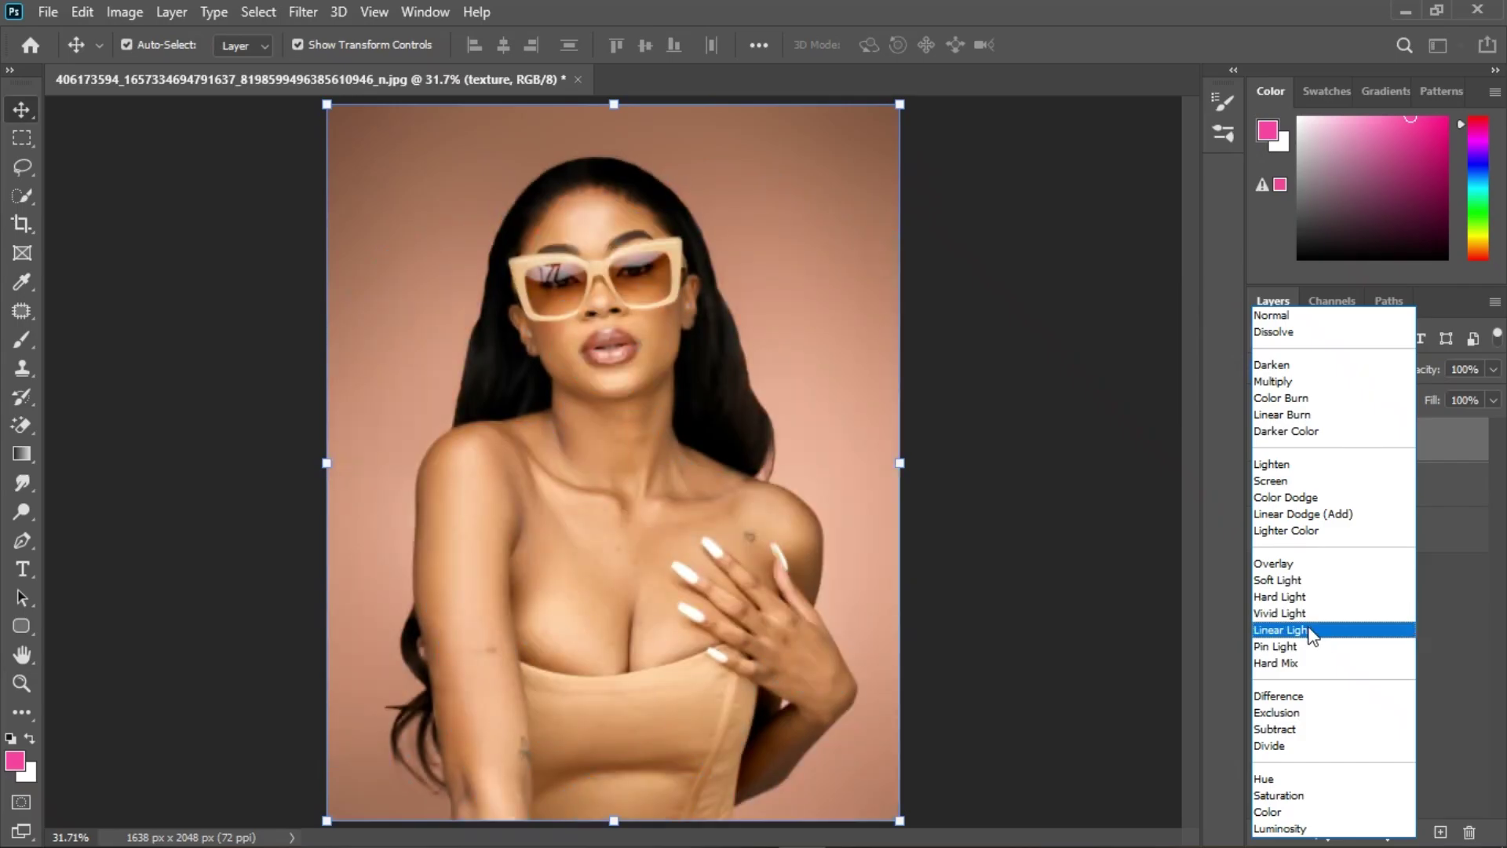
pyautogui.click(1302, 630)
# Step: Group tone and texture into a group named 'fre sep', expand it, and select tone
pyautogui.keyDown('ctrl'); pyautogui.click(1419, 496); pyautogui.keyUp('ctrl')
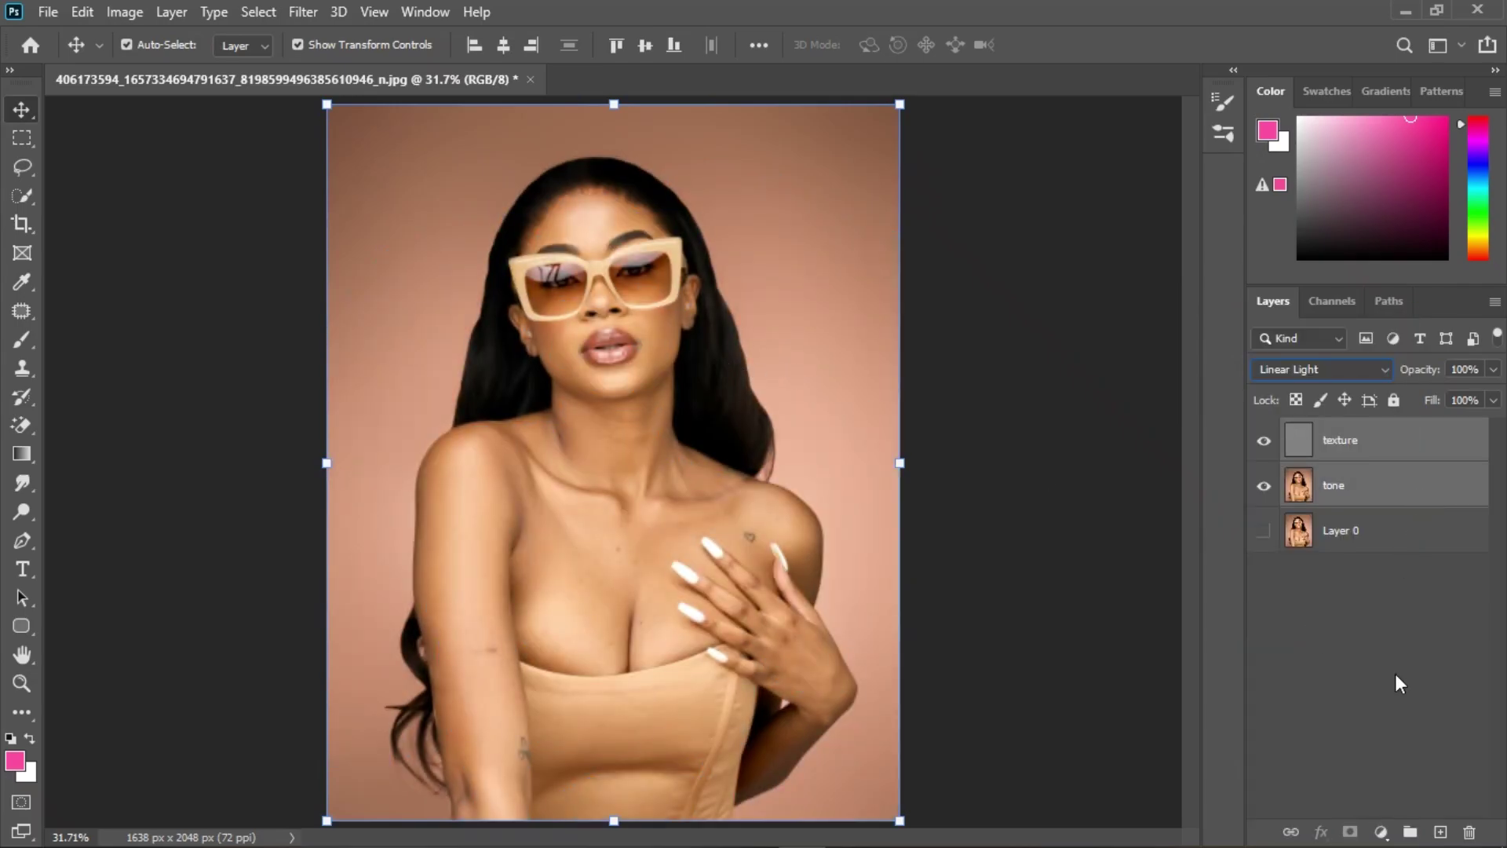
pyautogui.click(1410, 831)
pyautogui.doubleClick(1347, 432)
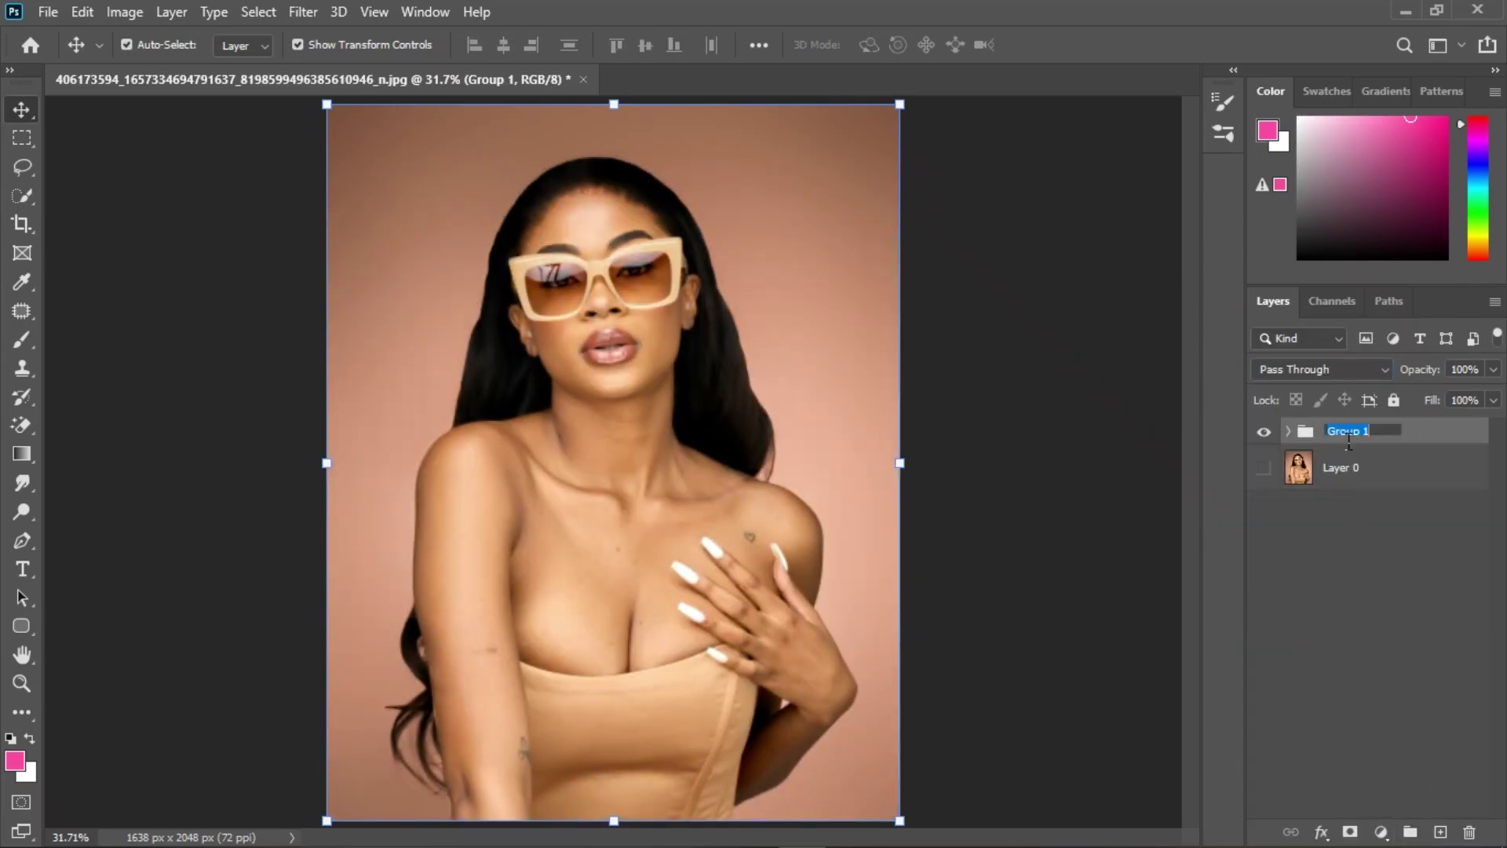
pyautogui.write('fre sep')
pyautogui.press('Return')
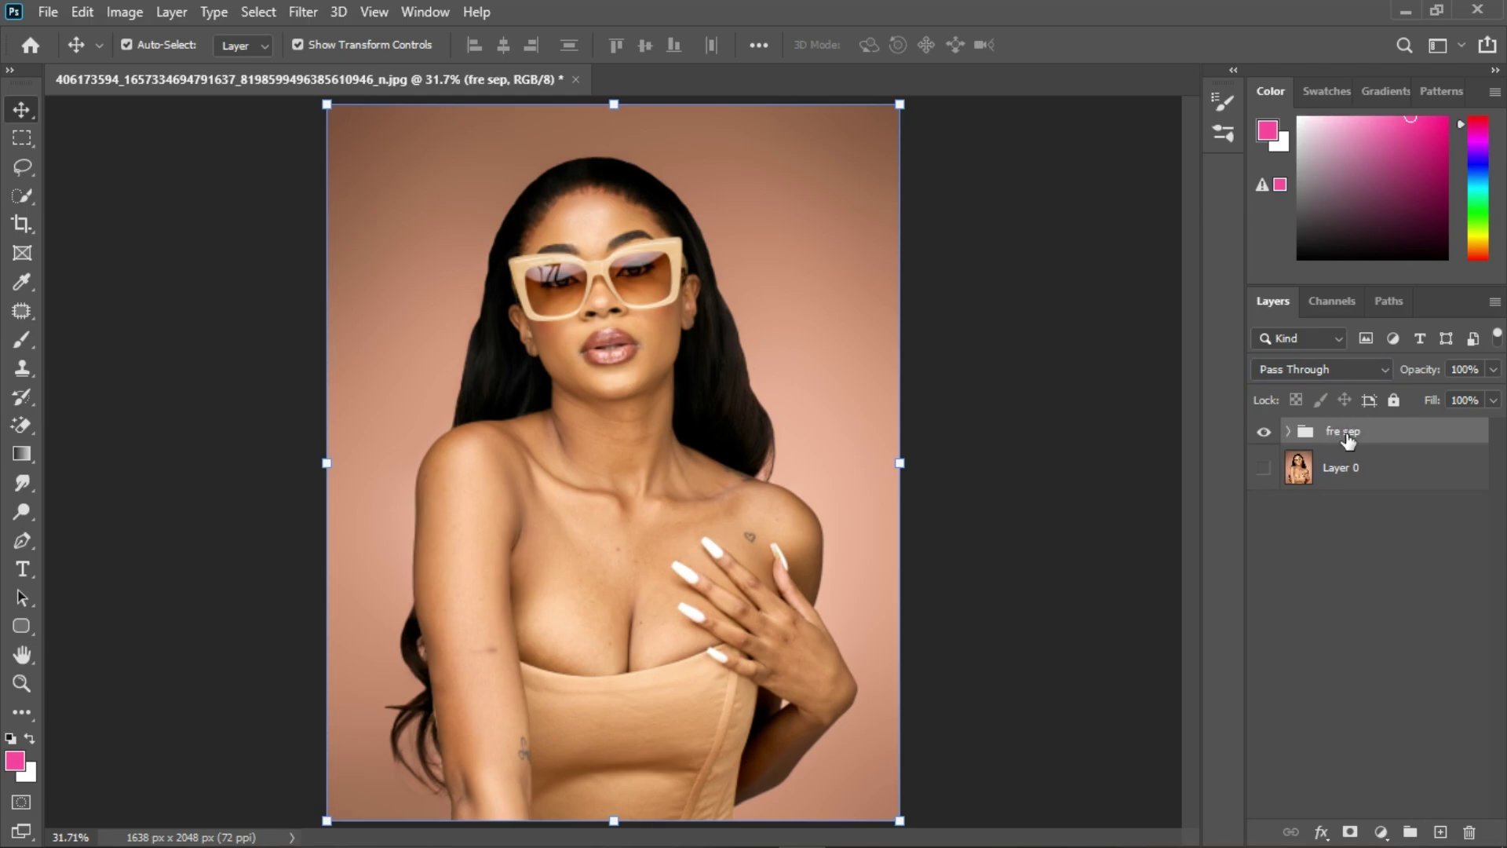
pyautogui.click(1288, 431)
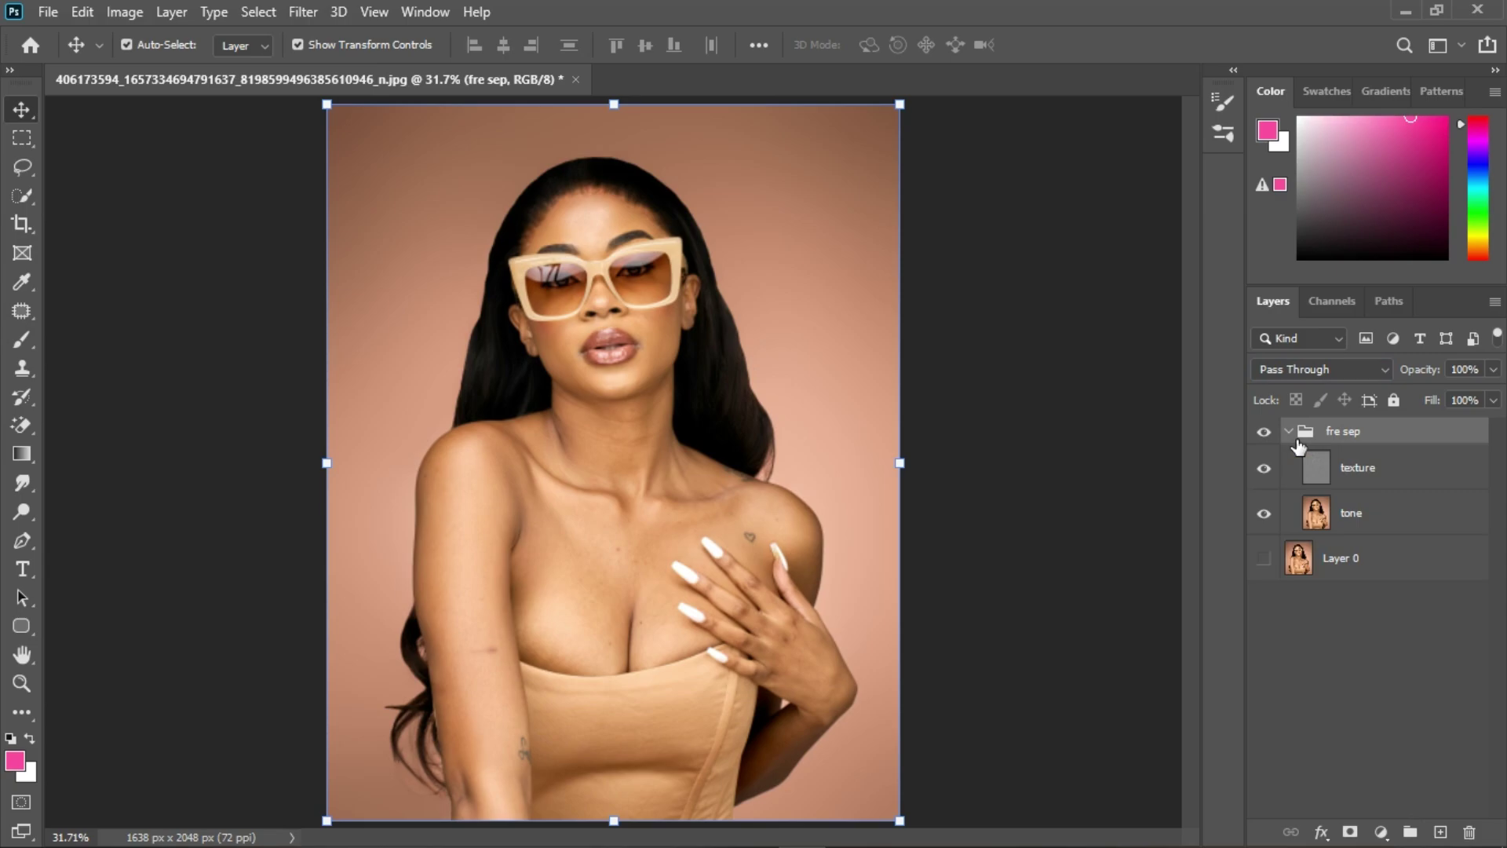
pyautogui.click(1381, 519)
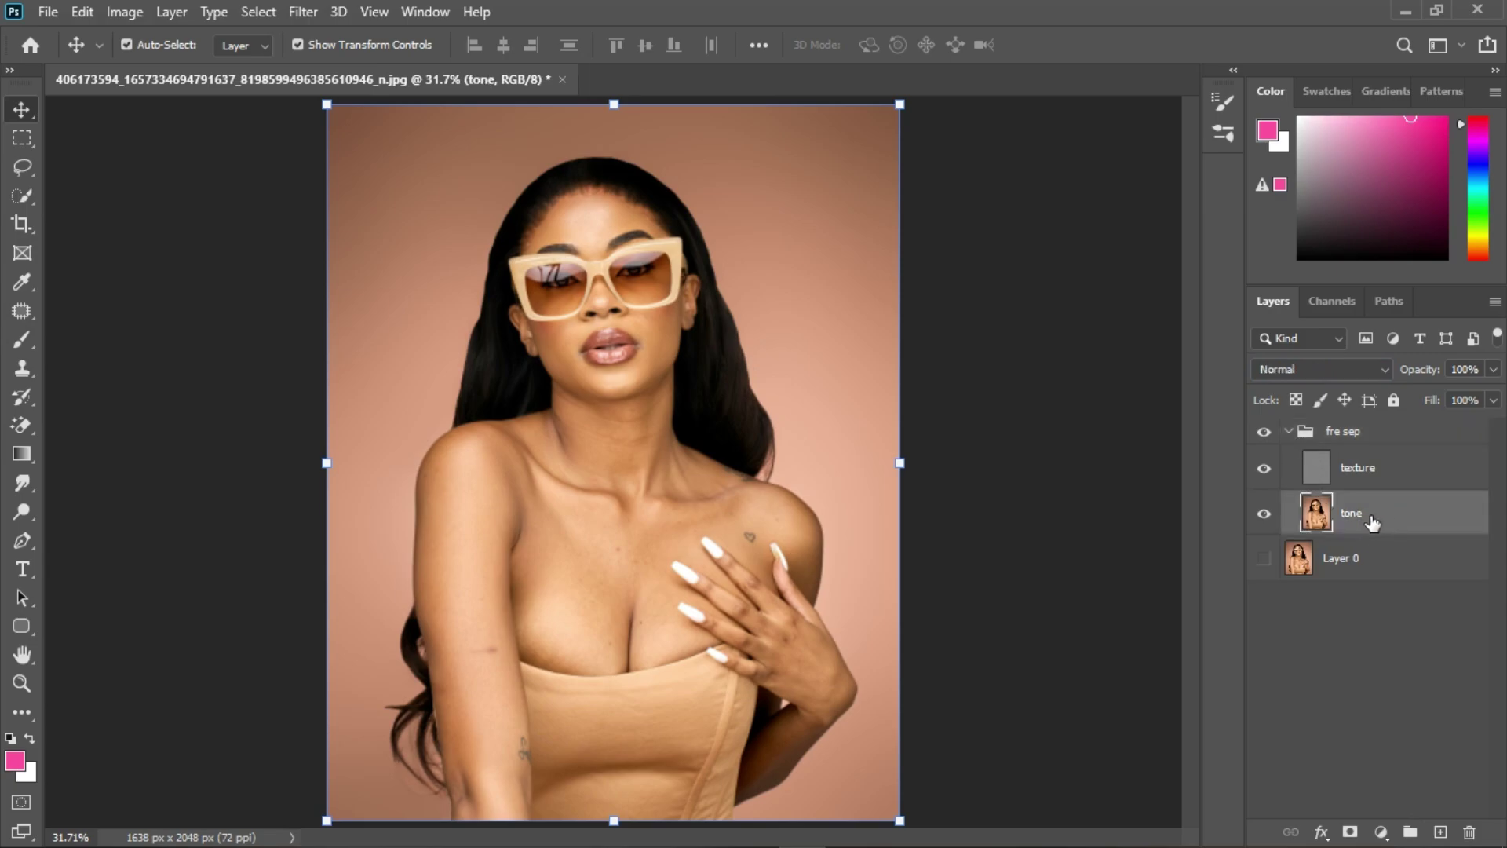
# Step: Set the stamp tool to Clone Stamp and return to the Mixer Brush on the tone layer
pyautogui.click(21, 340)
pyautogui.rightClick(21, 337)
pyautogui.click(108, 402)
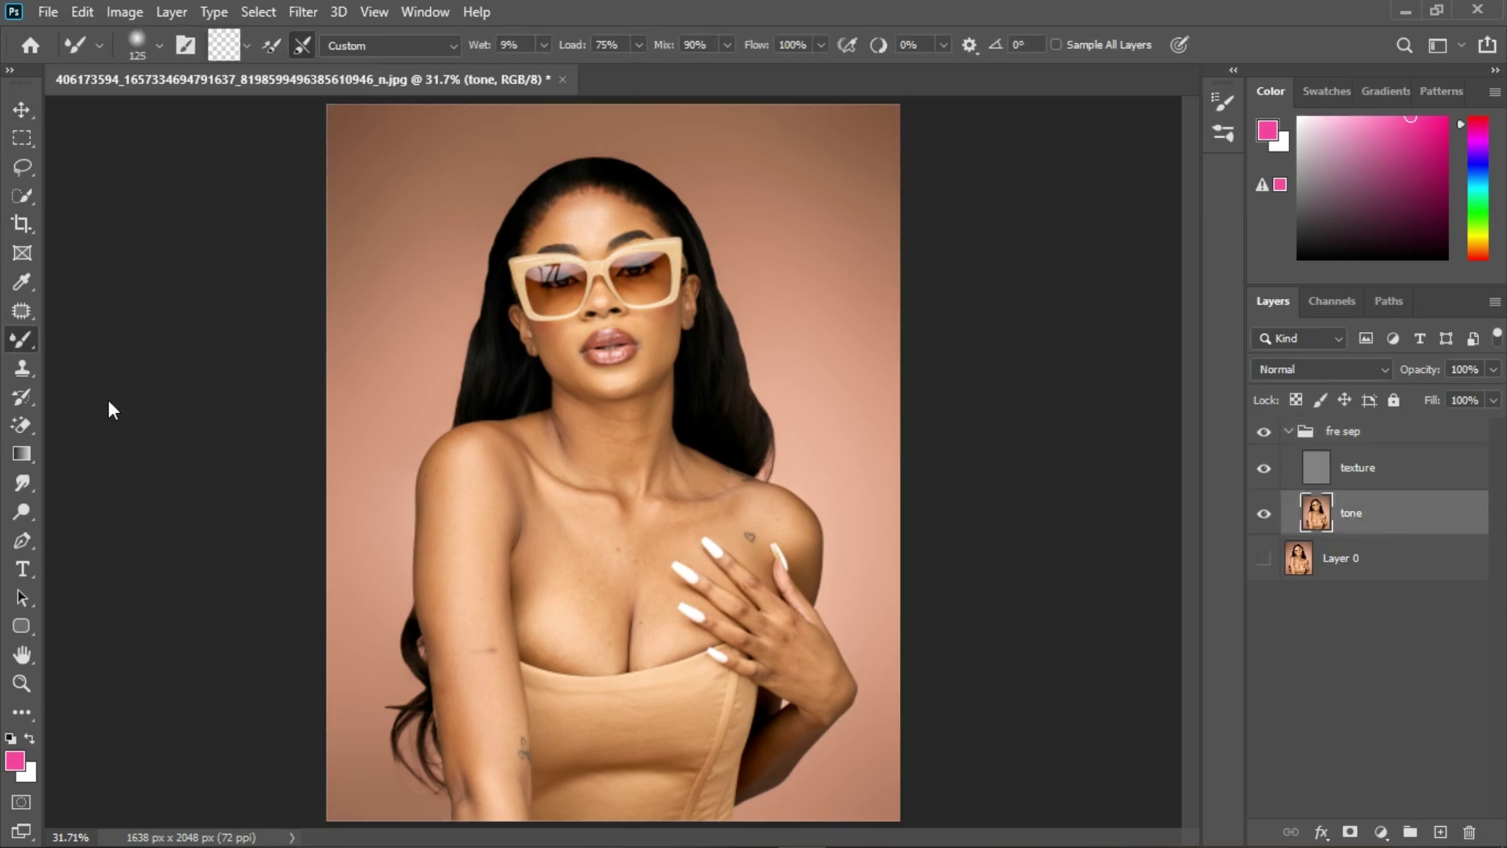
pyautogui.click(1397, 476)
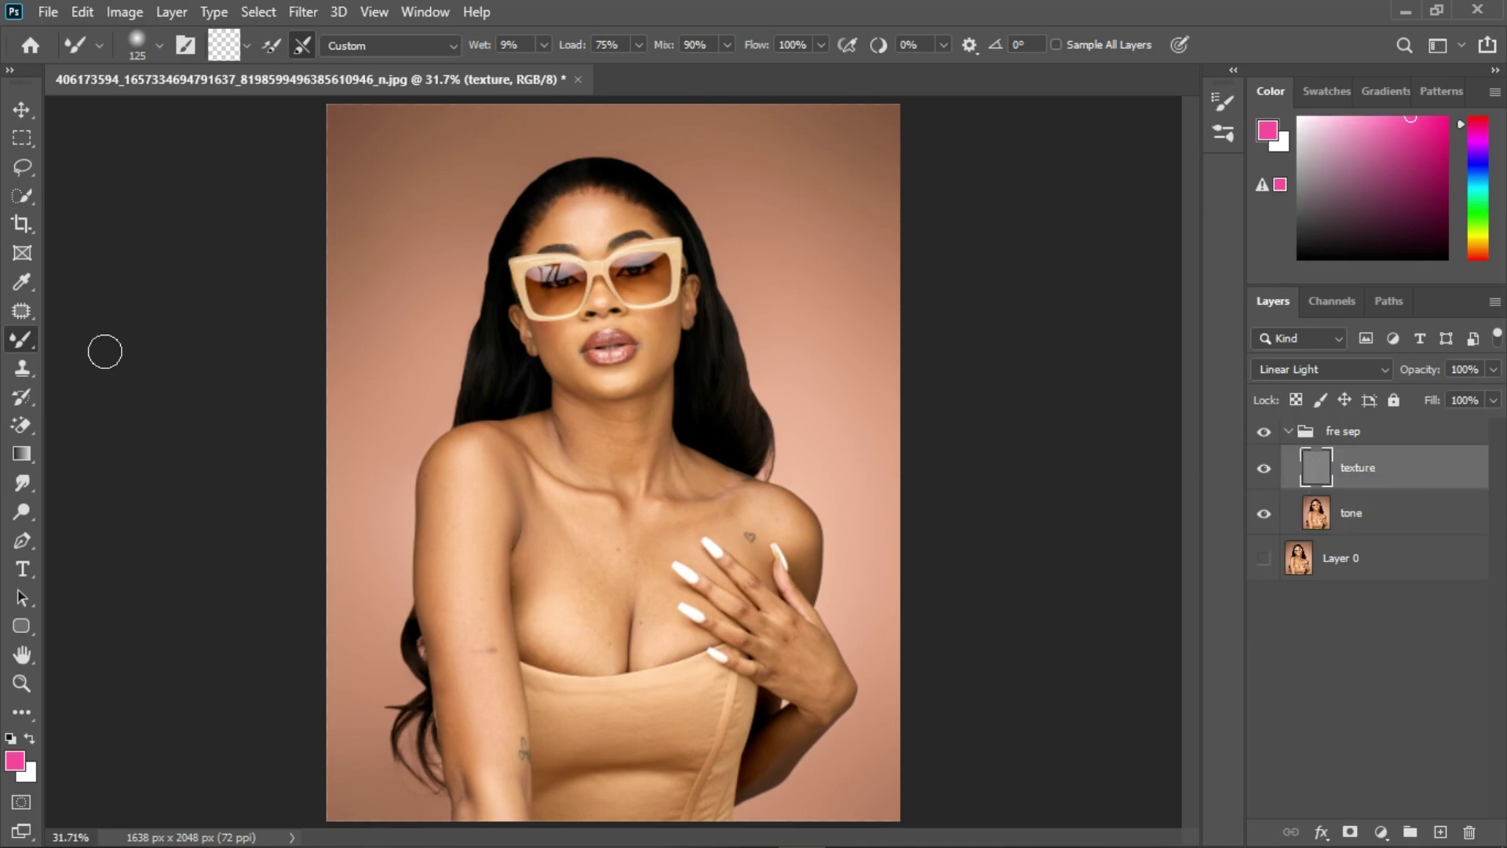
pyautogui.click(22, 367)
pyautogui.rightClick(22, 367)
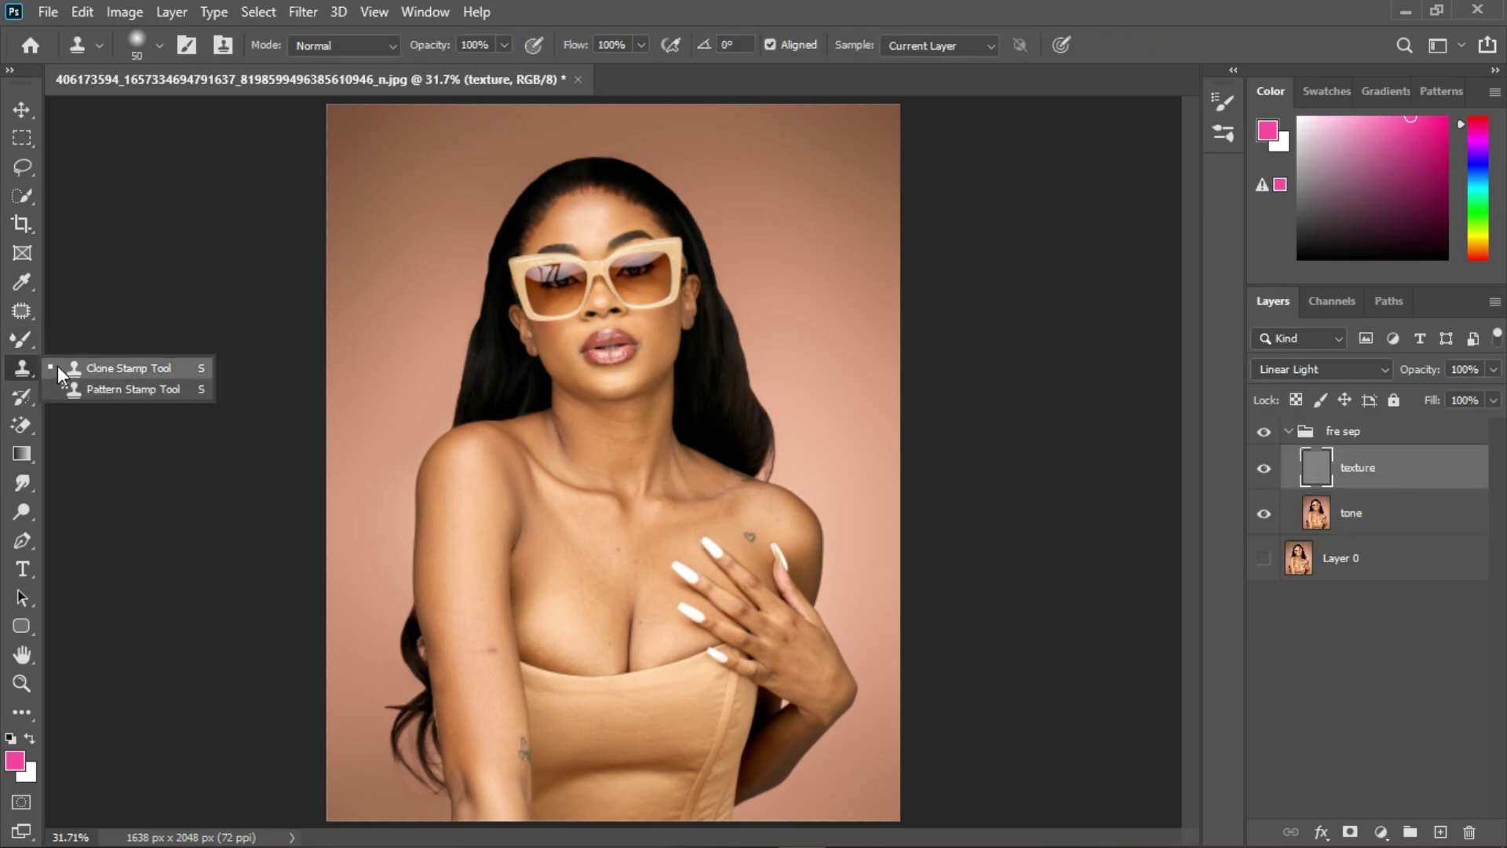
pyautogui.click(59, 367)
pyautogui.click(1388, 521)
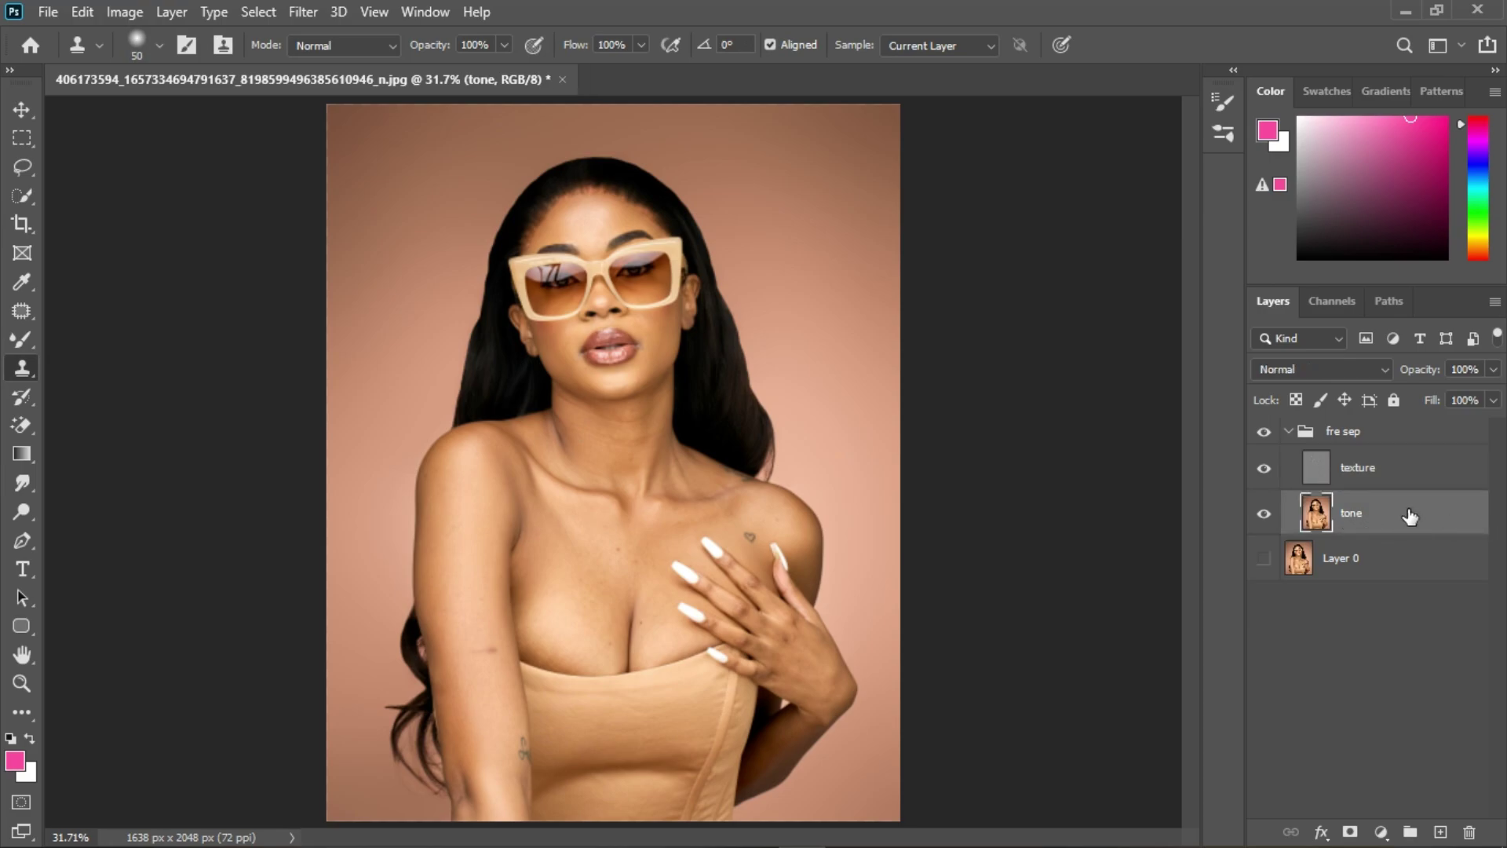
pyautogui.click(19, 339)
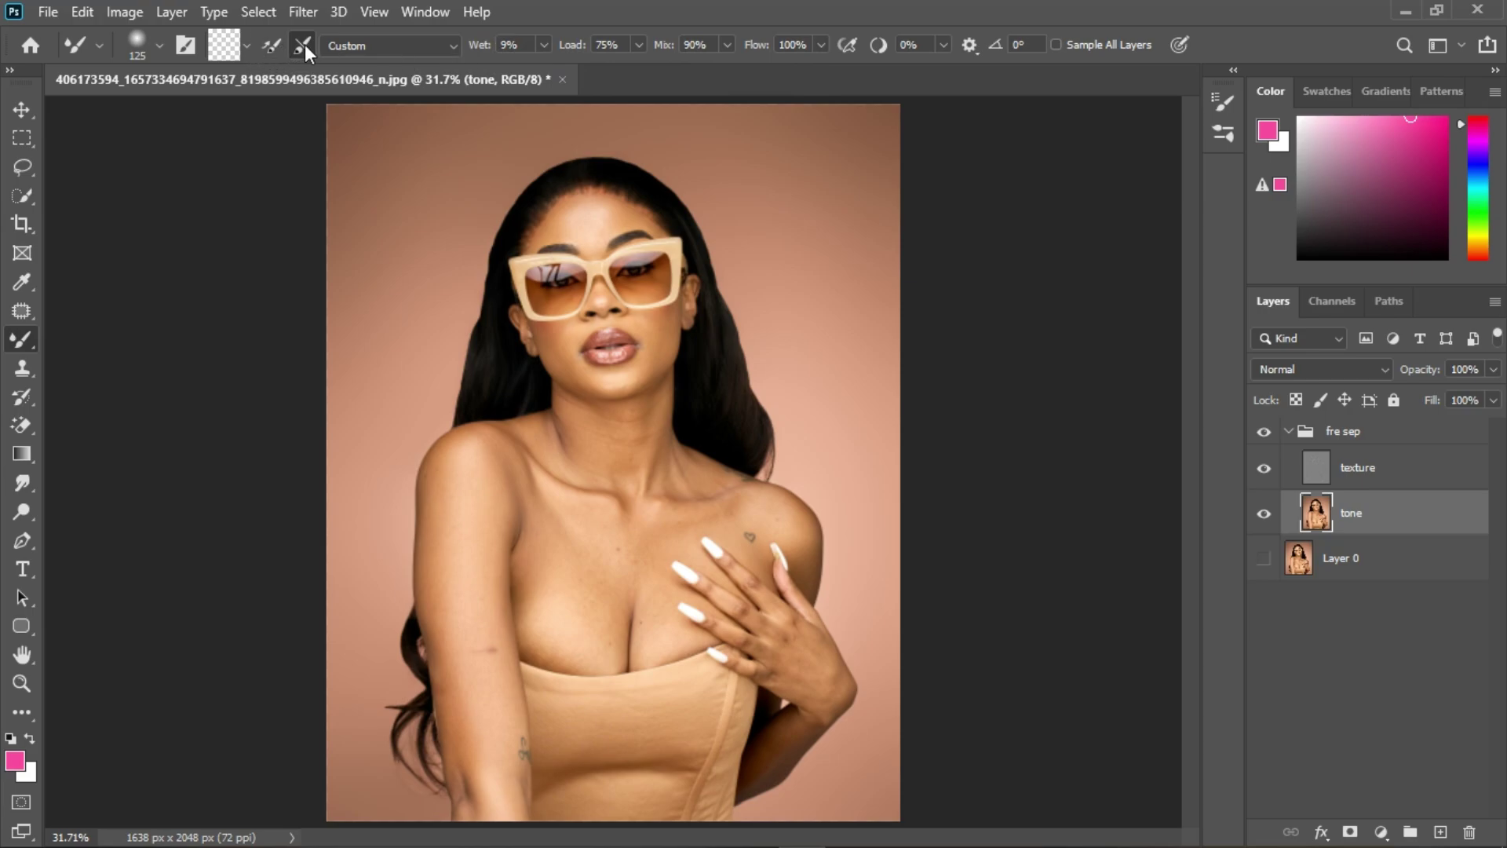
# Step: Clear the Mixer Brush's paint load and set its 125 px tip to 0% hardness
pyautogui.click(271, 46)
pyautogui.click(271, 45)
pyautogui.click(158, 46)
pyautogui.moveTo(120, 168); pyautogui.dragTo(111, 168)
pyautogui.click(154, 44)
# Step: Zoom to the face, shrink the Mixer Brush to 50 px, and blend skin from chin to lip corner
pyautogui.scroll(8, 579, 569)
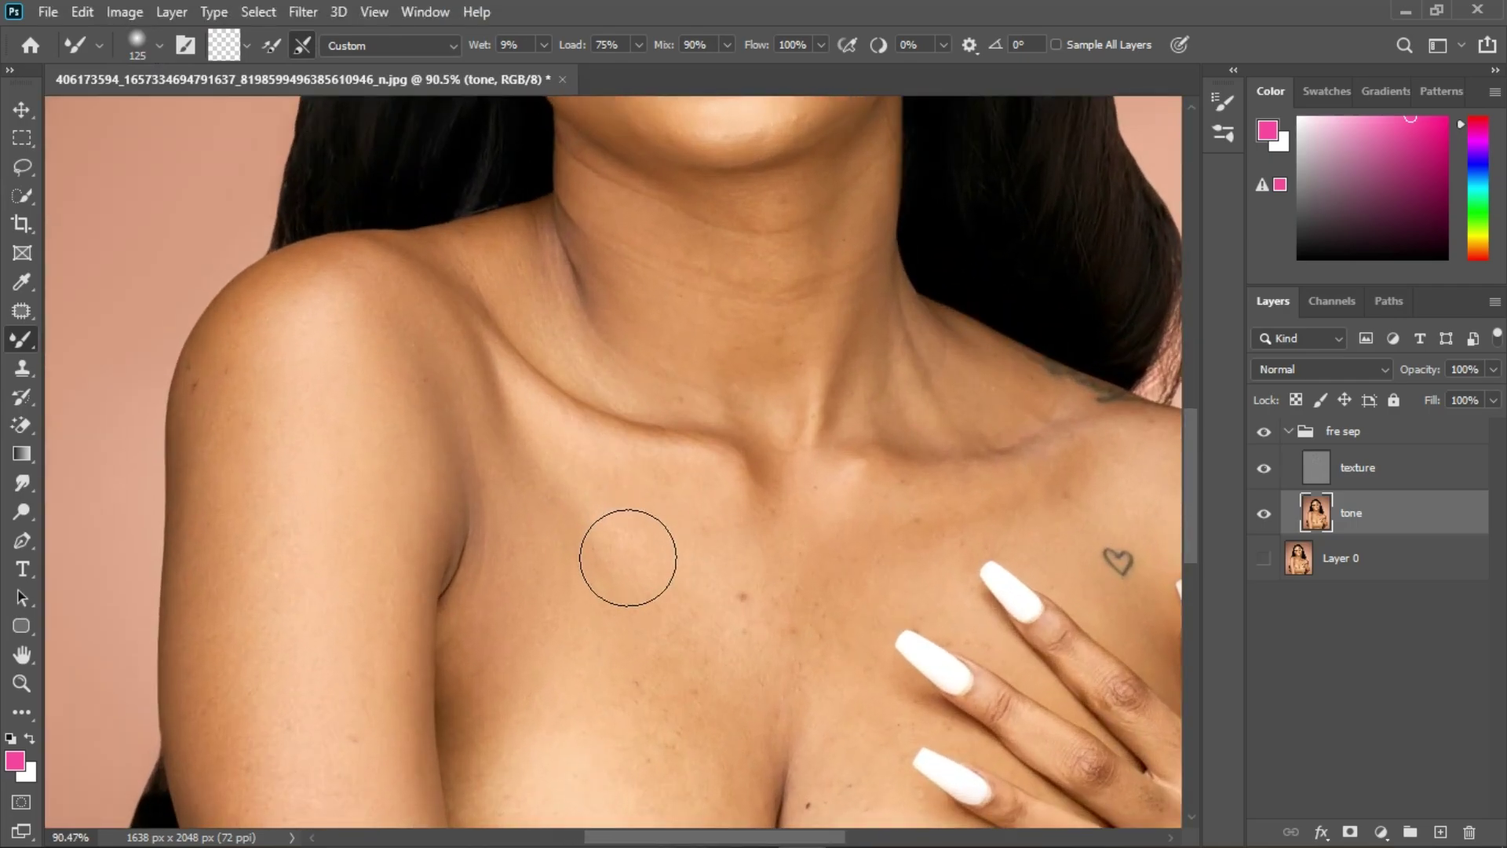
pyautogui.scroll(-2, 628, 558)
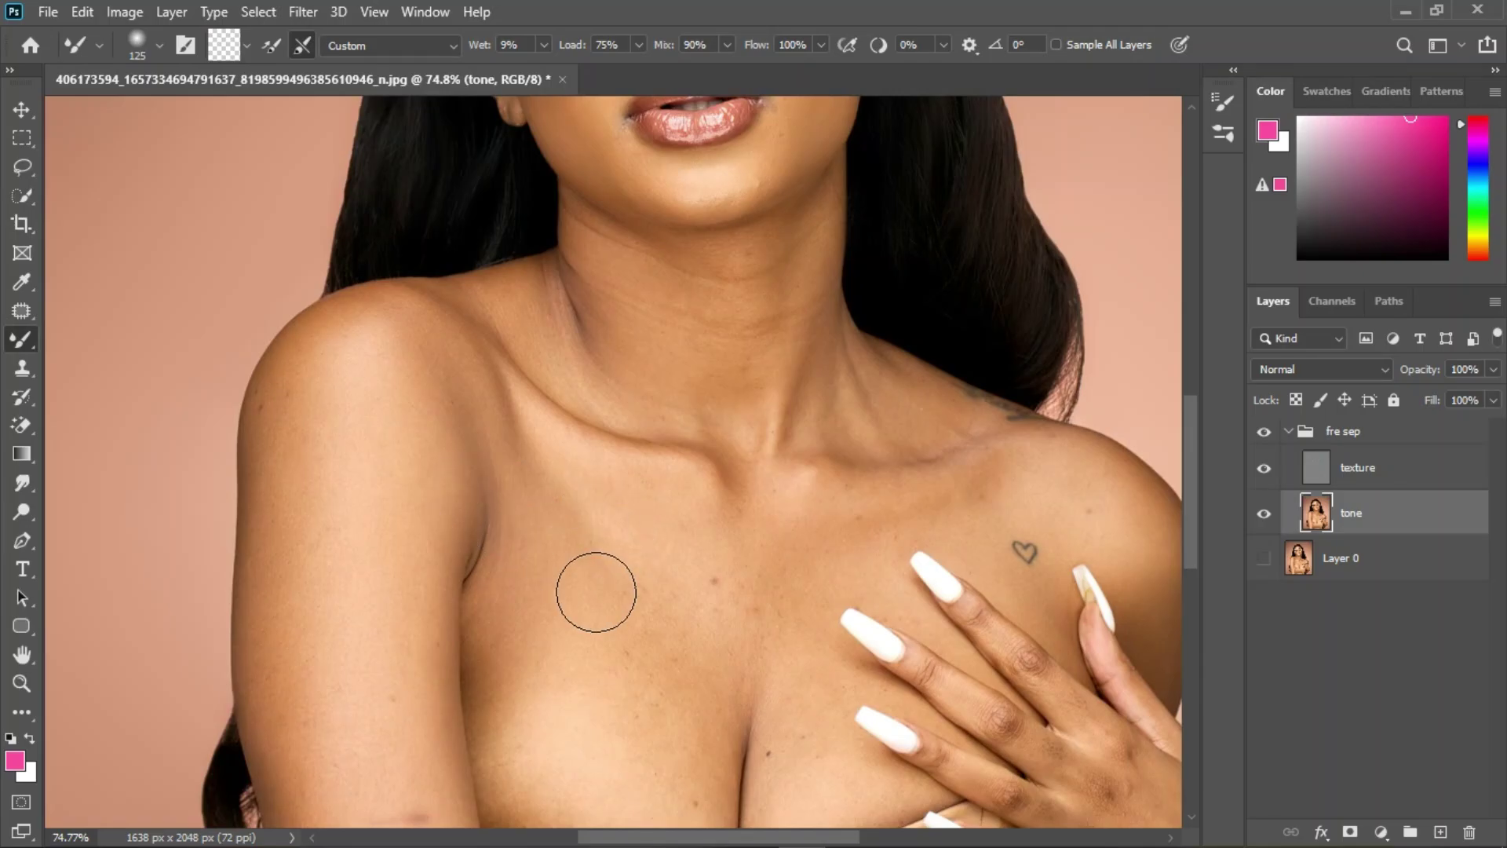
pyautogui.scroll(-1, 595, 589)
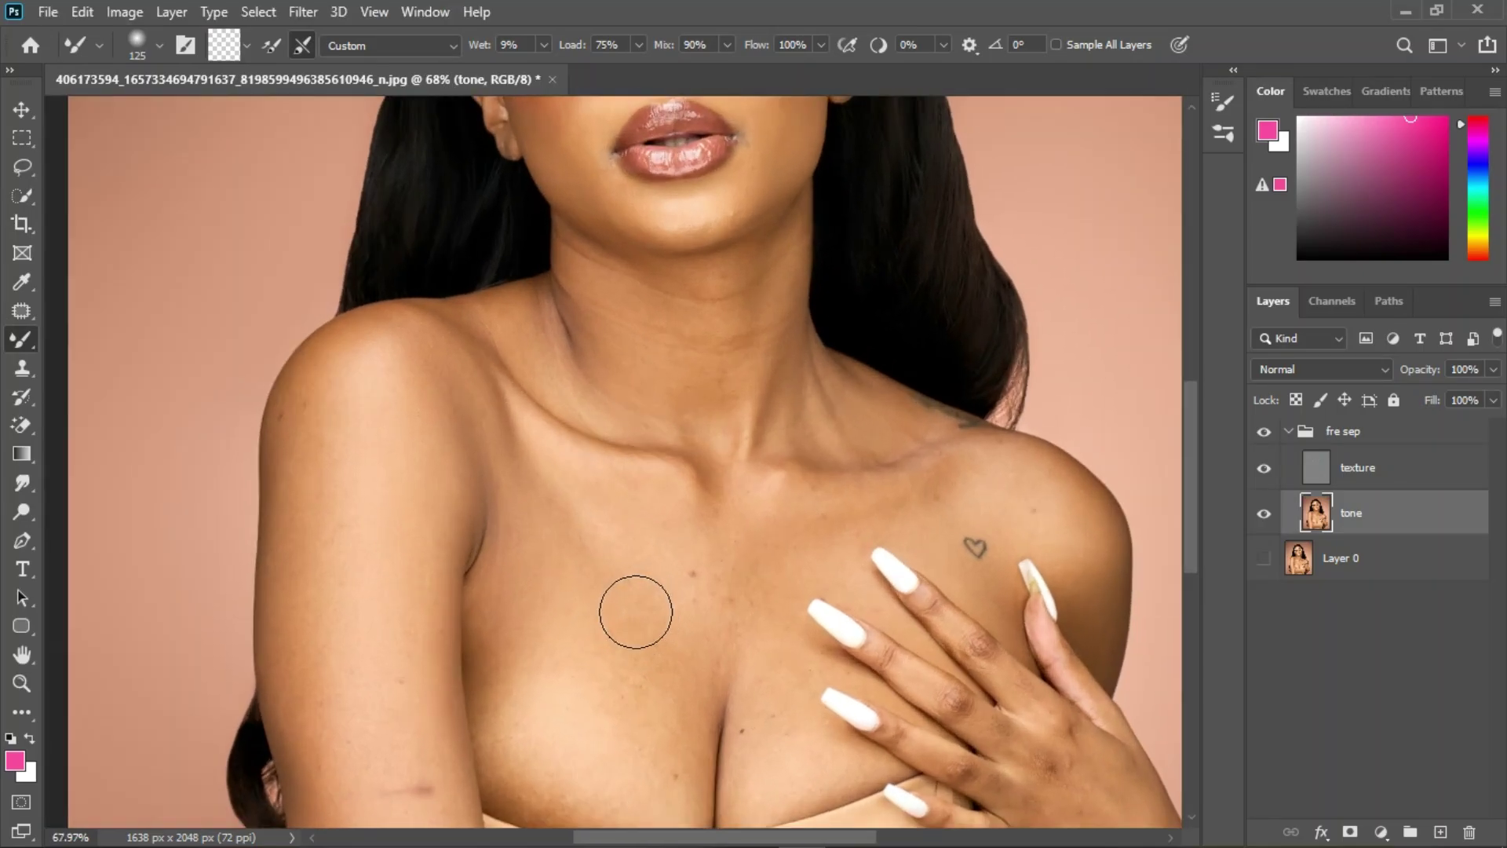
pyautogui.scroll(3, 636, 612)
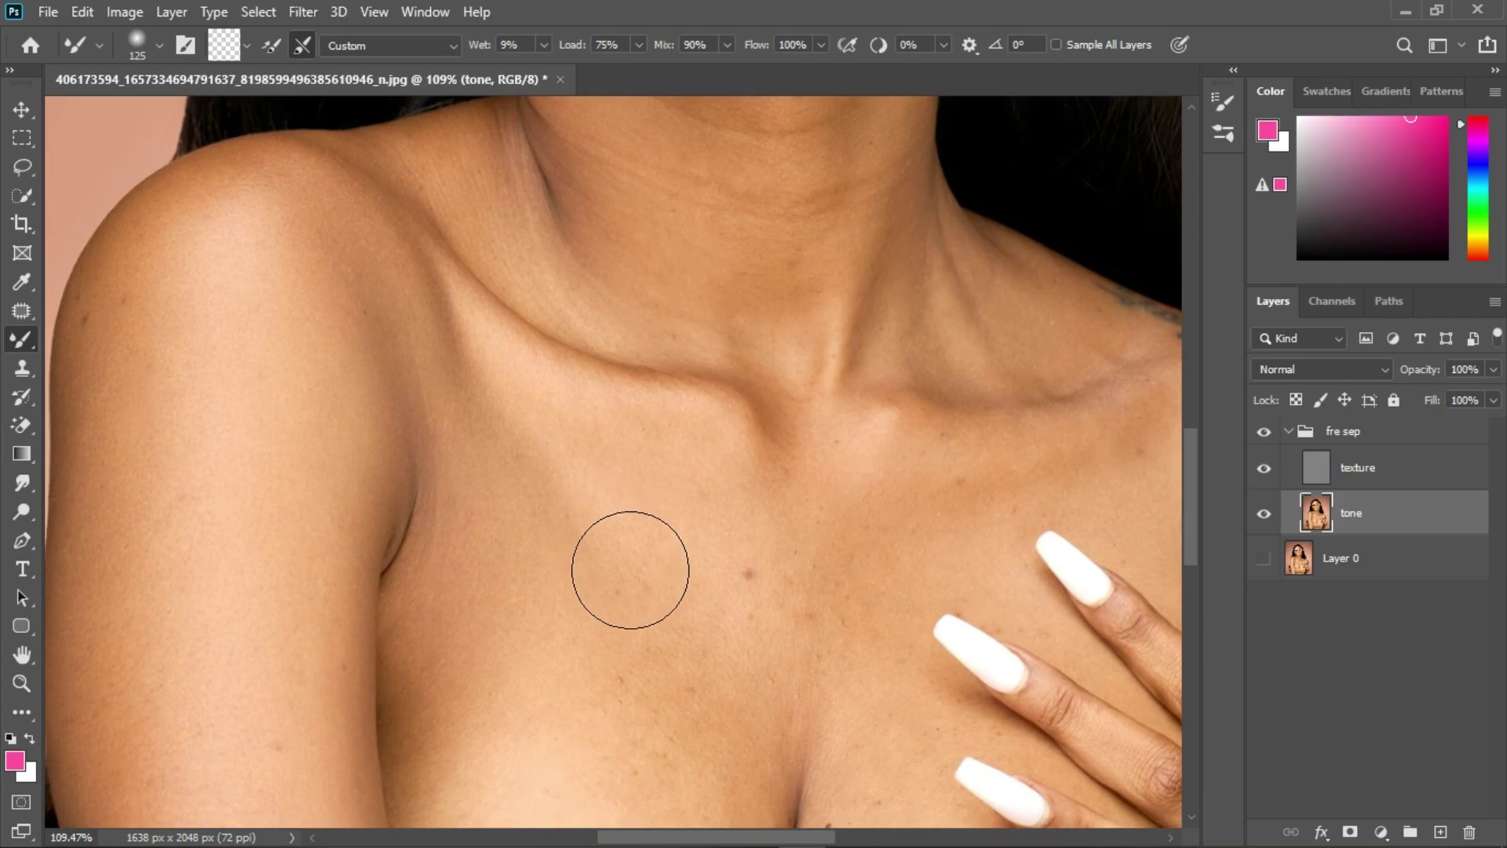
pyautogui.scroll(-3, 630, 570)
pyautogui.moveTo(649, 403); pyautogui.dragTo(682, 666)
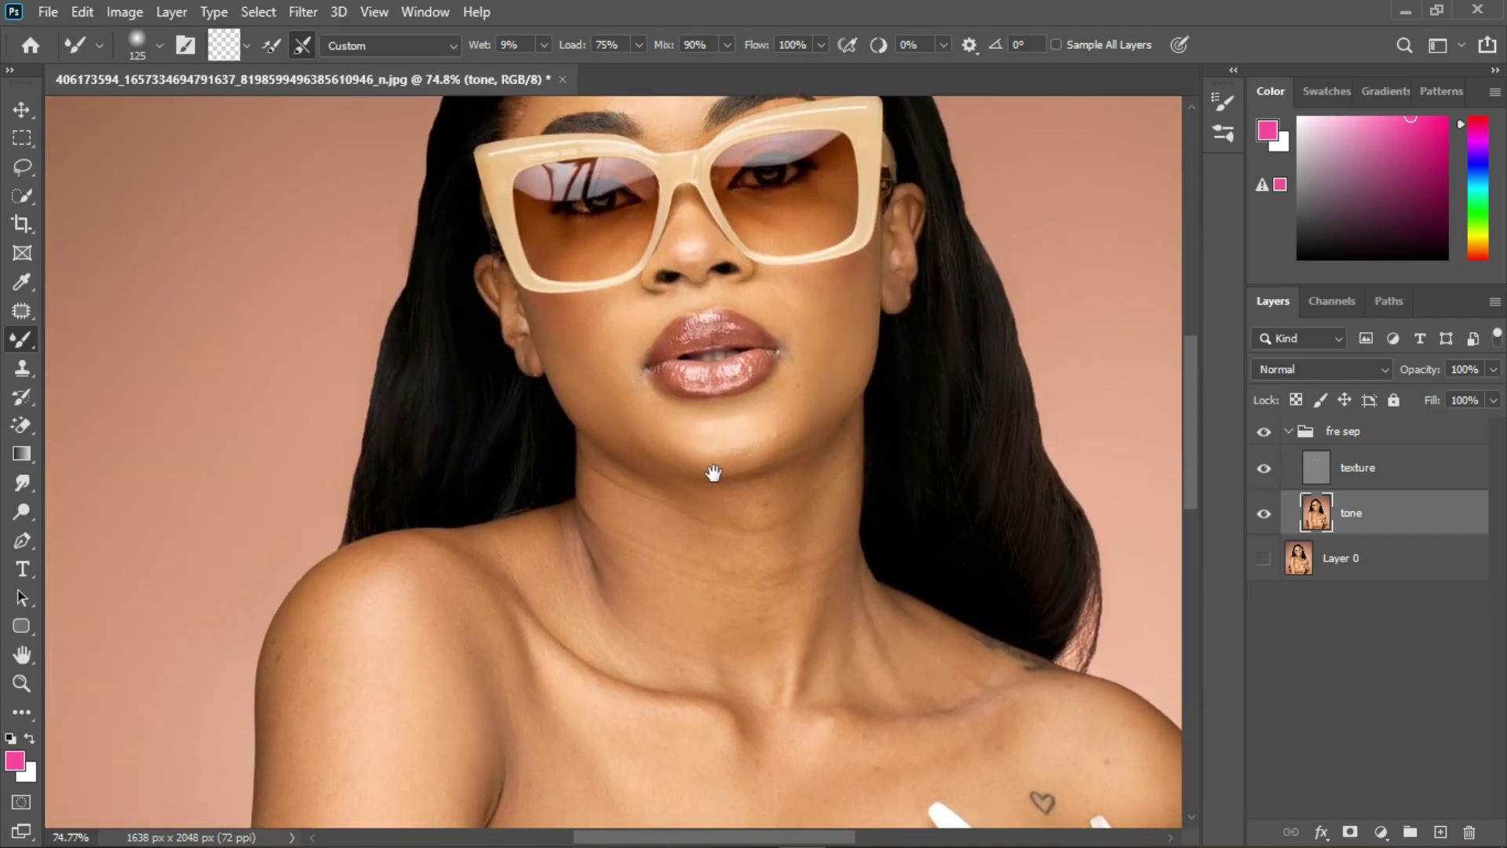
pyautogui.moveTo(720, 540); pyautogui.dragTo(720, 751)
pyautogui.scroll(2, 667, 361)
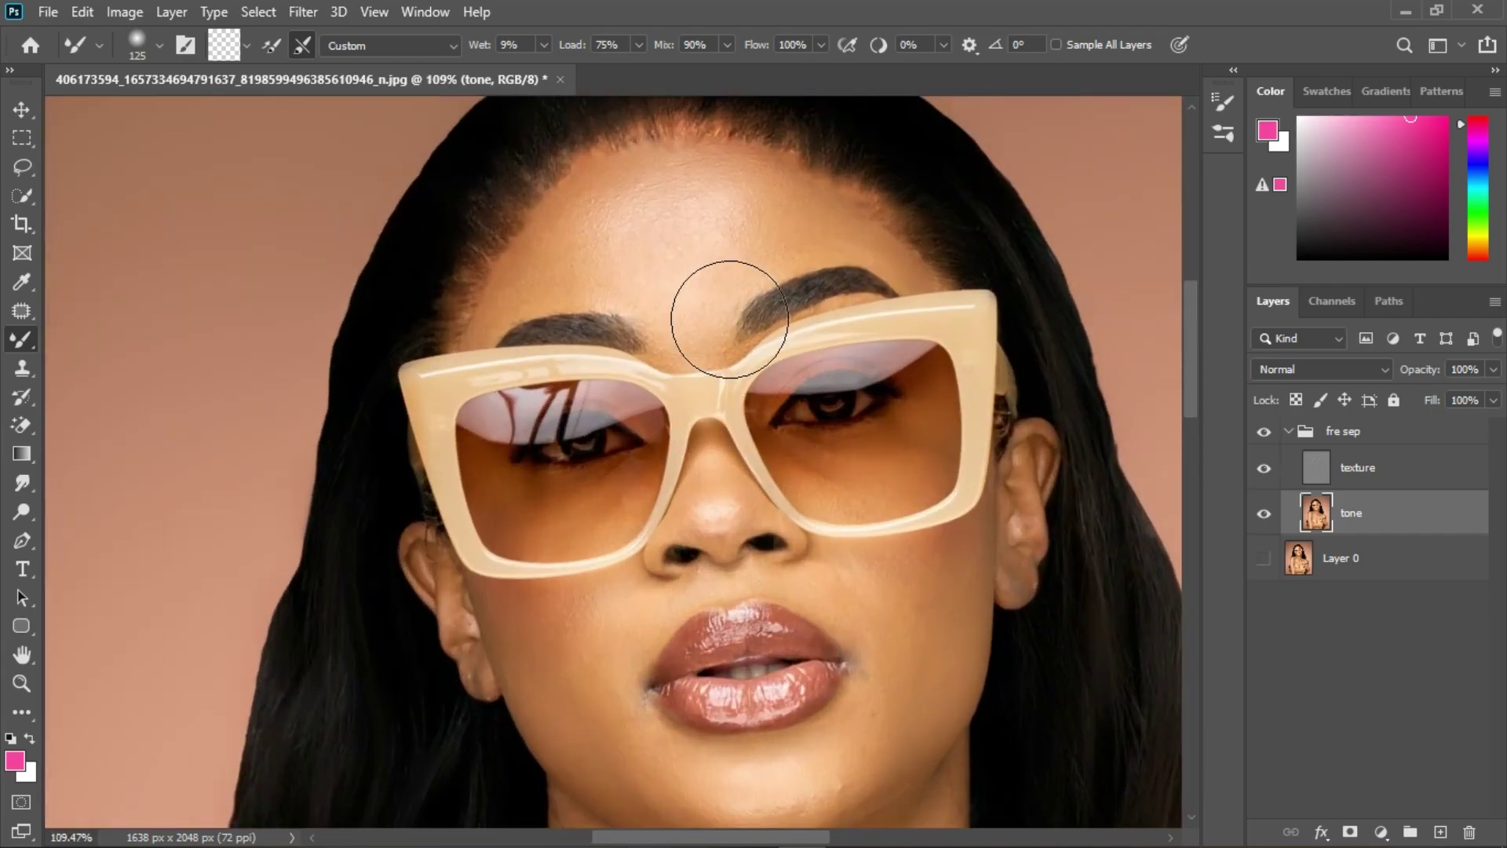
pyautogui.press('[')
pyautogui.press('[')
pyautogui.press('[')
pyautogui.press('[')
pyautogui.press('[')
pyautogui.press('[')
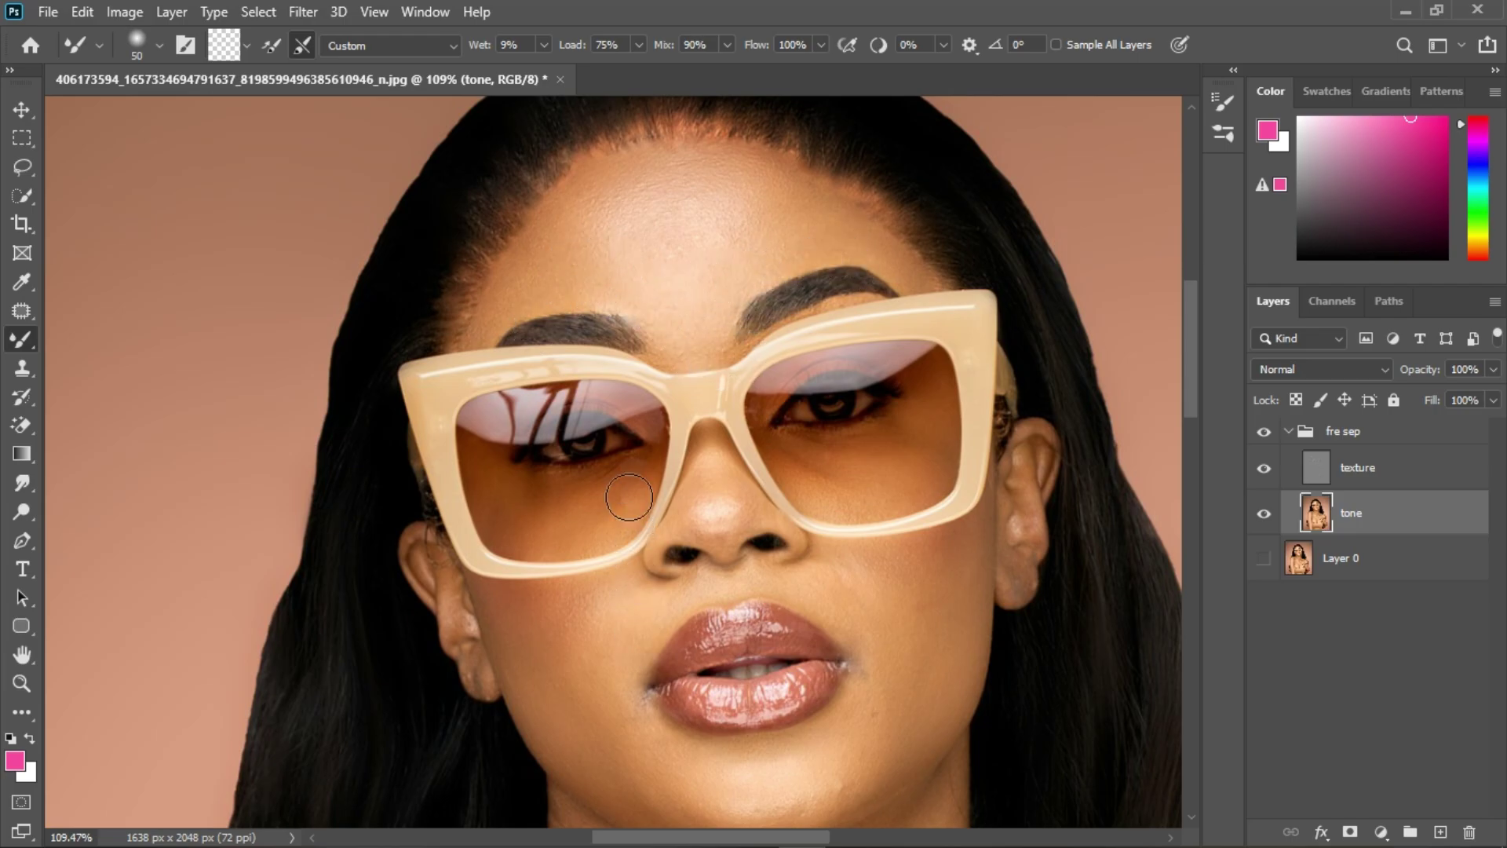
pyautogui.scroll(-2, 628, 497)
pyautogui.scroll(4, 666, 710)
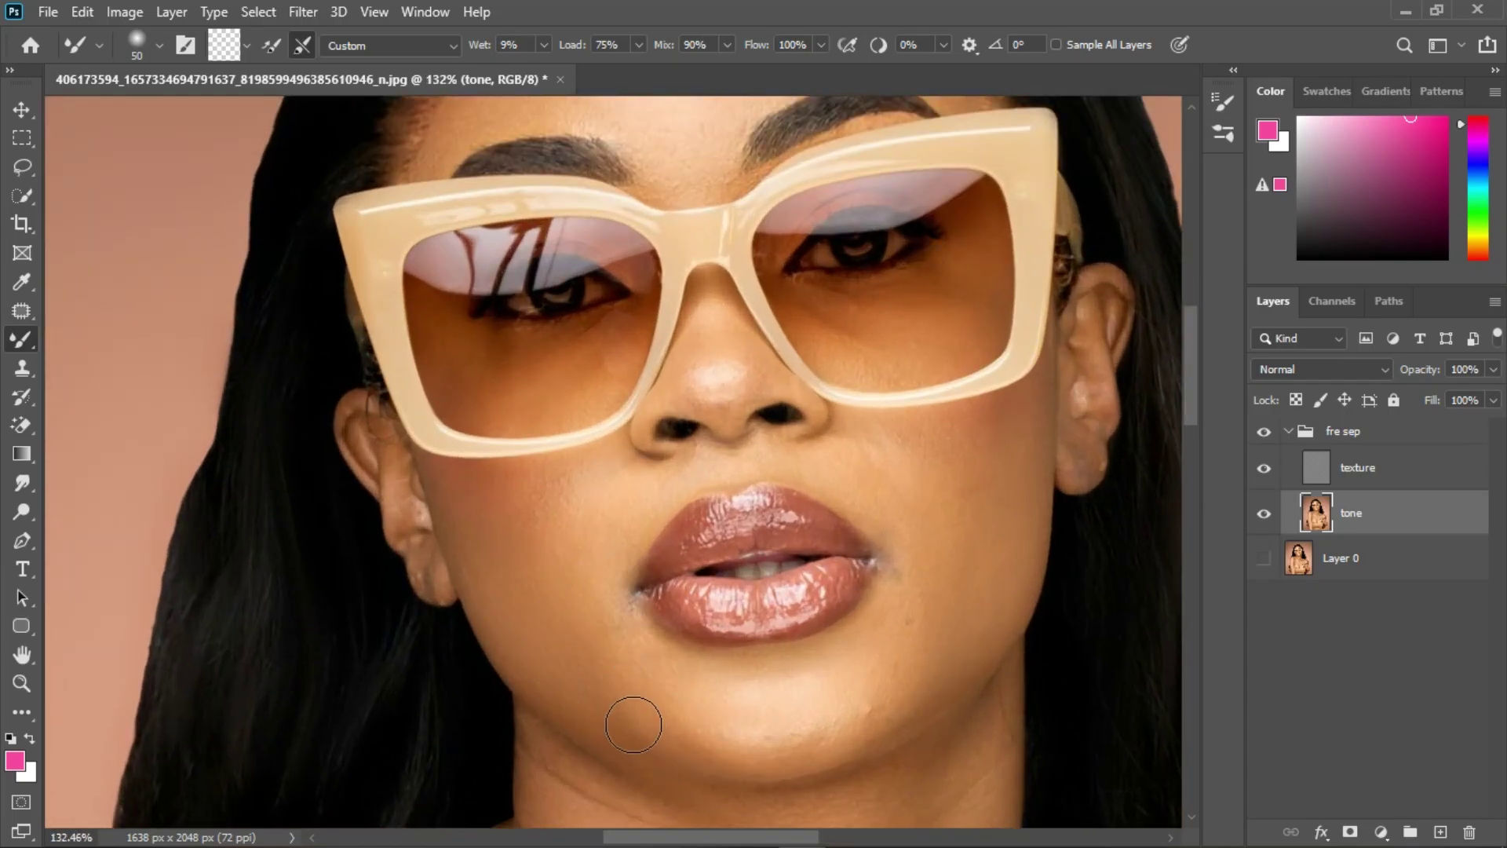
pyautogui.moveTo(634, 724)
pyautogui.mouseDown()
pyautogui.moveTo(577, 646)
pyautogui.moveTo(618, 656)
pyautogui.moveTo(585, 635)
pyautogui.moveTo(653, 703)
pyautogui.moveTo(598, 614)
pyautogui.moveTo(612, 531)
pyautogui.moveTo(594, 572)
pyautogui.moveTo(659, 531)
pyautogui.moveTo(642, 608)
pyautogui.moveTo(620, 583)
pyautogui.mouseUp()
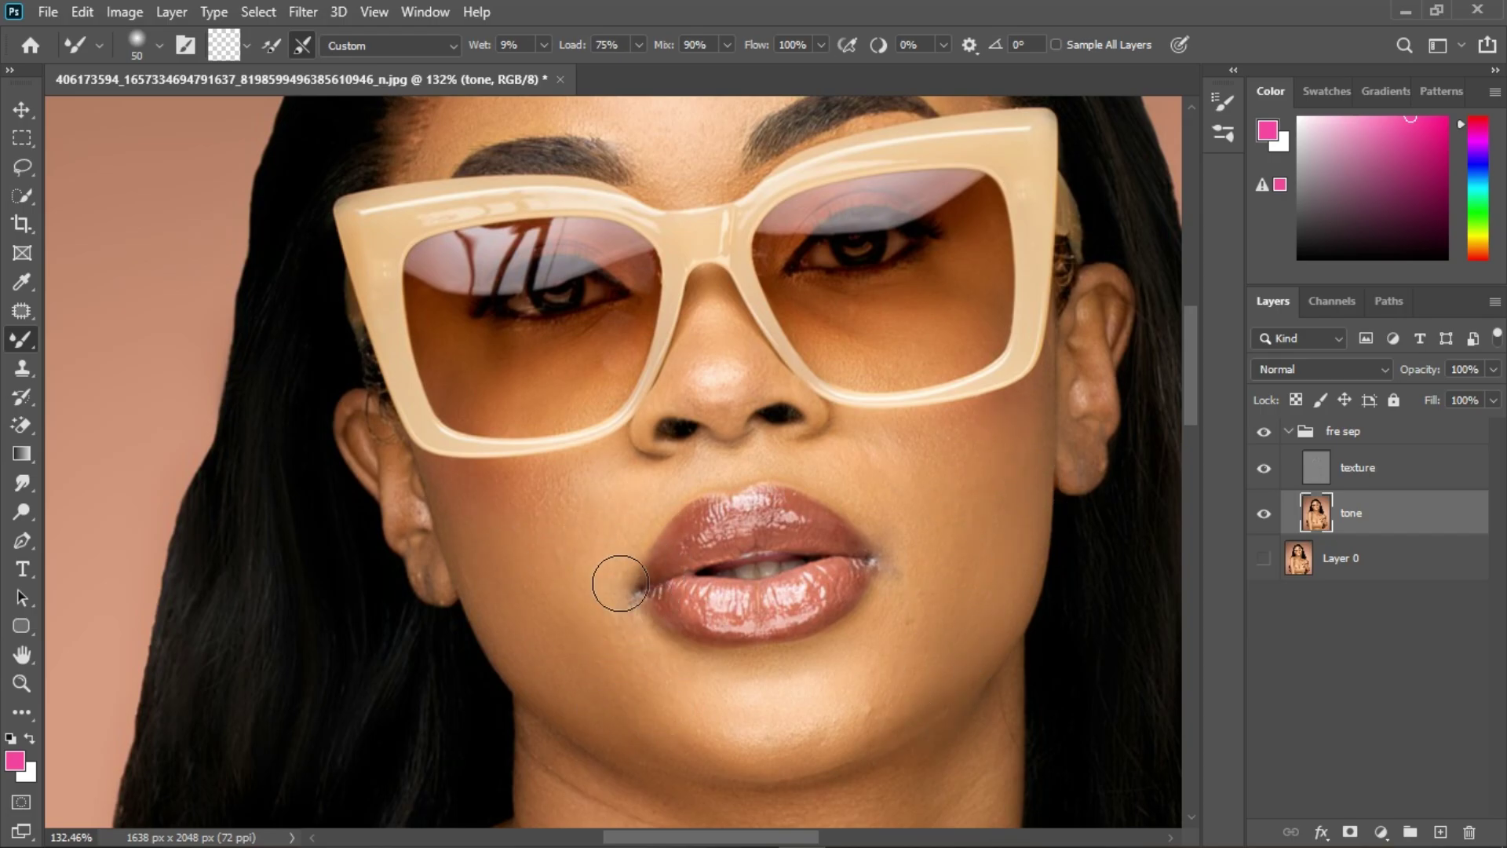
# Step: Resize the brush to 35 px, then 80 px, and keep blending the skin tones
pyautogui.scroll(1, 952, 649)
pyautogui.press('[')
pyautogui.press('[')
pyautogui.press('[')
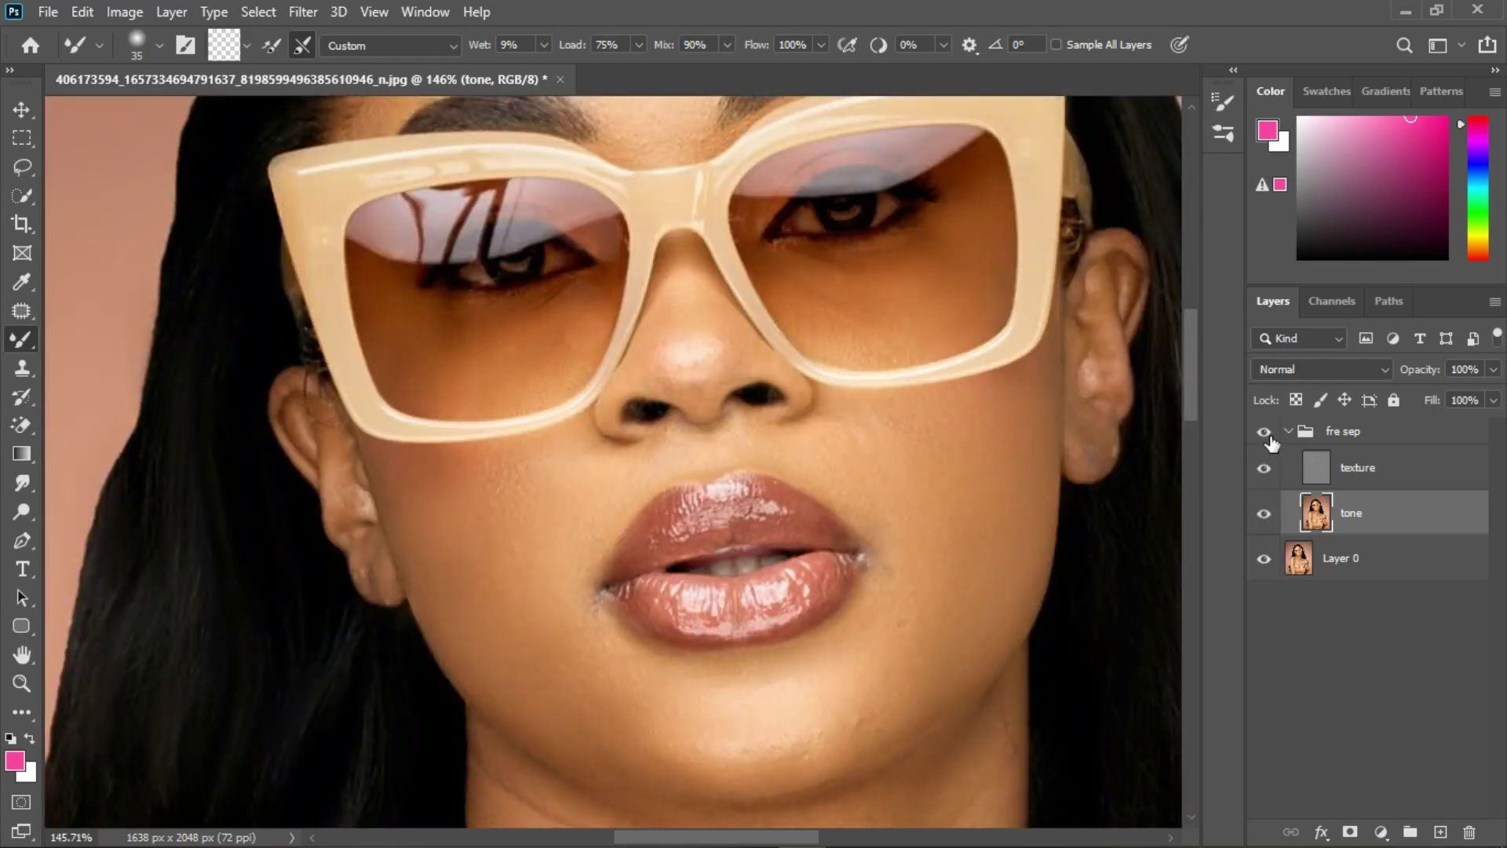
pyautogui.scroll(-4, 743, 323)
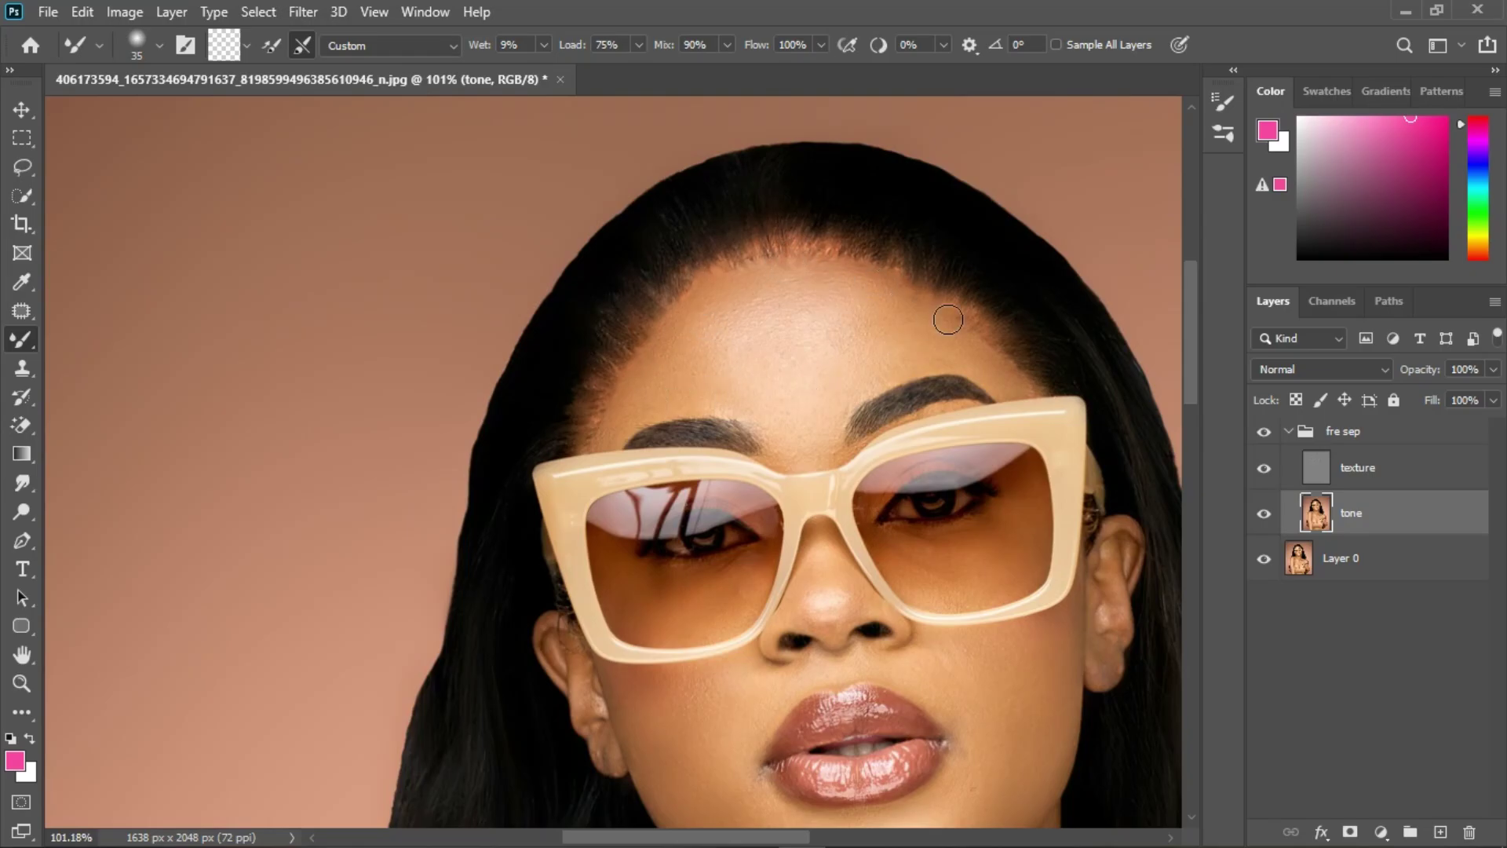
pyautogui.scroll(-3, 659, 376)
pyautogui.scroll(5, 565, 549)
pyautogui.press(']')
pyautogui.press(']')
pyautogui.press(']')
pyautogui.press(']')
pyautogui.press(']')
pyautogui.press(']')
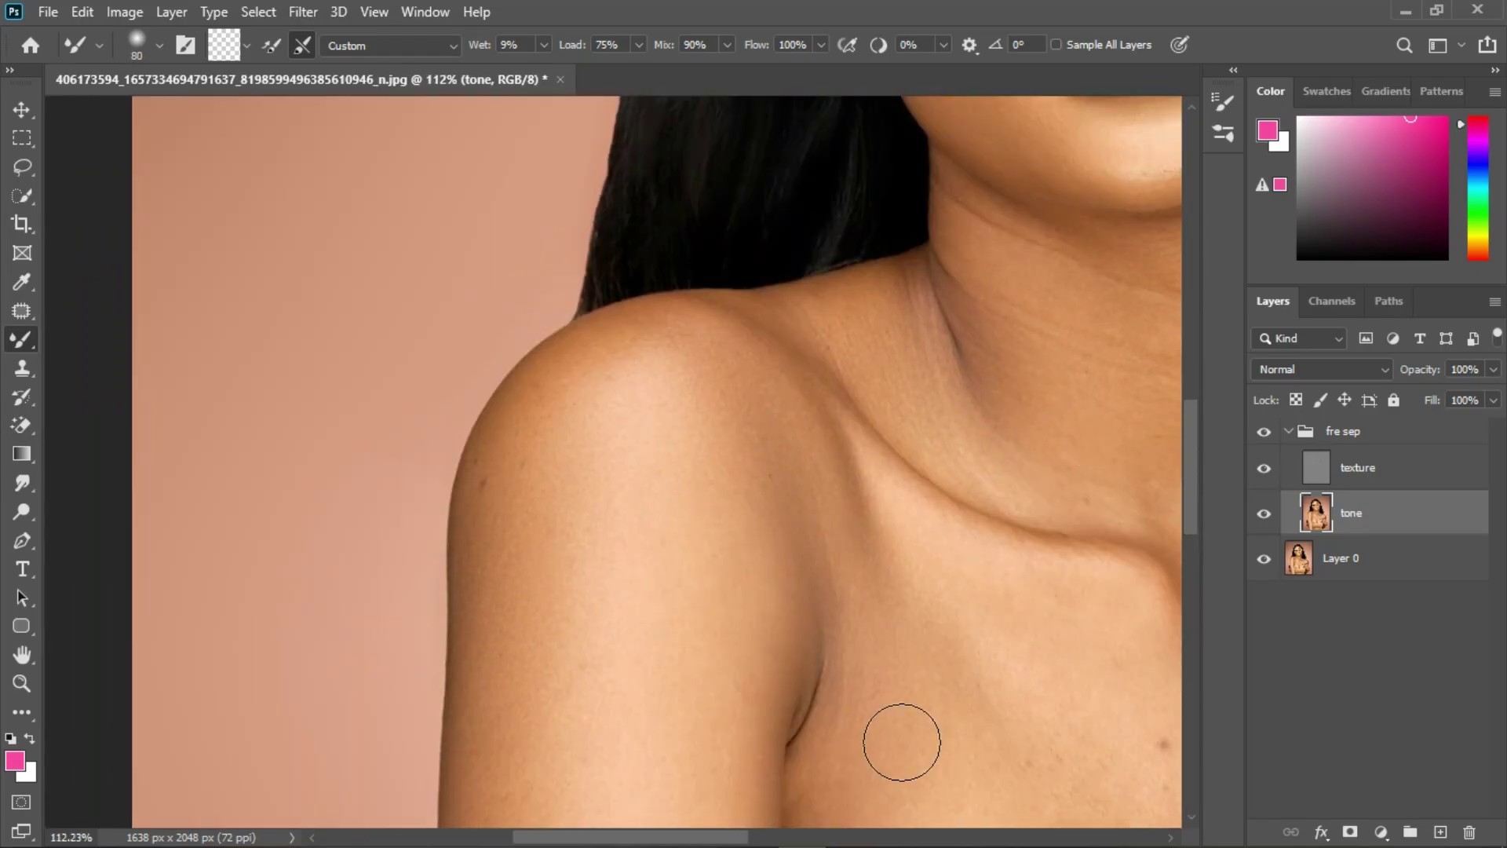
pyautogui.scroll(-4, 702, 628)
pyautogui.scroll(3, 701, 785)
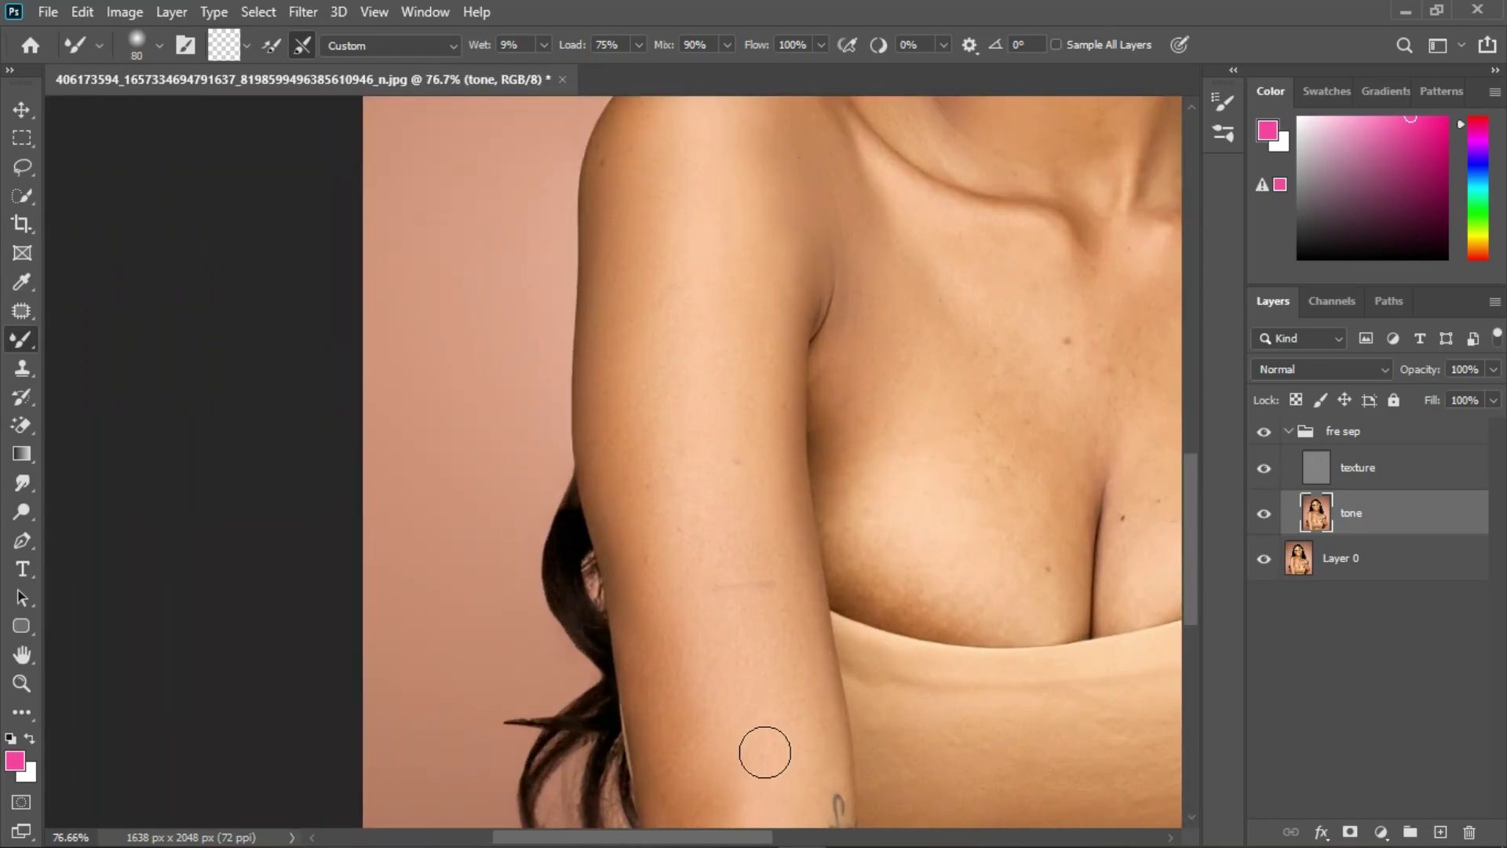
pyautogui.scroll(2, 727, 605)
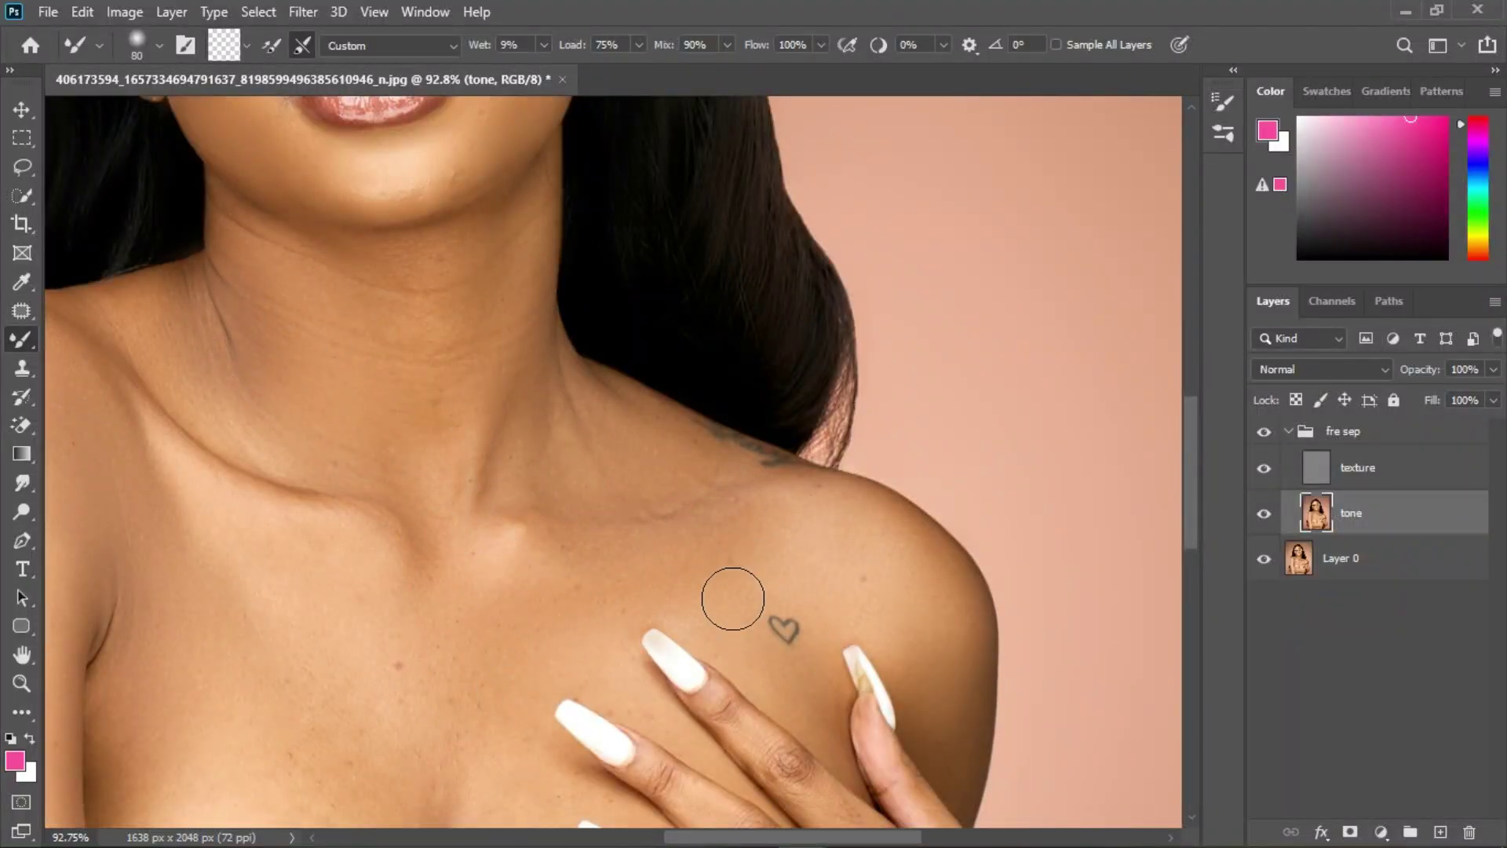
pyautogui.scroll(-5, 911, 557)
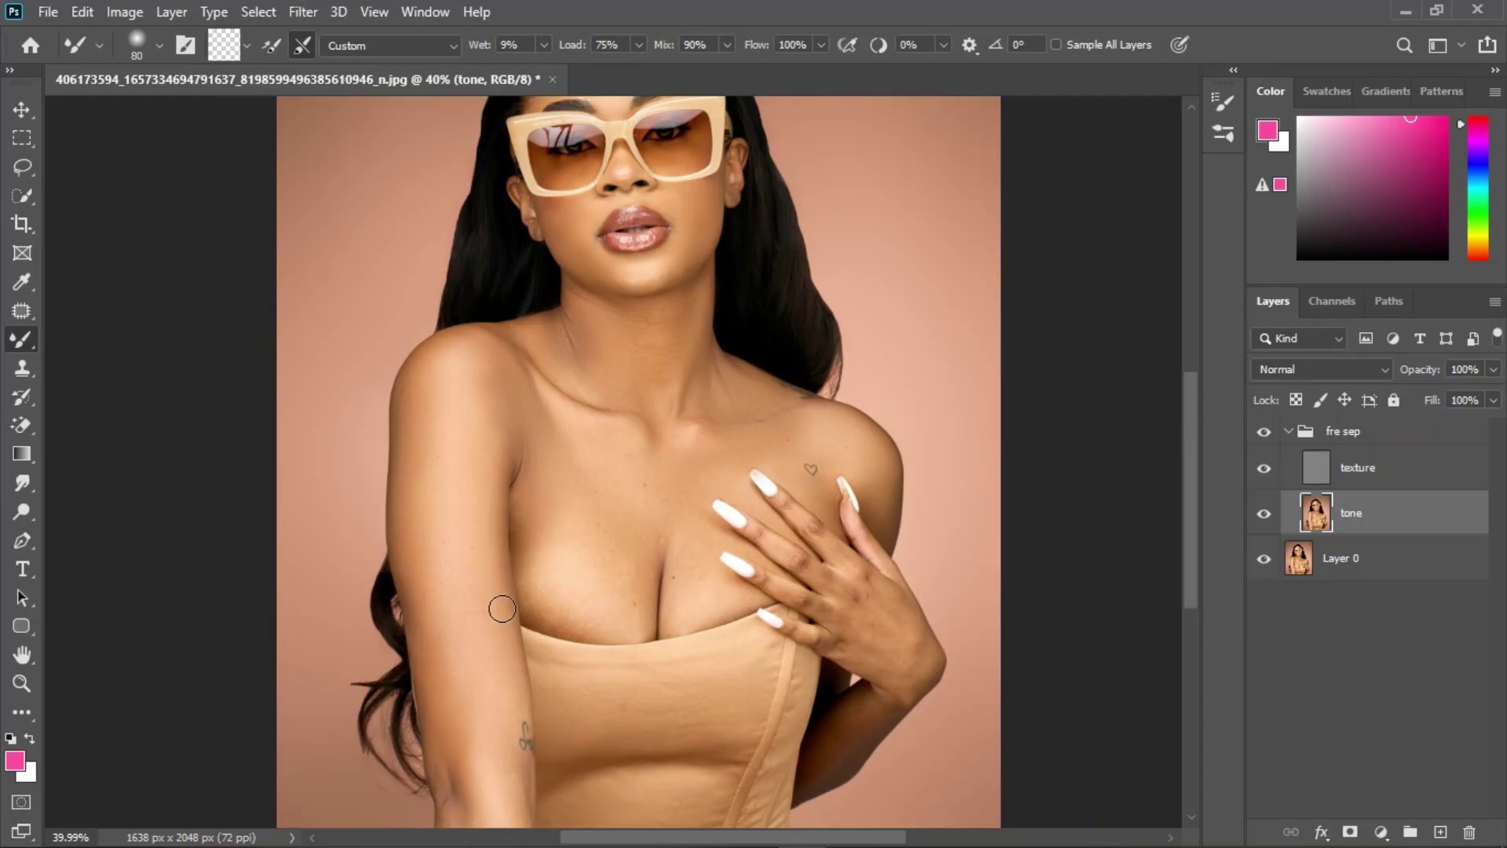
pyautogui.scroll(-3, 497, 609)
pyautogui.scroll(2, 647, 446)
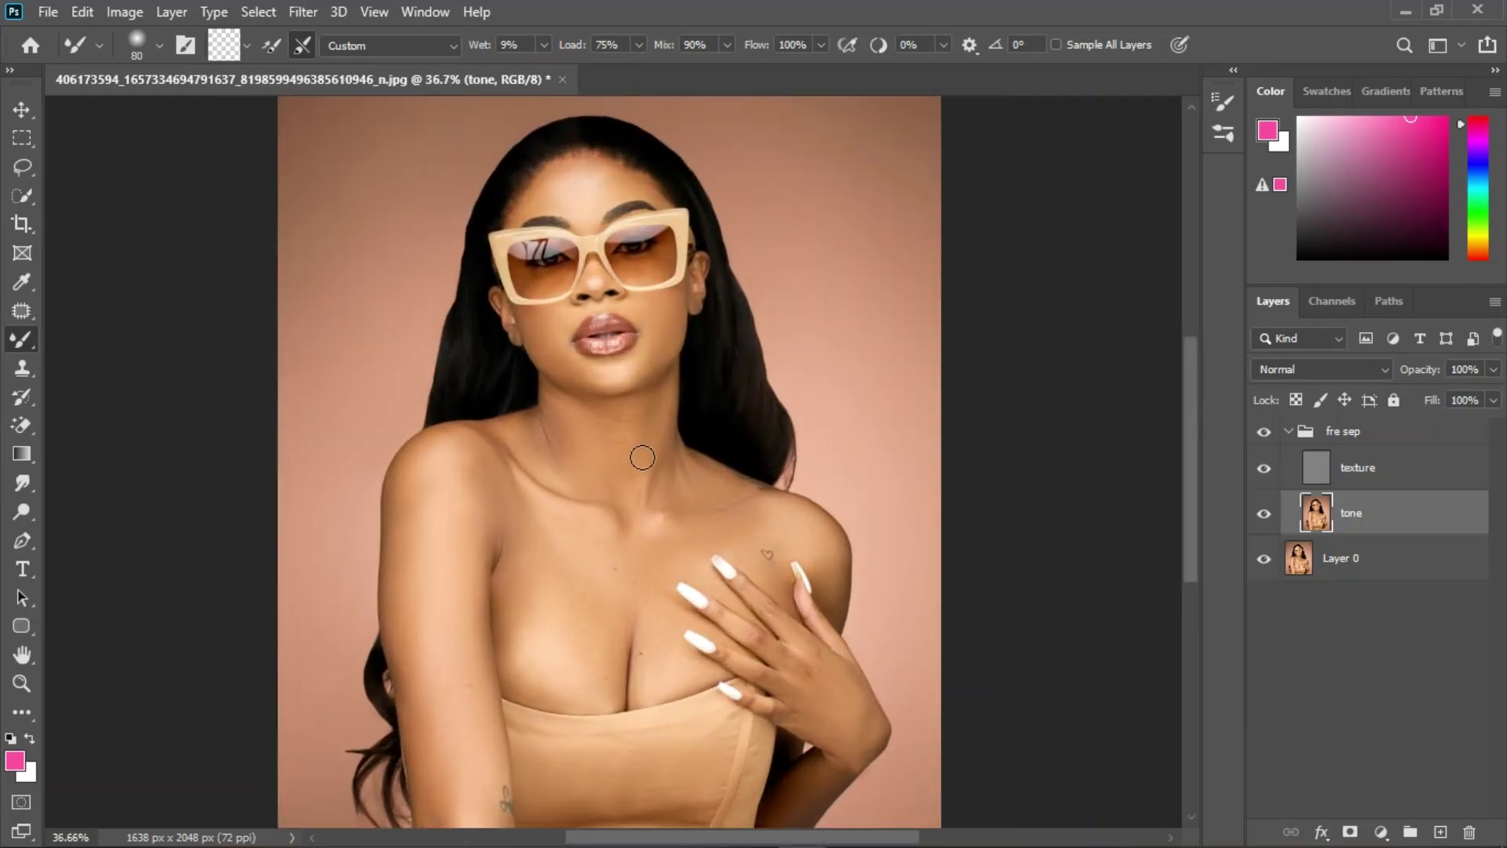
# Step: Toggle the fre sep group off and on to compare, then select the texture layer
pyautogui.click(1264, 433)
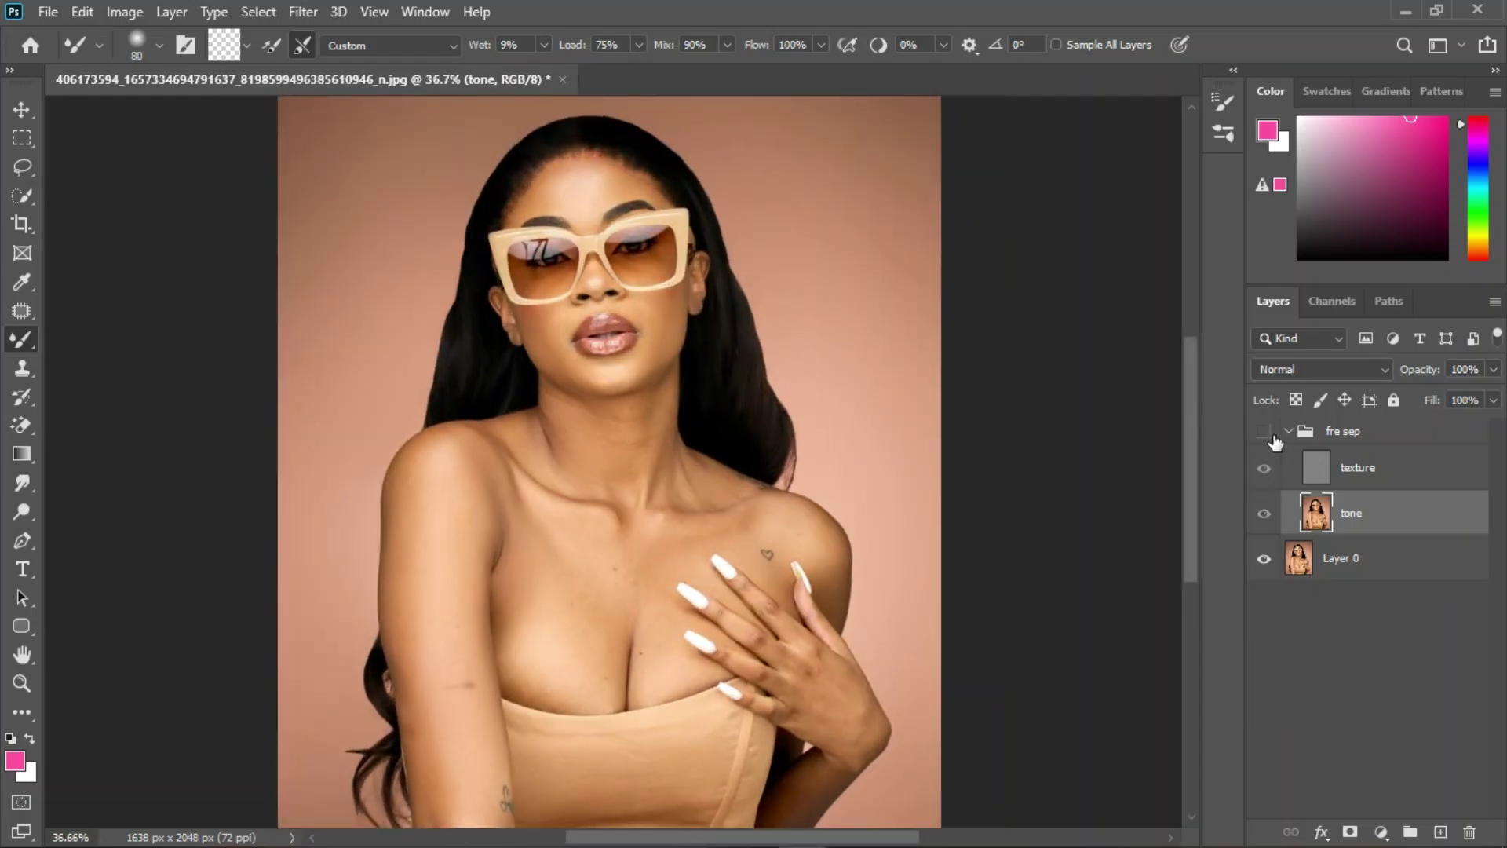
pyautogui.click(1264, 432)
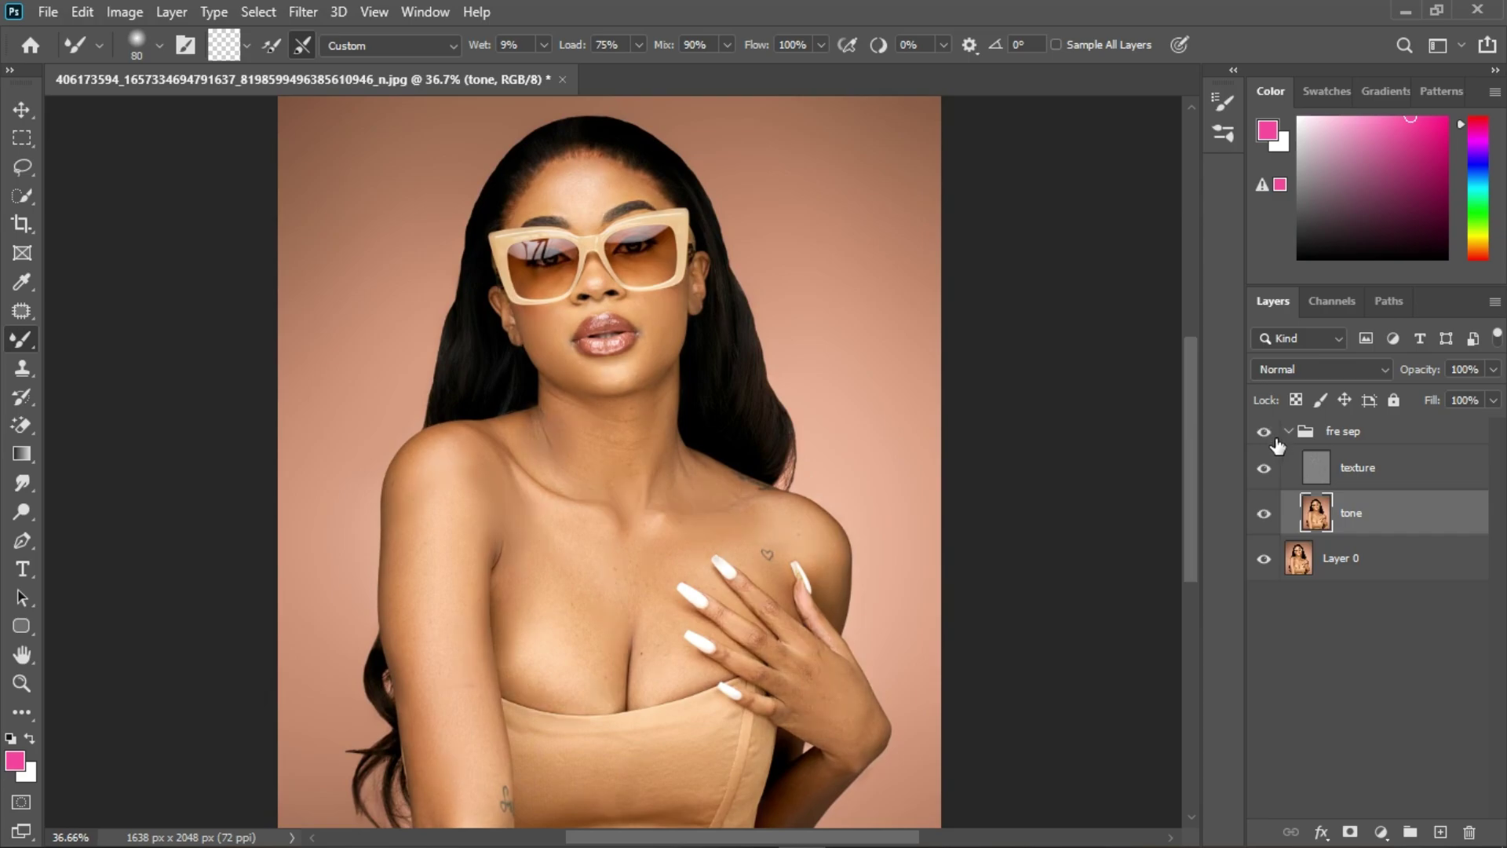
pyautogui.click(1355, 479)
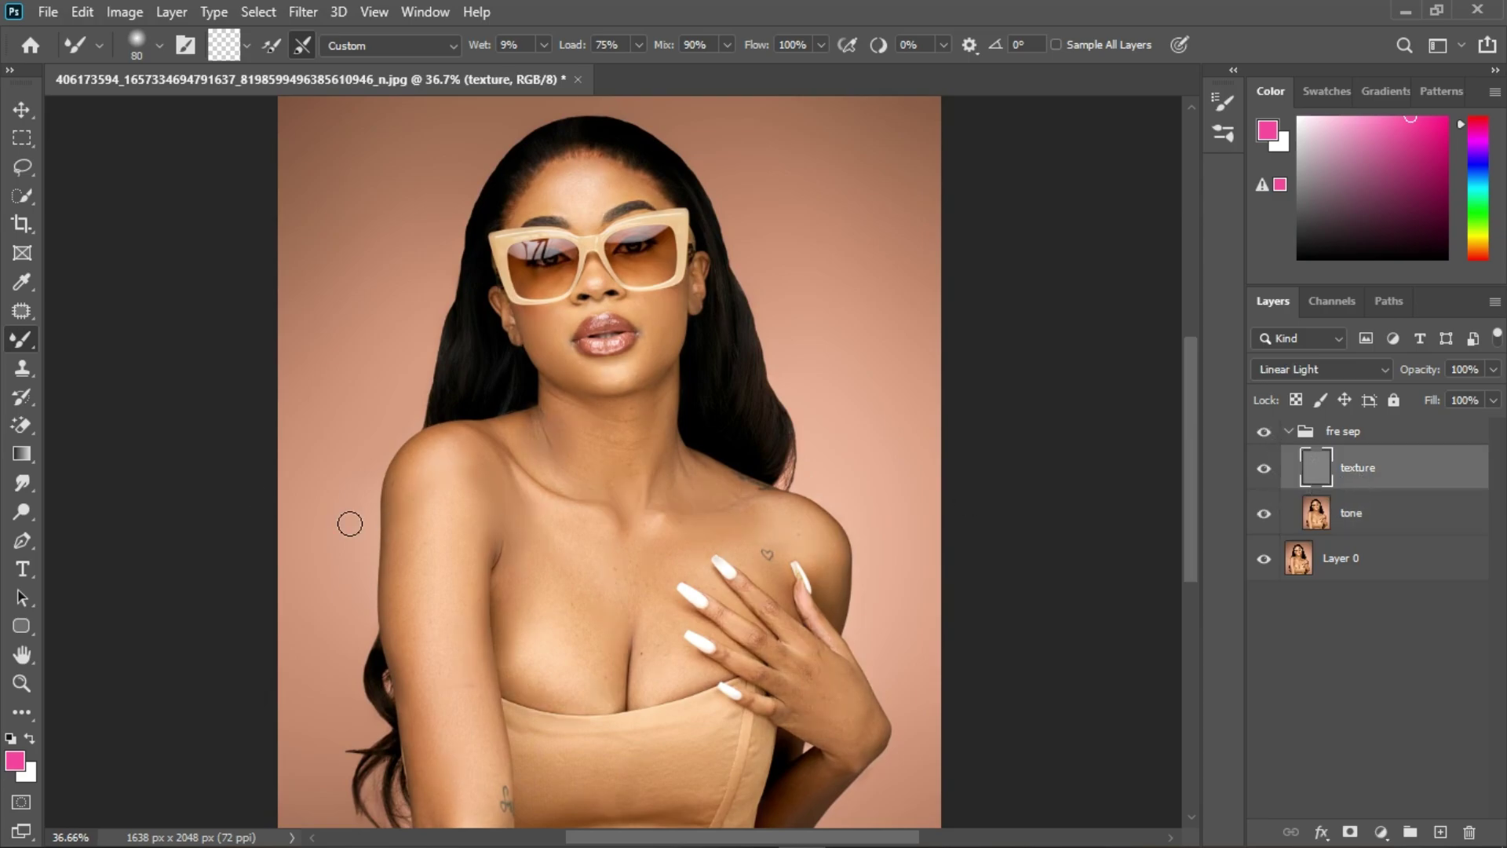
# Step: With the Clone Stamp, sample clean skin near the chin and compare the dab via undo/redo
pyautogui.click(22, 367)
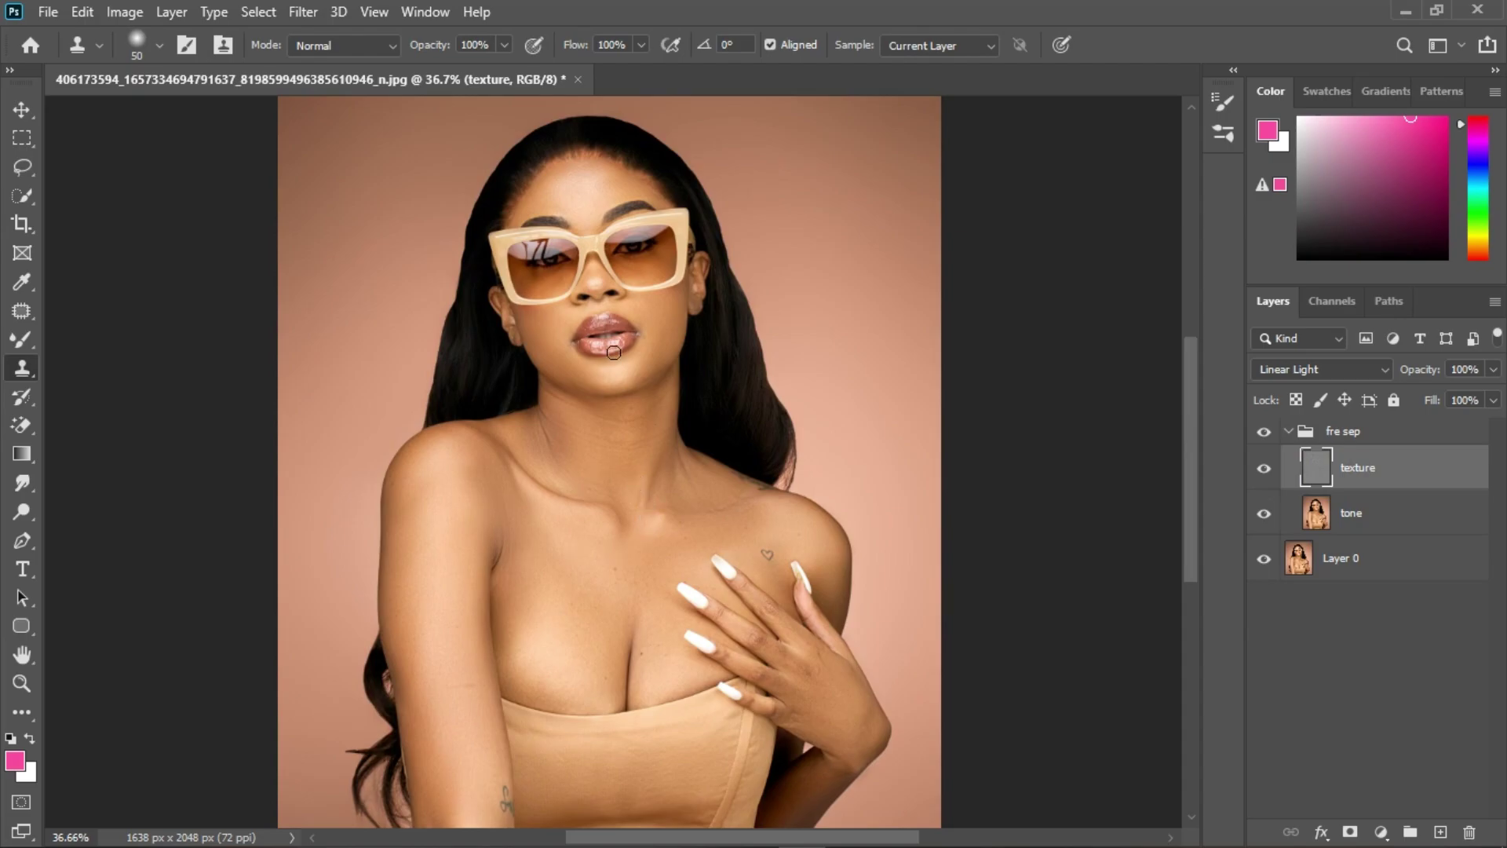
pyautogui.scroll(4, 582, 191)
pyautogui.scroll(2, 706, 620)
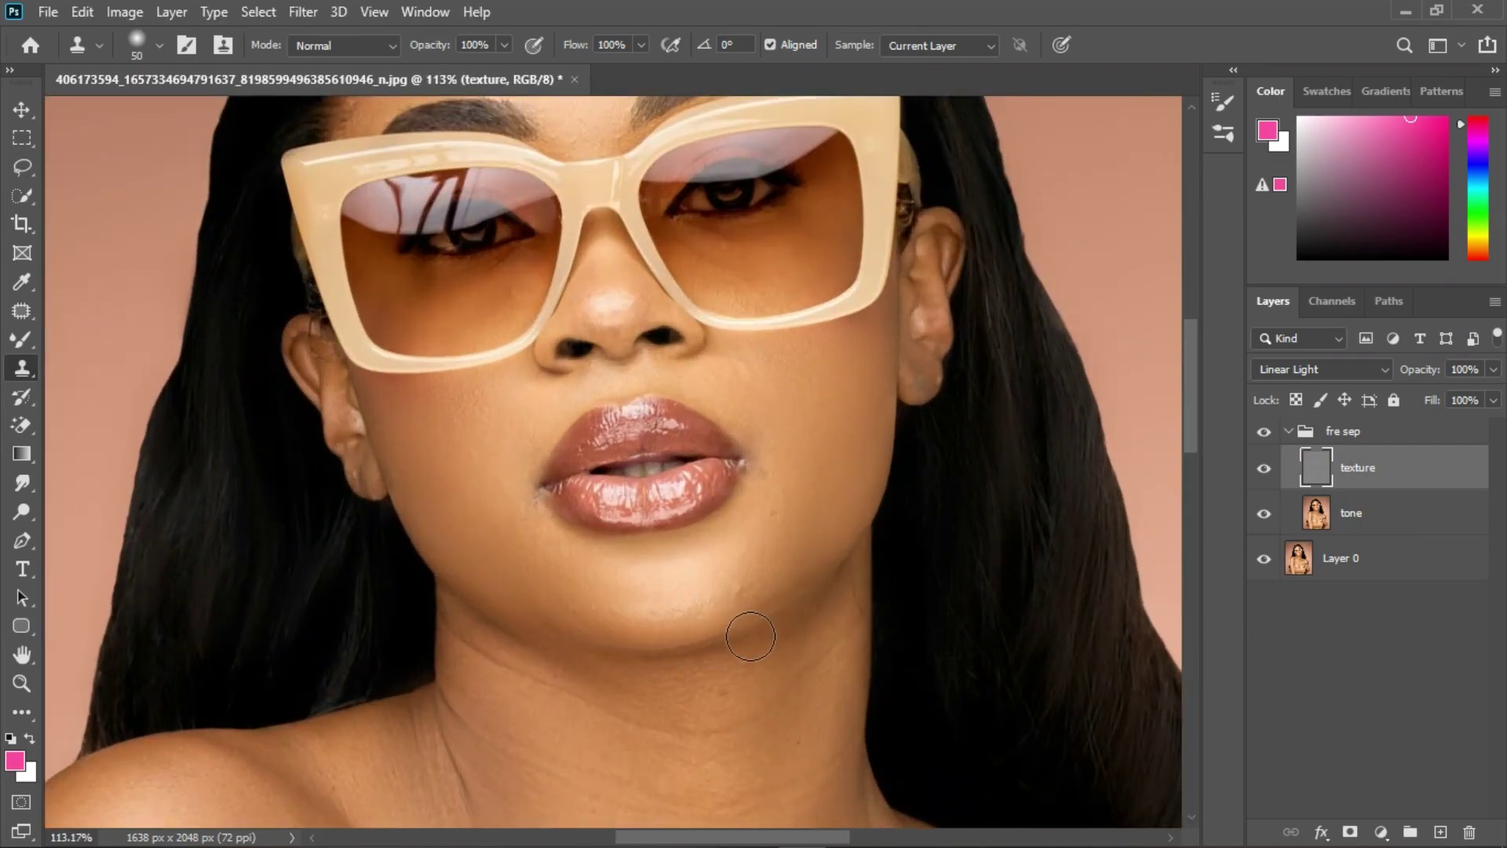
pyautogui.scroll(1, 750, 635)
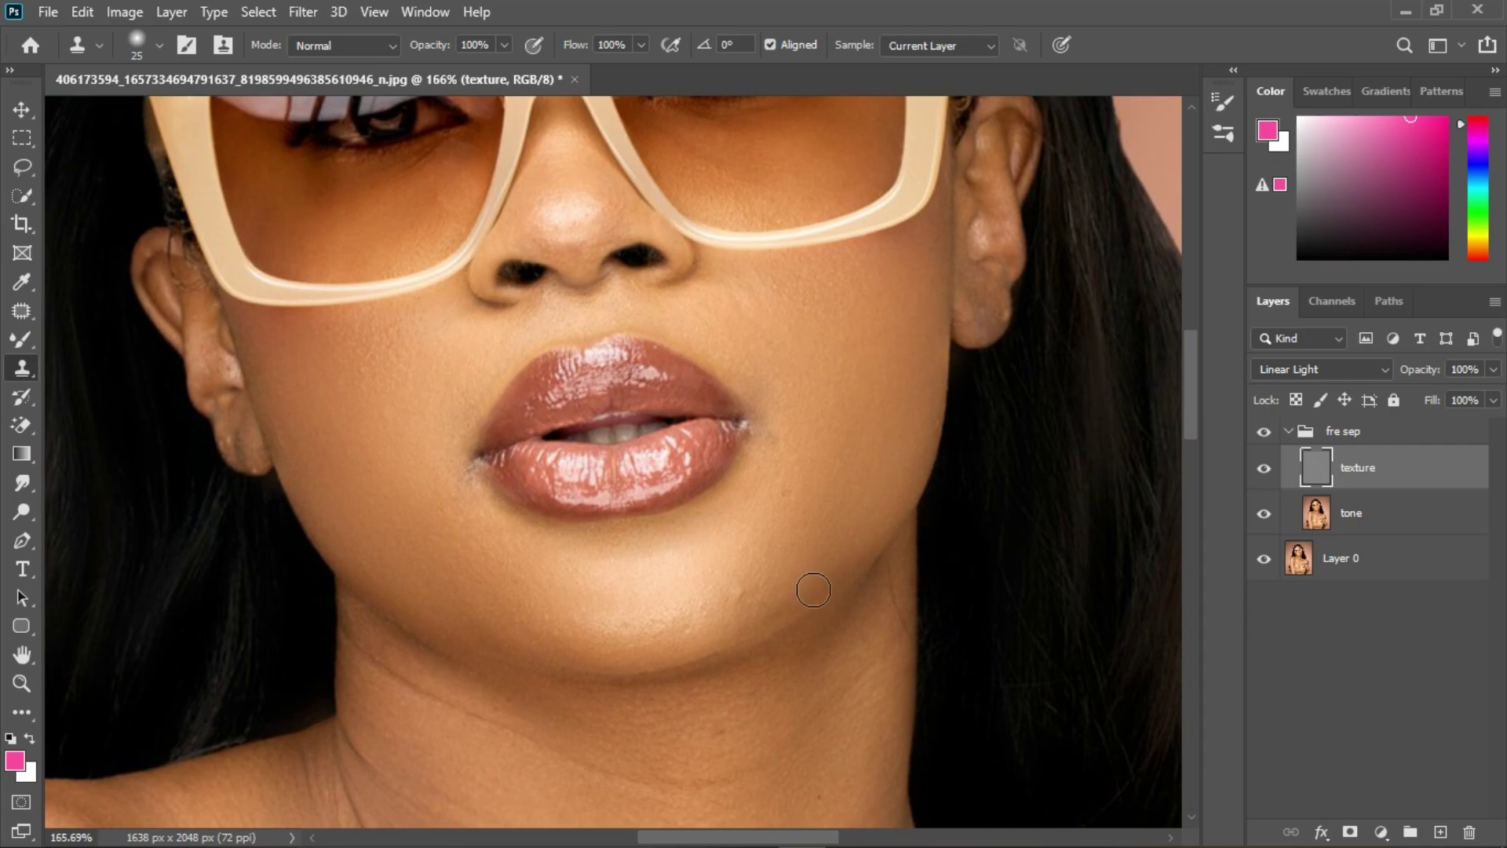
pyautogui.scroll(1, 813, 590)
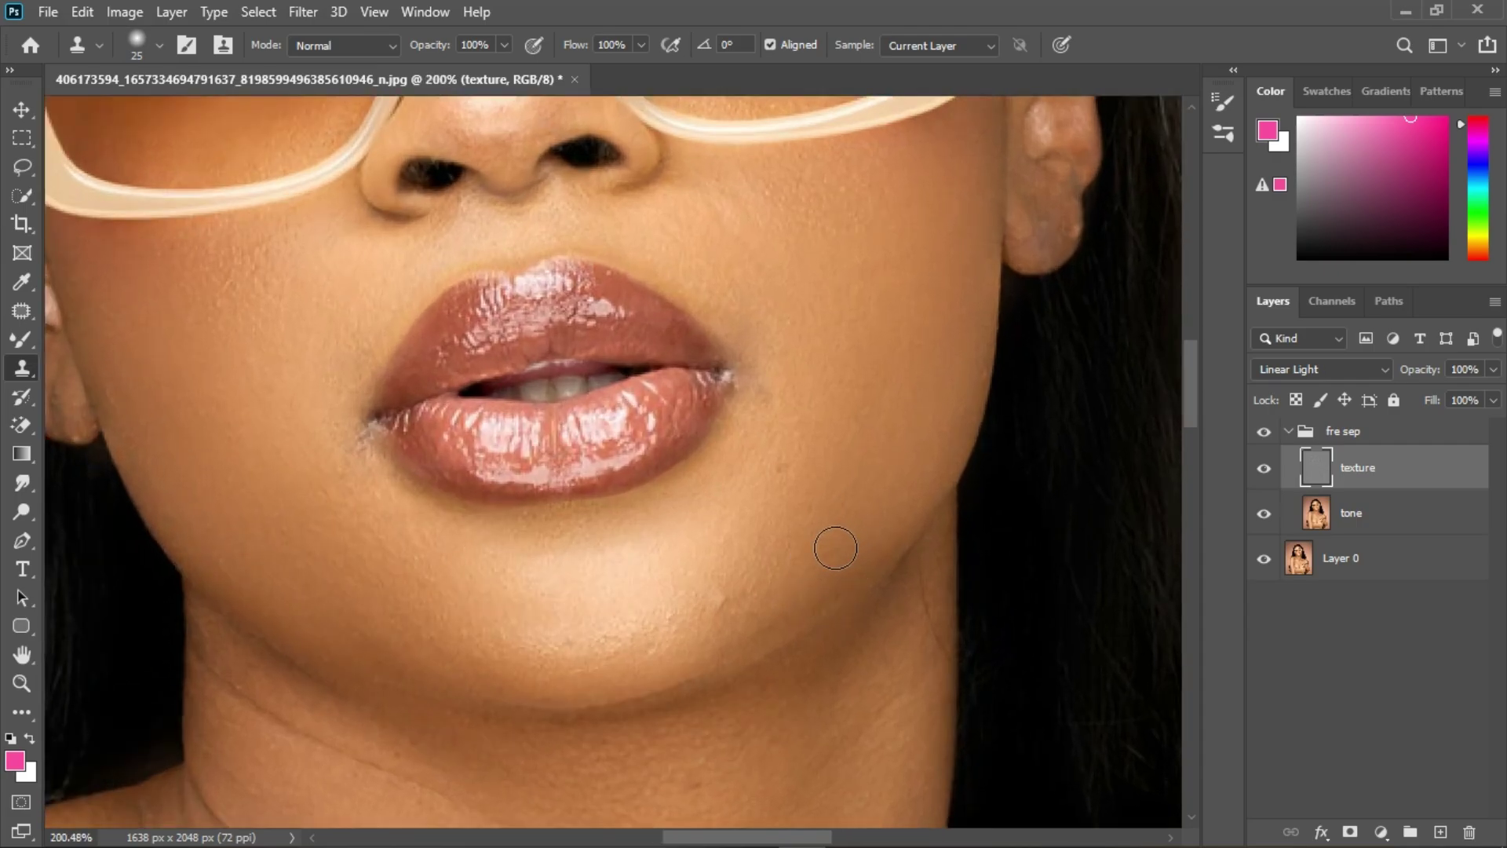
pyautogui.keyDown('alt'); pyautogui.click(761, 582); pyautogui.keyUp('alt')
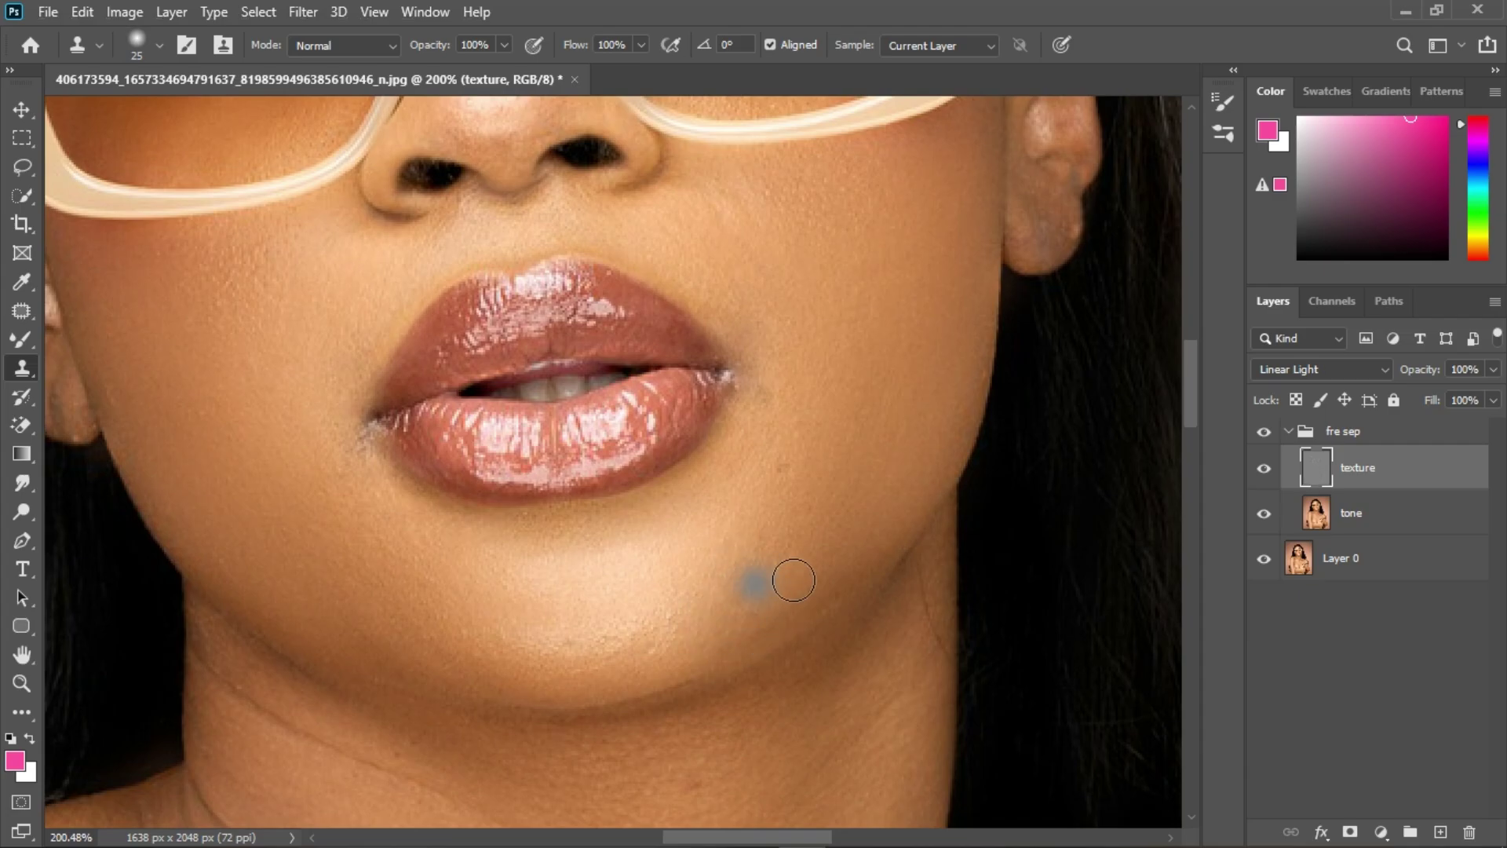
pyautogui.hotkey('ctrl', 'z')
pyautogui.hotkey('ctrl', 'alt', 'z')
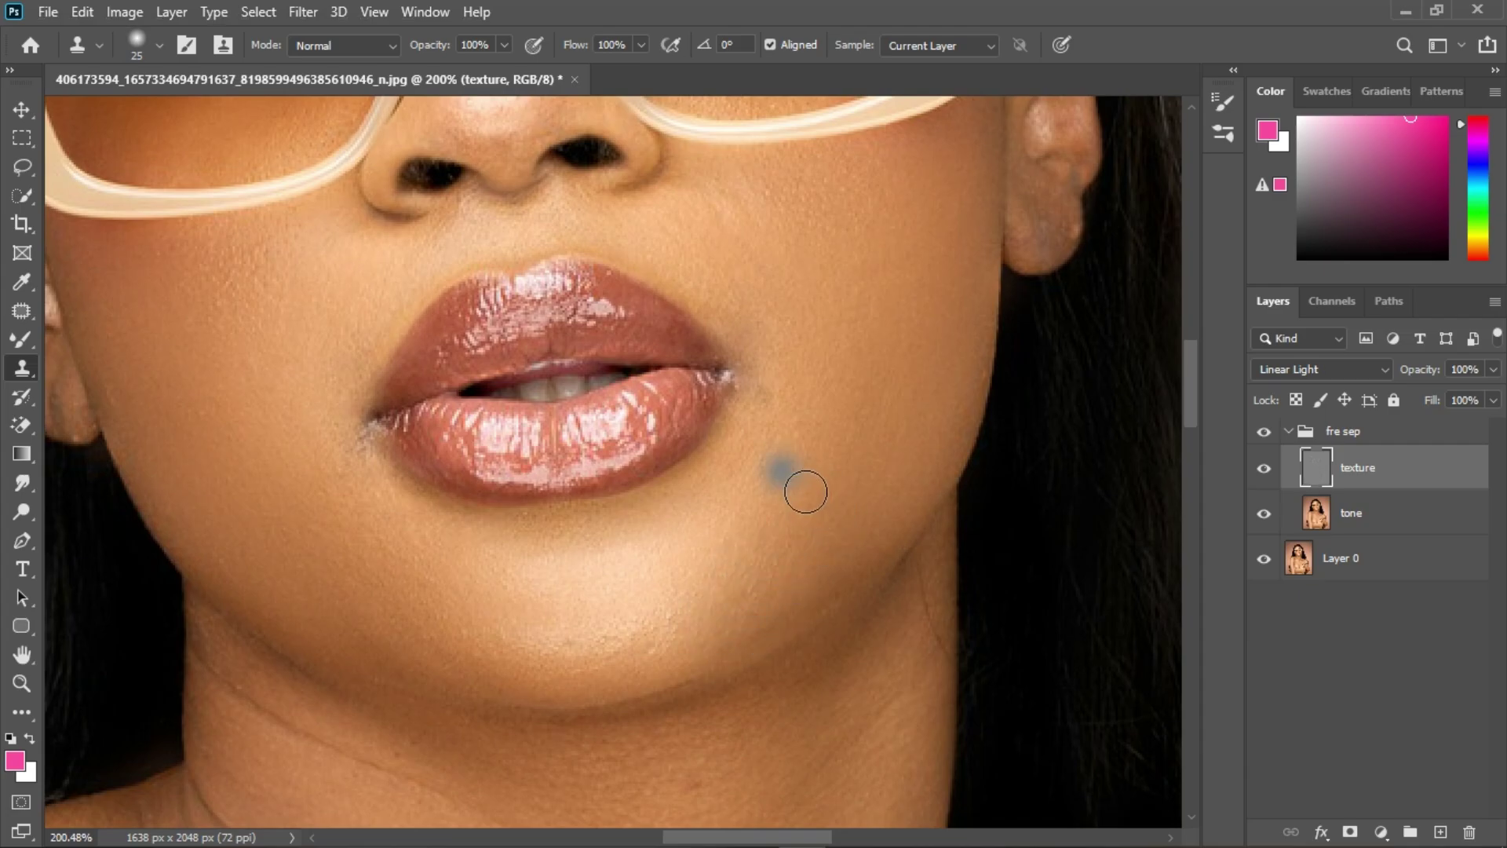
pyautogui.hotkey('ctrl', 'alt', 'z')
pyautogui.hotkey('ctrl', 'alt', 'z')
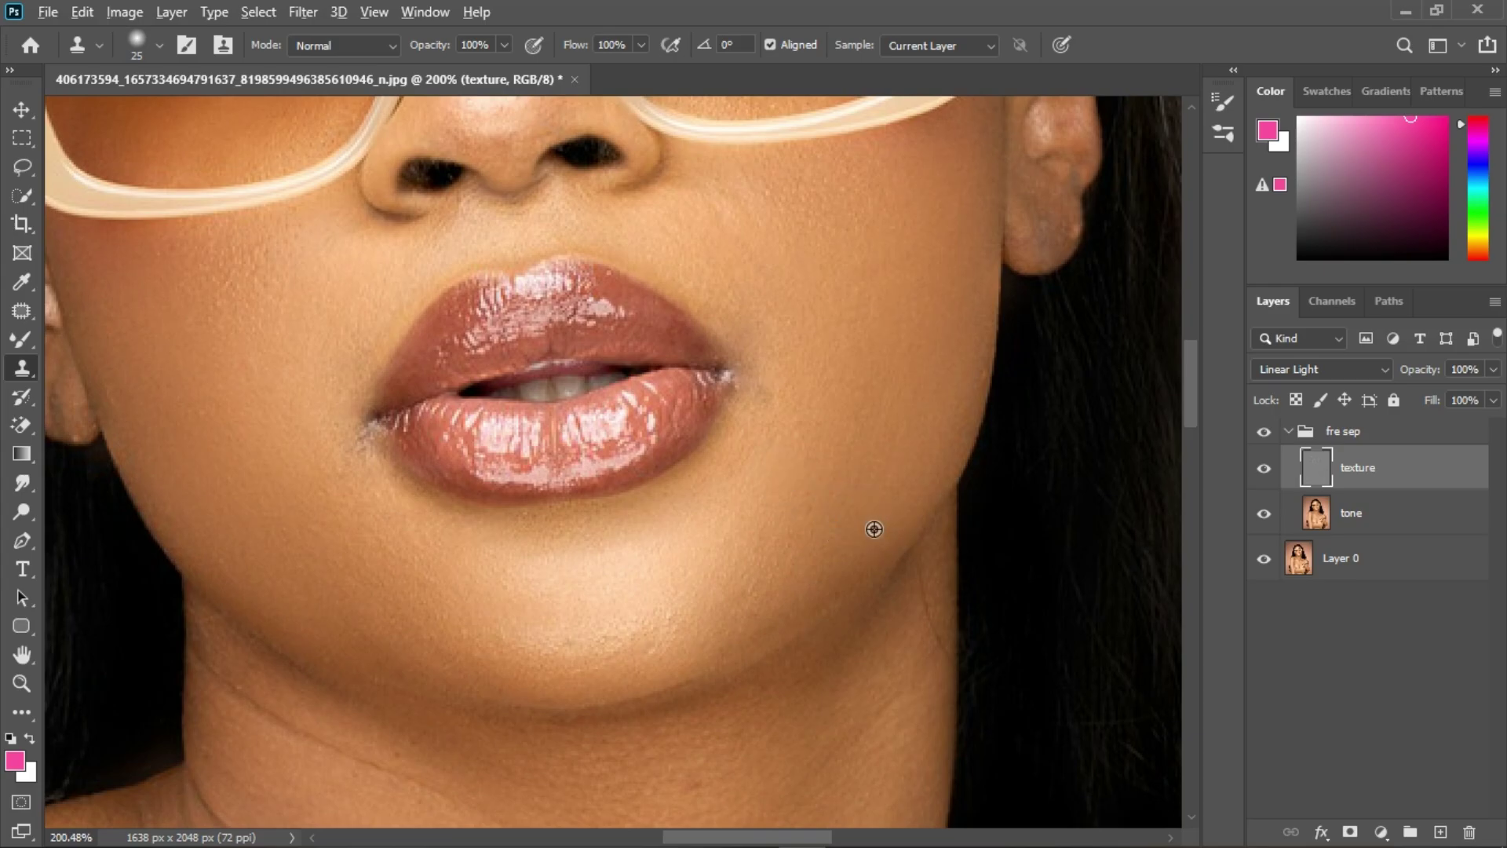
# Step: Sample clean cheek skin, turn off Aligned, and clone over the collarbone blemish
pyautogui.click(787, 415)
pyautogui.click(868, 397)
pyautogui.scroll(-5, 698, 341)
pyautogui.click(770, 44)
pyautogui.scroll(5, 589, 118)
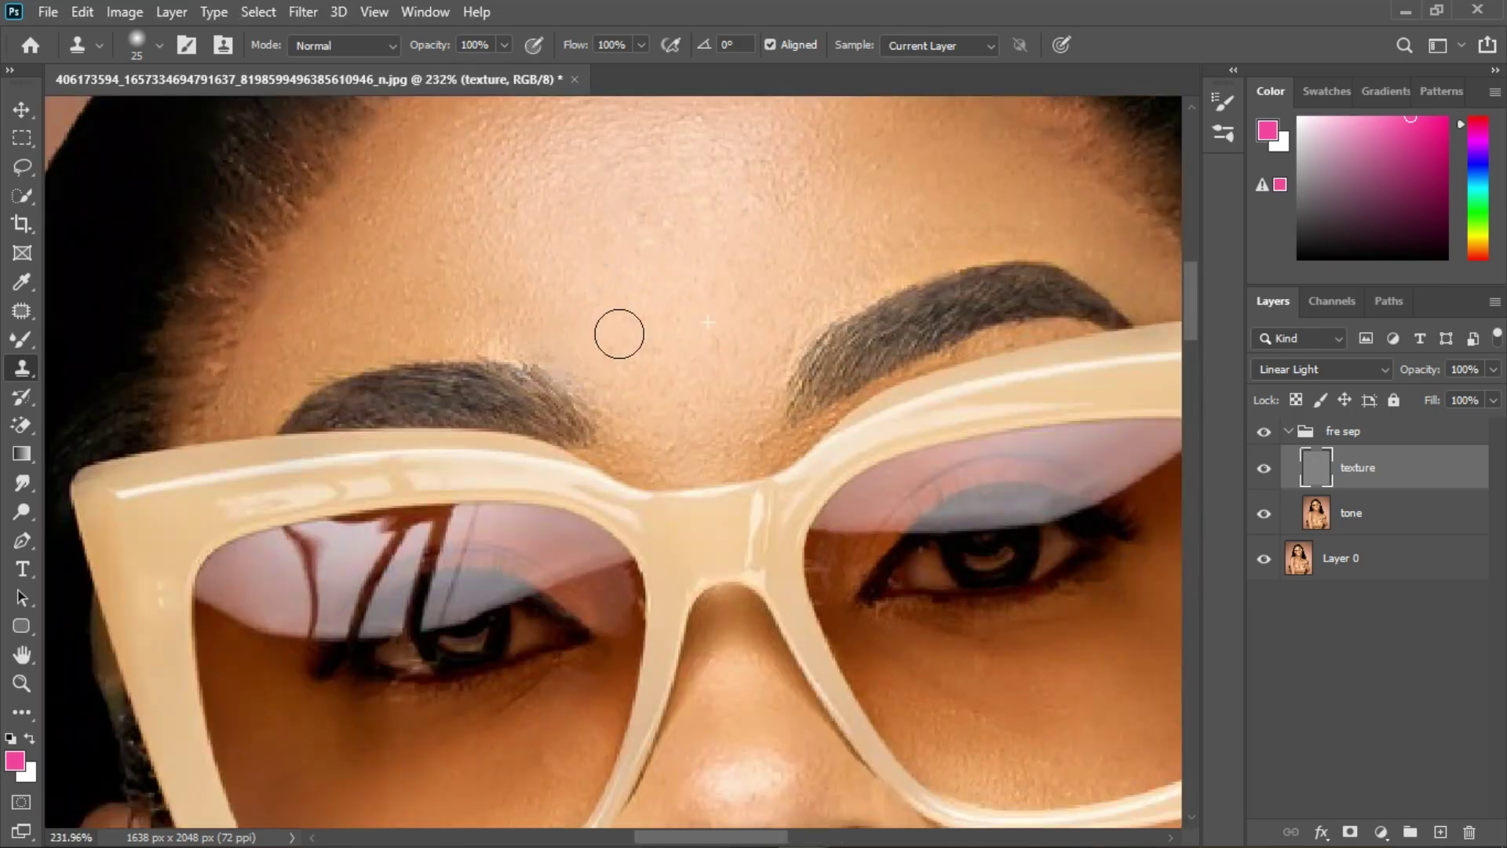
pyautogui.scroll(-5, 737, 347)
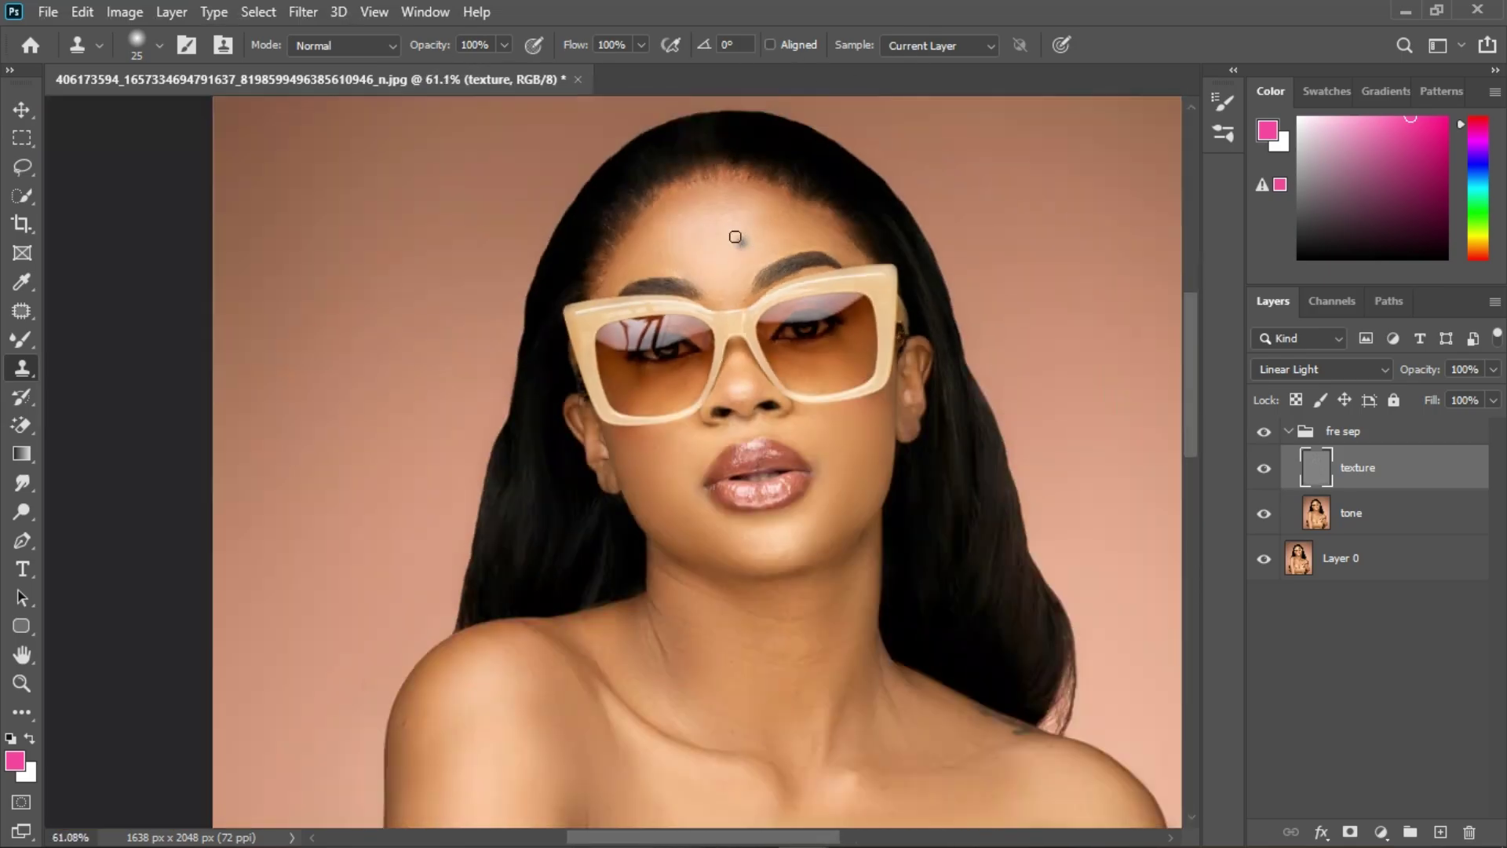
pyautogui.scroll(3, 578, 526)
pyautogui.scroll(-5, 480, 482)
pyautogui.scroll(4, 683, 656)
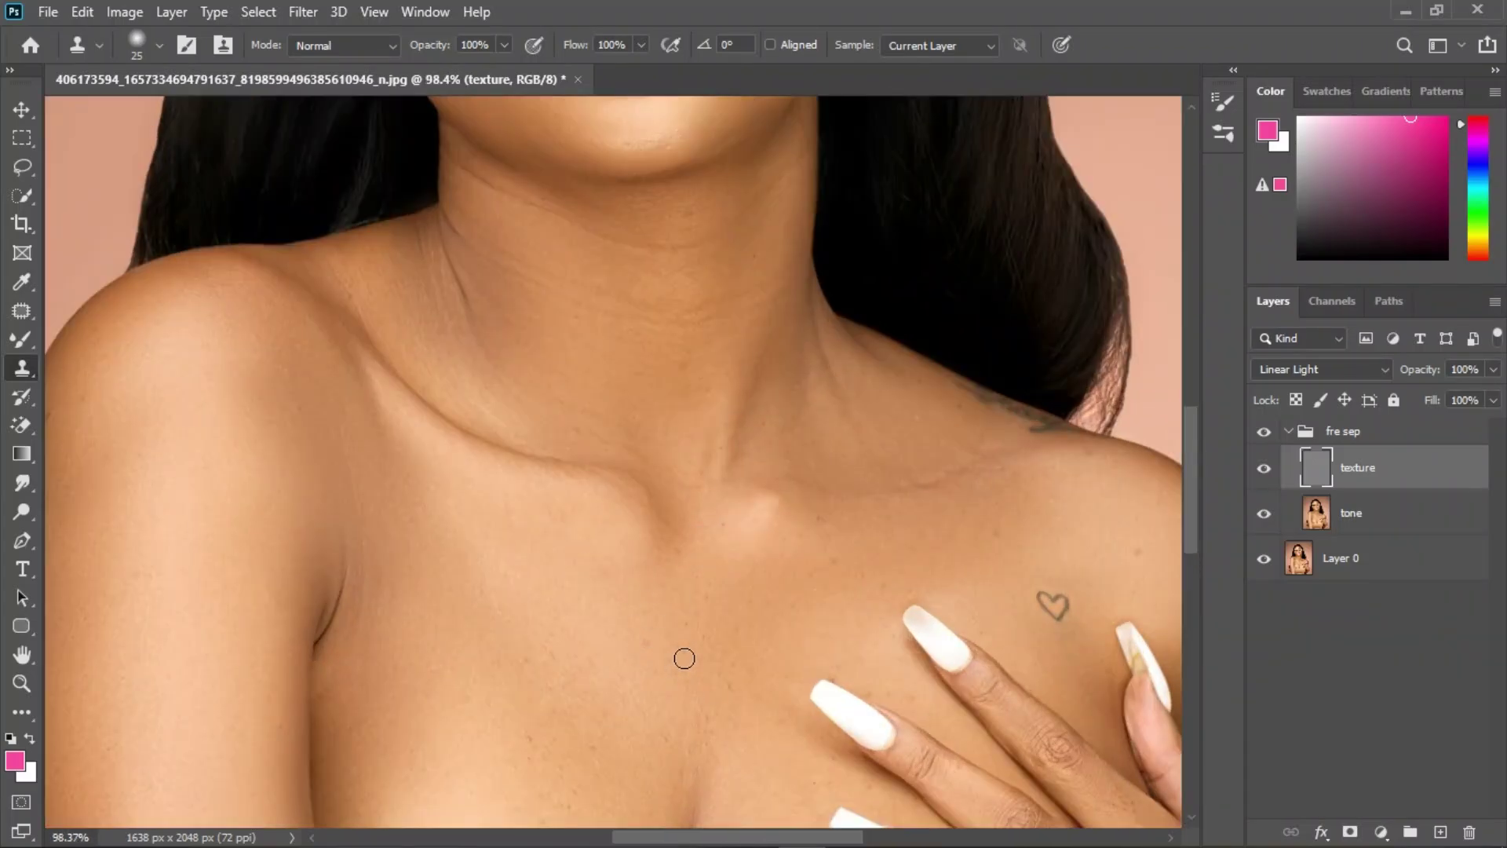
pyautogui.scroll(2, 1046, 458)
pyautogui.click(857, 345)
pyautogui.scroll(-5, 609, 625)
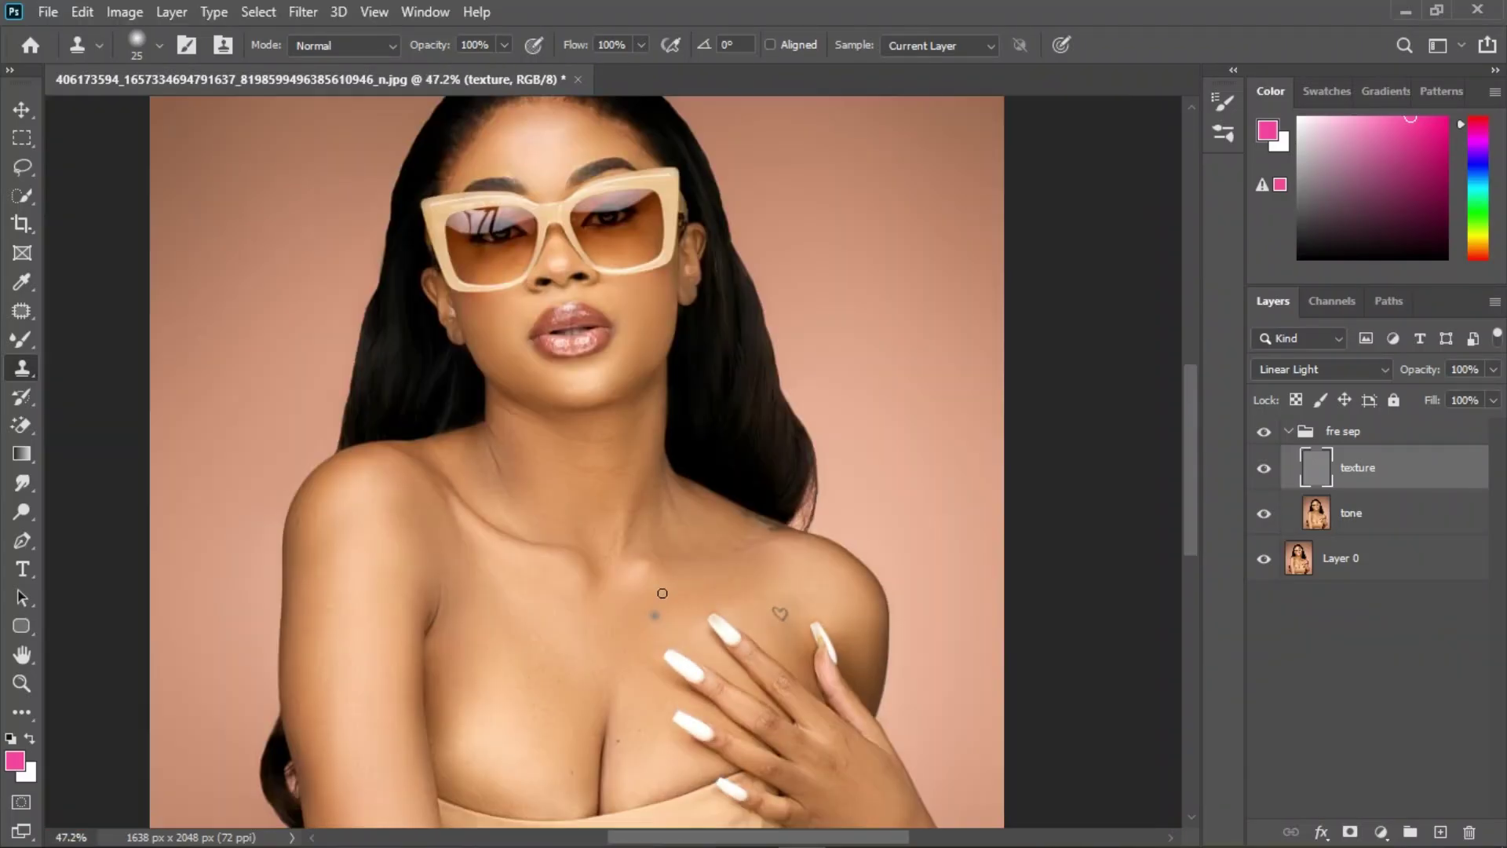
pyautogui.scroll(1, 602, 336)
pyautogui.scroll(-1, 602, 336)
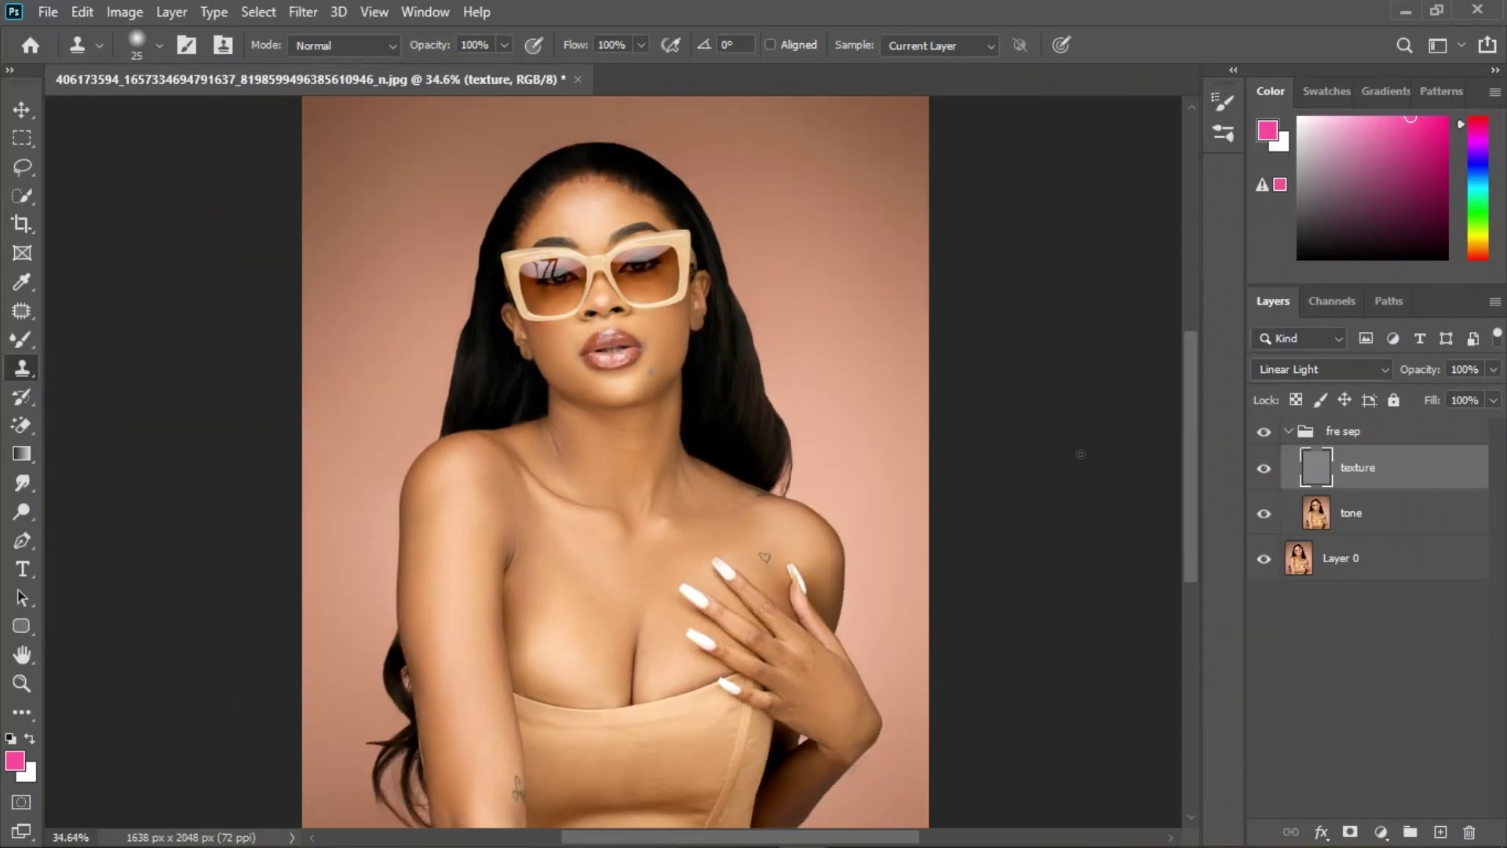
# Step: Hide and reshow the fre sep group for a before/after view, then select the tone layer
pyautogui.click(1265, 433)
pyautogui.click(1263, 432)
pyautogui.click(1393, 531)
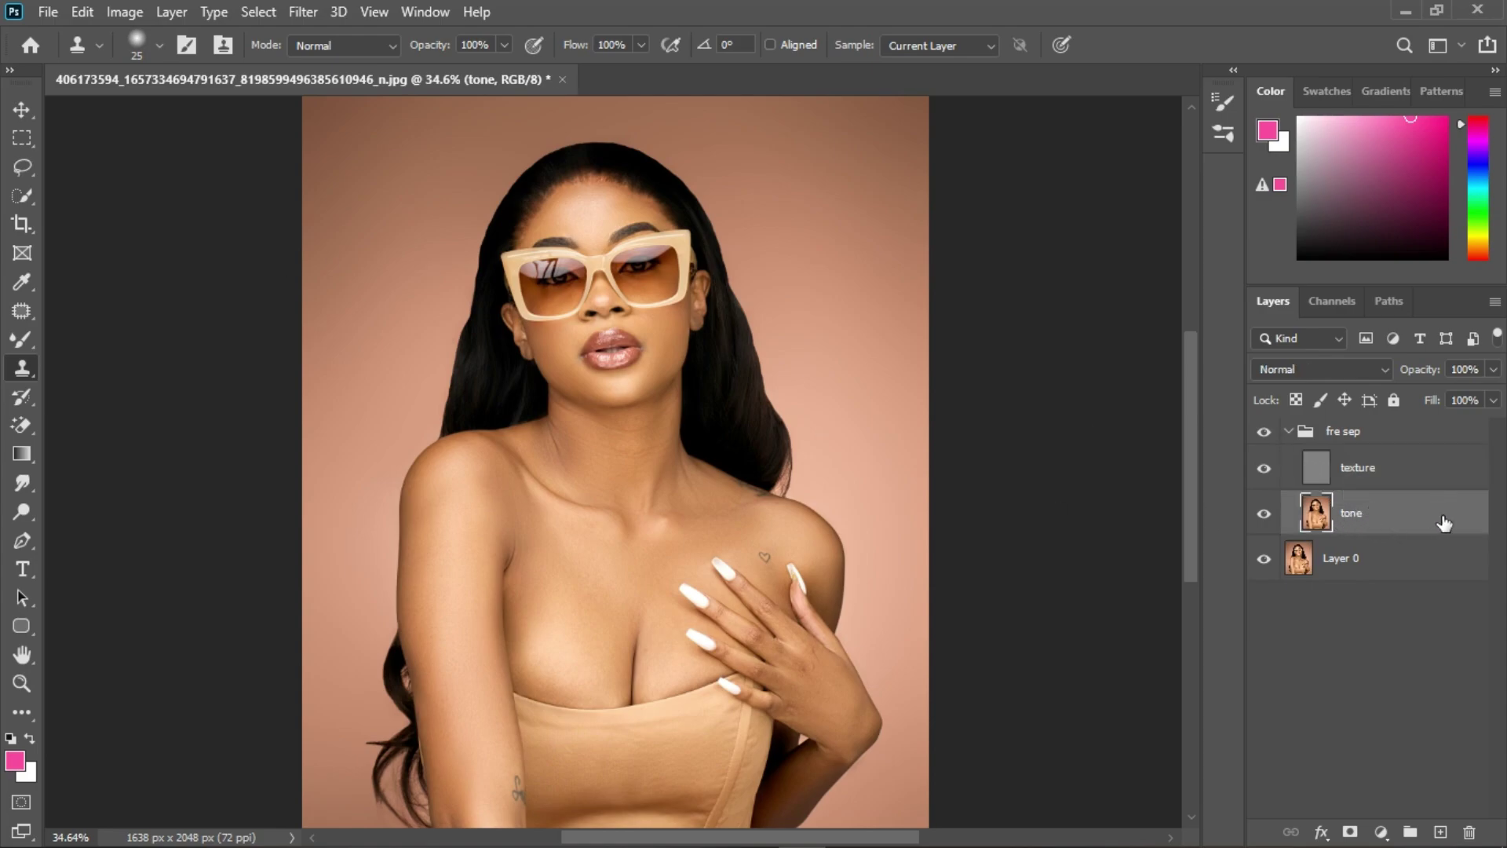
# Step: Lasso a patch of chest skin on the tone layer, apply a 5-pixel Gaussian Blur, and deselect
pyautogui.click(24, 167)
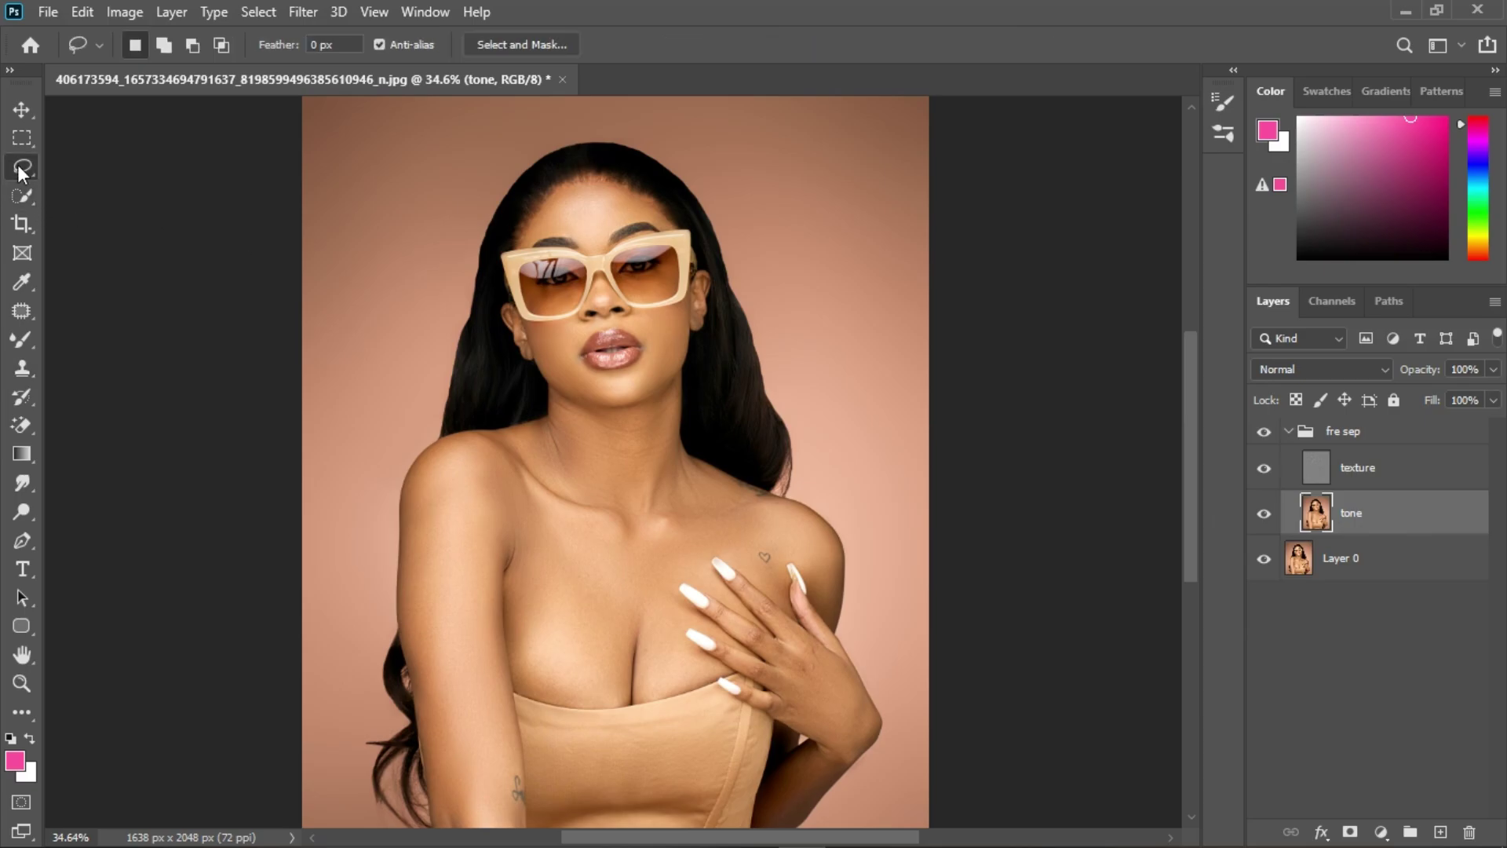
pyautogui.click(146, 249)
pyautogui.scroll(4, 554, 641)
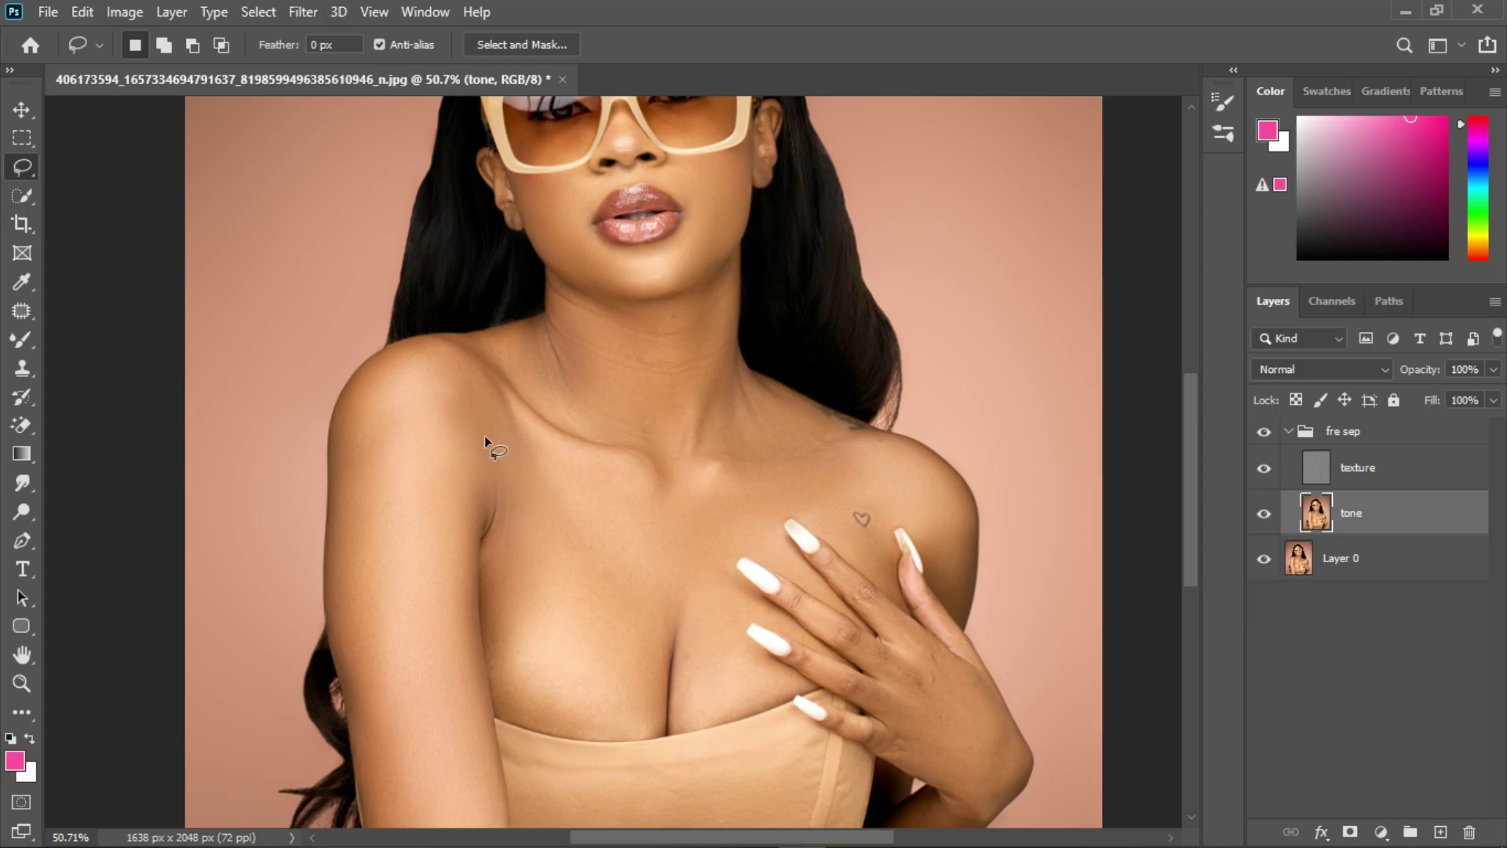
pyautogui.moveTo(484, 432); pyautogui.dragTo(504, 507)
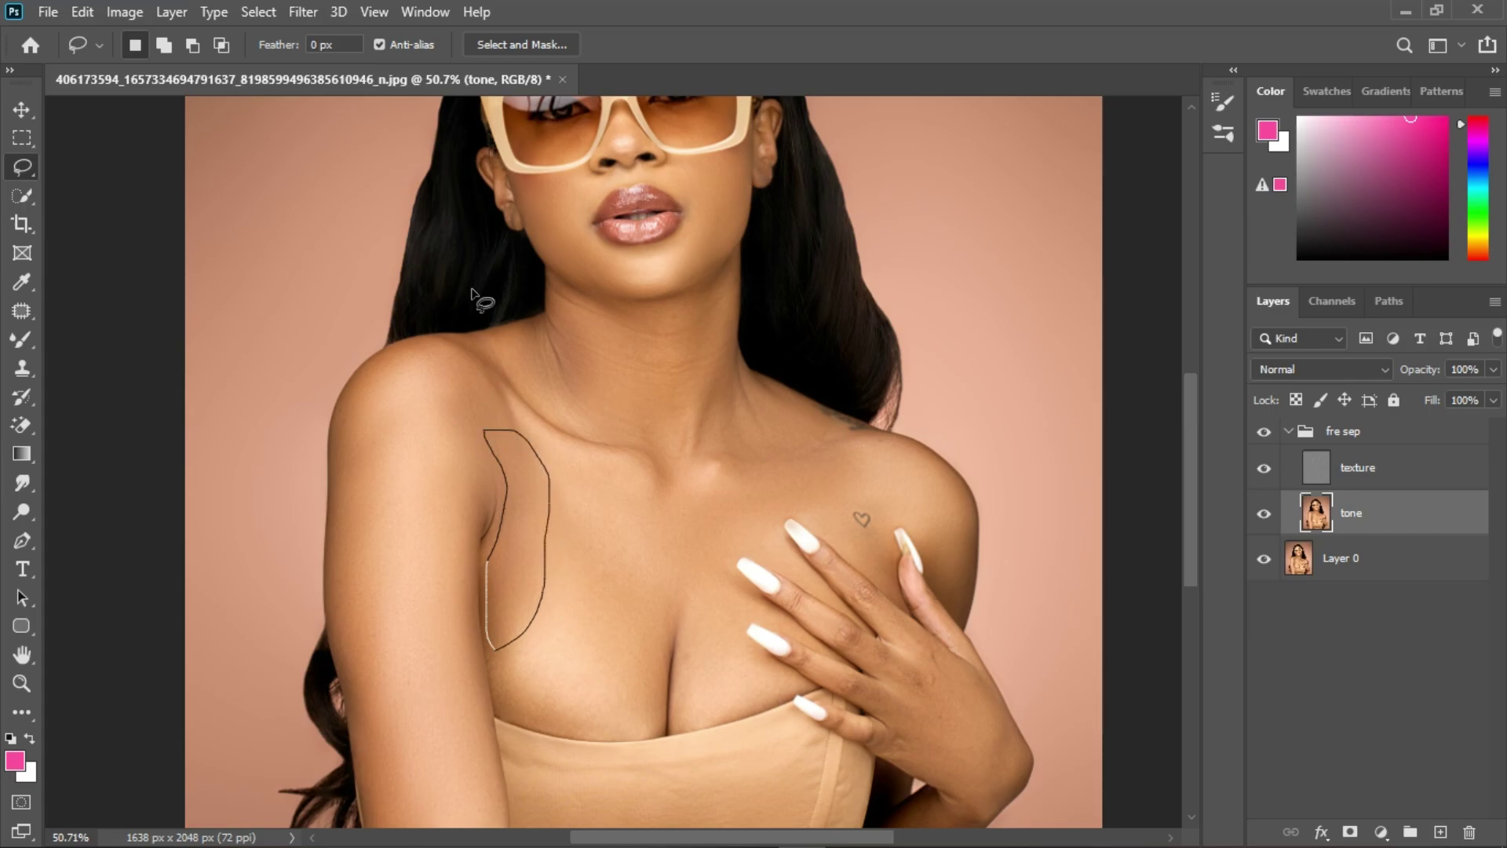
pyautogui.click(300, 13)
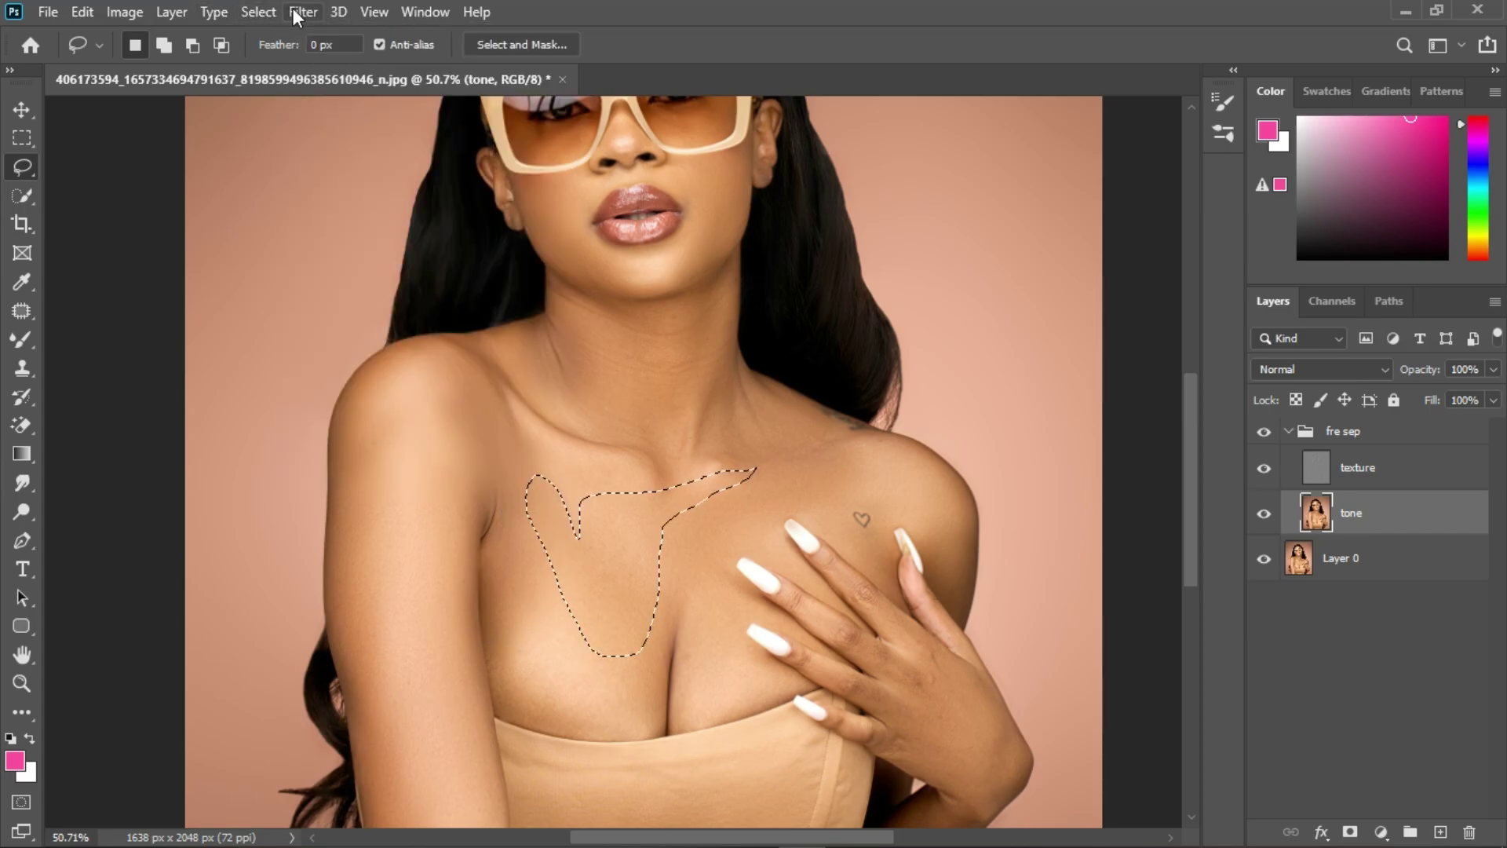
pyautogui.click(298, 13)
pyautogui.moveTo(364, 261)
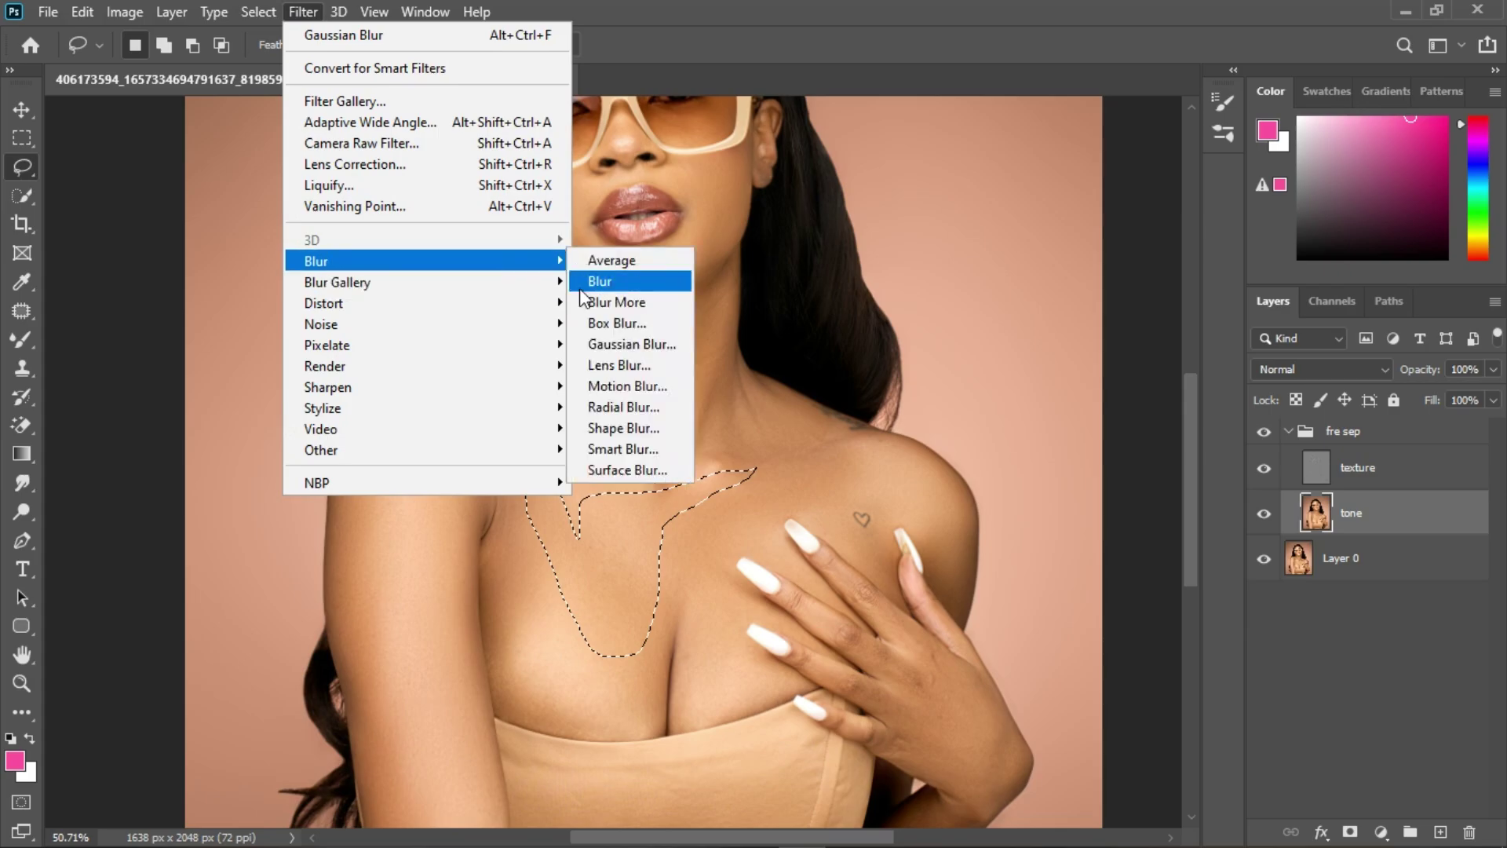
pyautogui.click(609, 346)
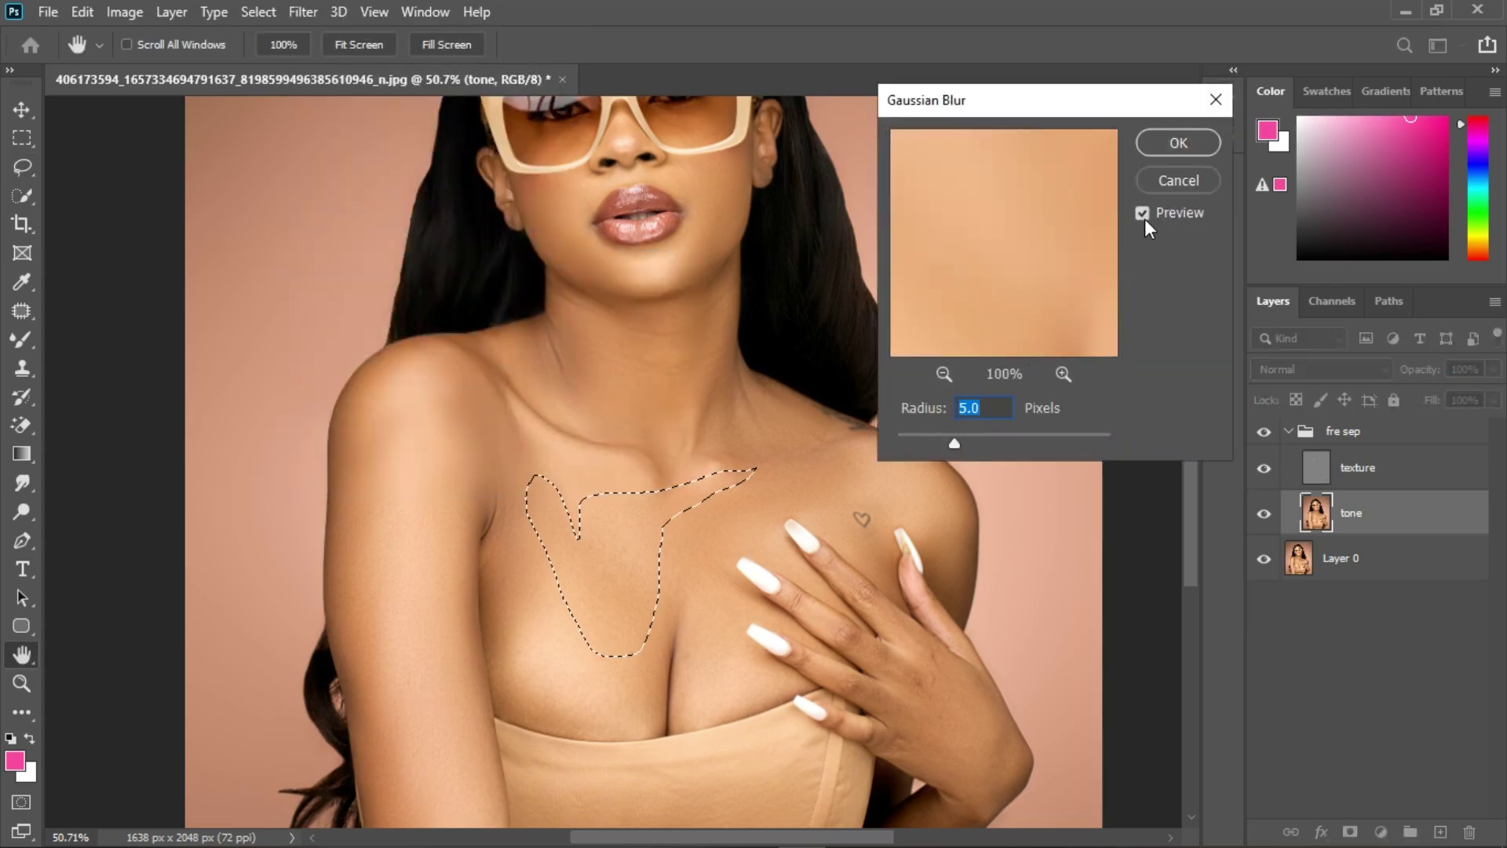
pyautogui.click(1179, 143)
pyautogui.hotkey('ctrl', 'd')
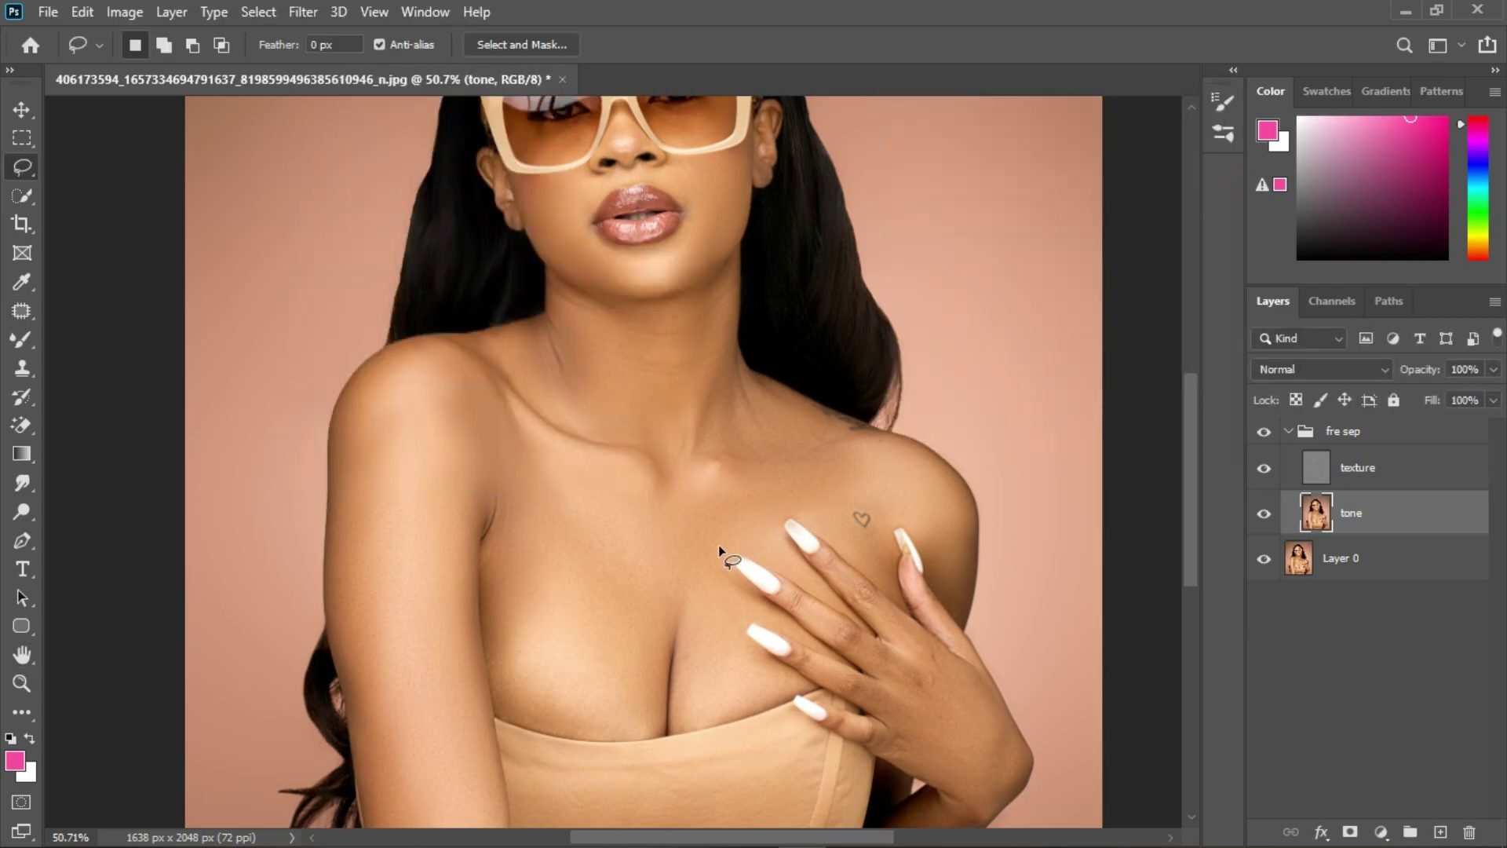
# Step: Lasso the upper chest and apply the same Gaussian Blur, then deselect
pyautogui.moveTo(684, 549)
pyautogui.mouseDown()
pyautogui.moveTo(751, 613)
pyautogui.moveTo(776, 524)
pyautogui.moveTo(559, 428)
pyautogui.moveTo(671, 493)
pyautogui.moveTo(530, 347)
pyautogui.mouseUp()
pyautogui.click(632, 347)
pyautogui.press('Return')
pyautogui.click(303, 11)
pyautogui.click(632, 347)
pyautogui.press('Return')
pyautogui.hotkey('ctrl', 'd')
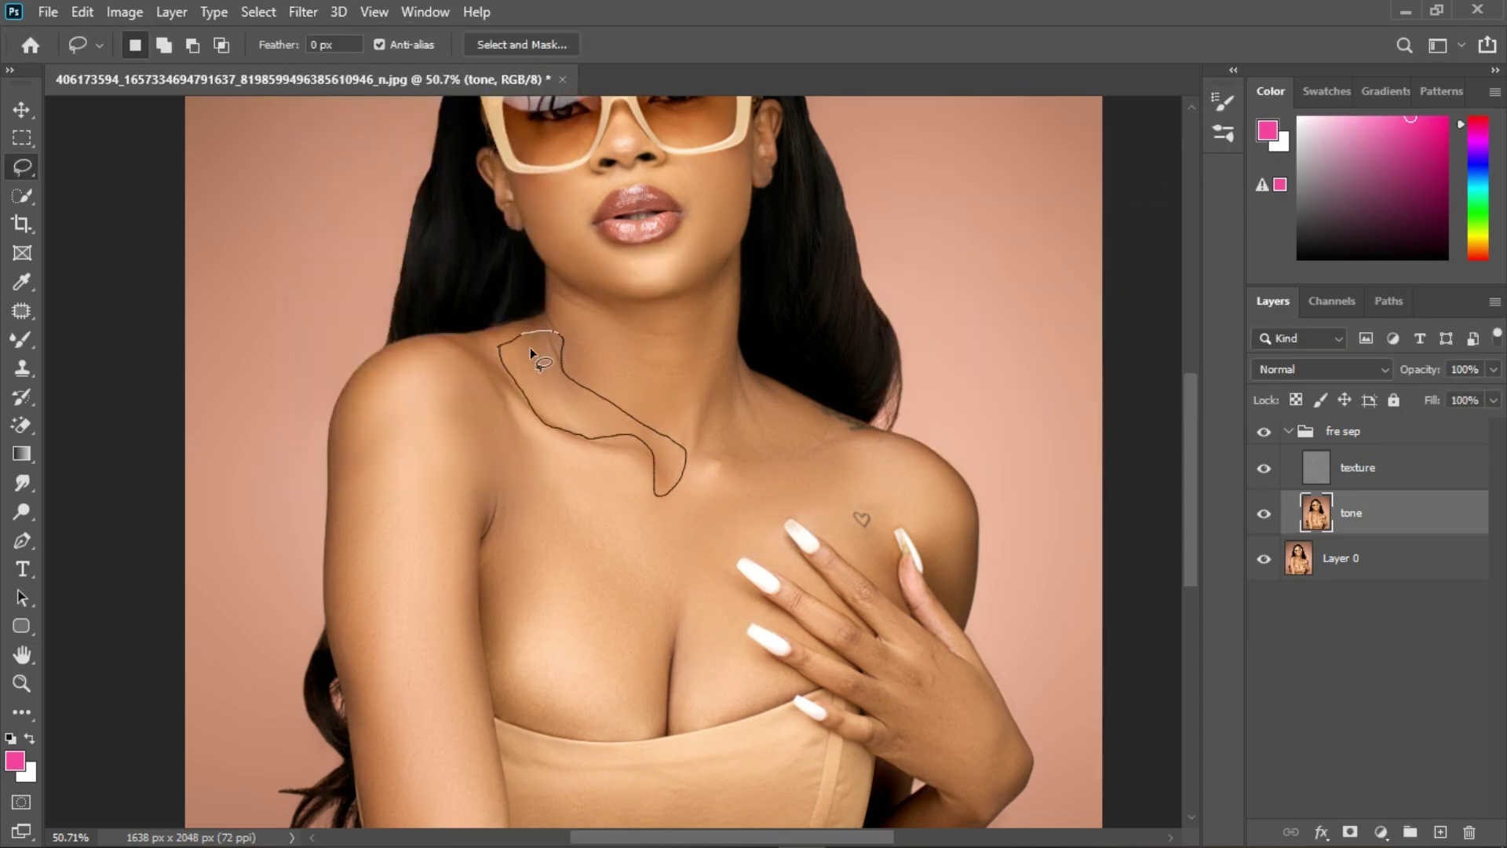
# Step: Select the cheek and chin skin and apply Gaussian Blur to smooth them
pyautogui.scroll(2, 647, 306)
pyautogui.click(303, 12)
pyautogui.click(632, 352)
pyautogui.press('Return')
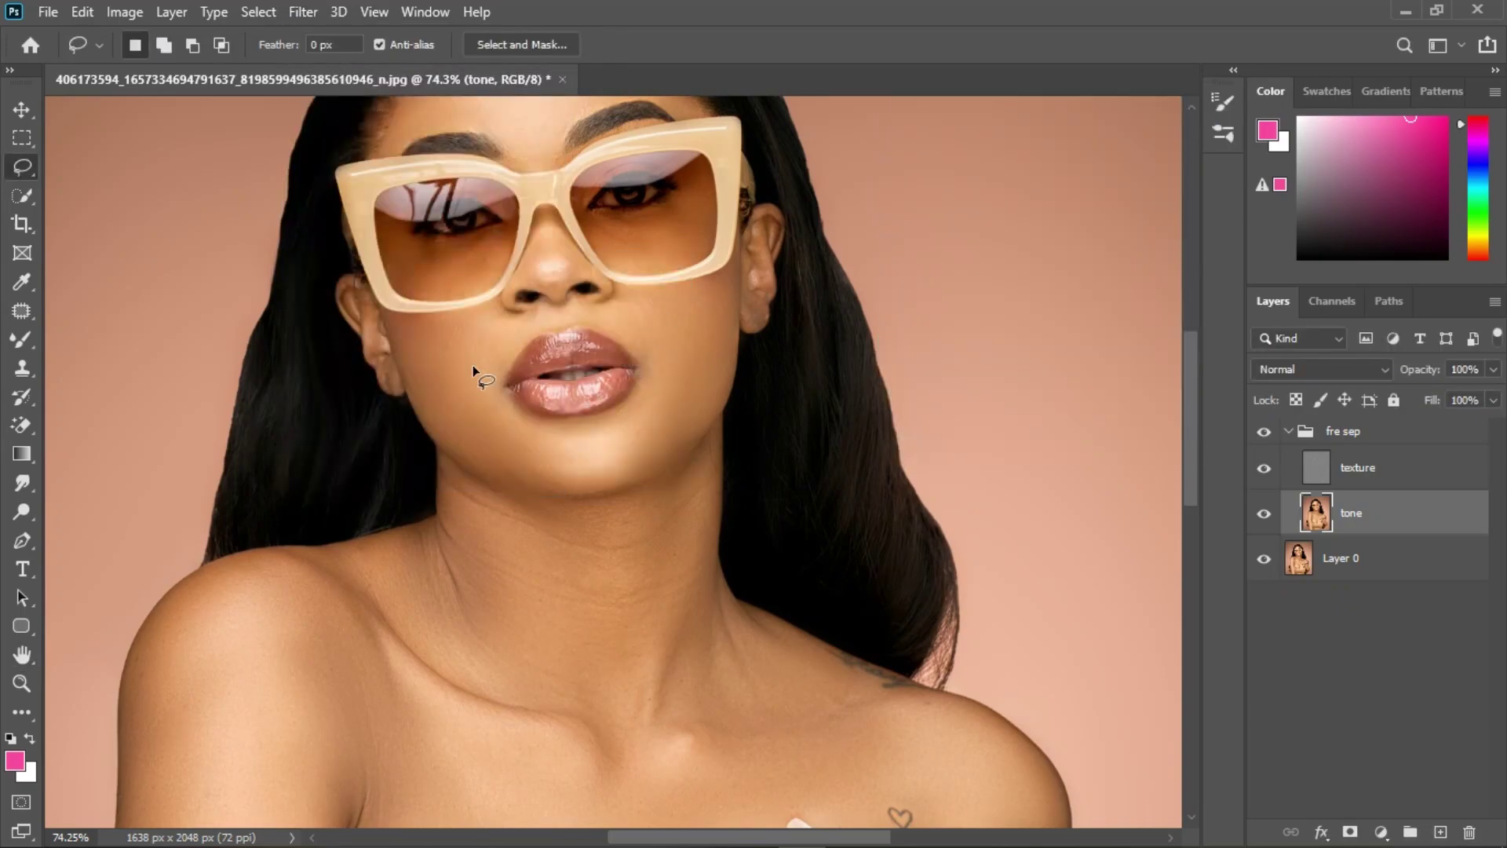
pyautogui.moveTo(412, 392)
pyautogui.mouseDown()
pyautogui.moveTo(554, 463)
pyautogui.moveTo(412, 396)
pyautogui.moveTo(629, 421)
pyautogui.moveTo(580, 471)
pyautogui.mouseUp()
pyautogui.click(302, 11)
pyautogui.click(633, 351)
pyautogui.press('Return')
pyautogui.click(303, 11)
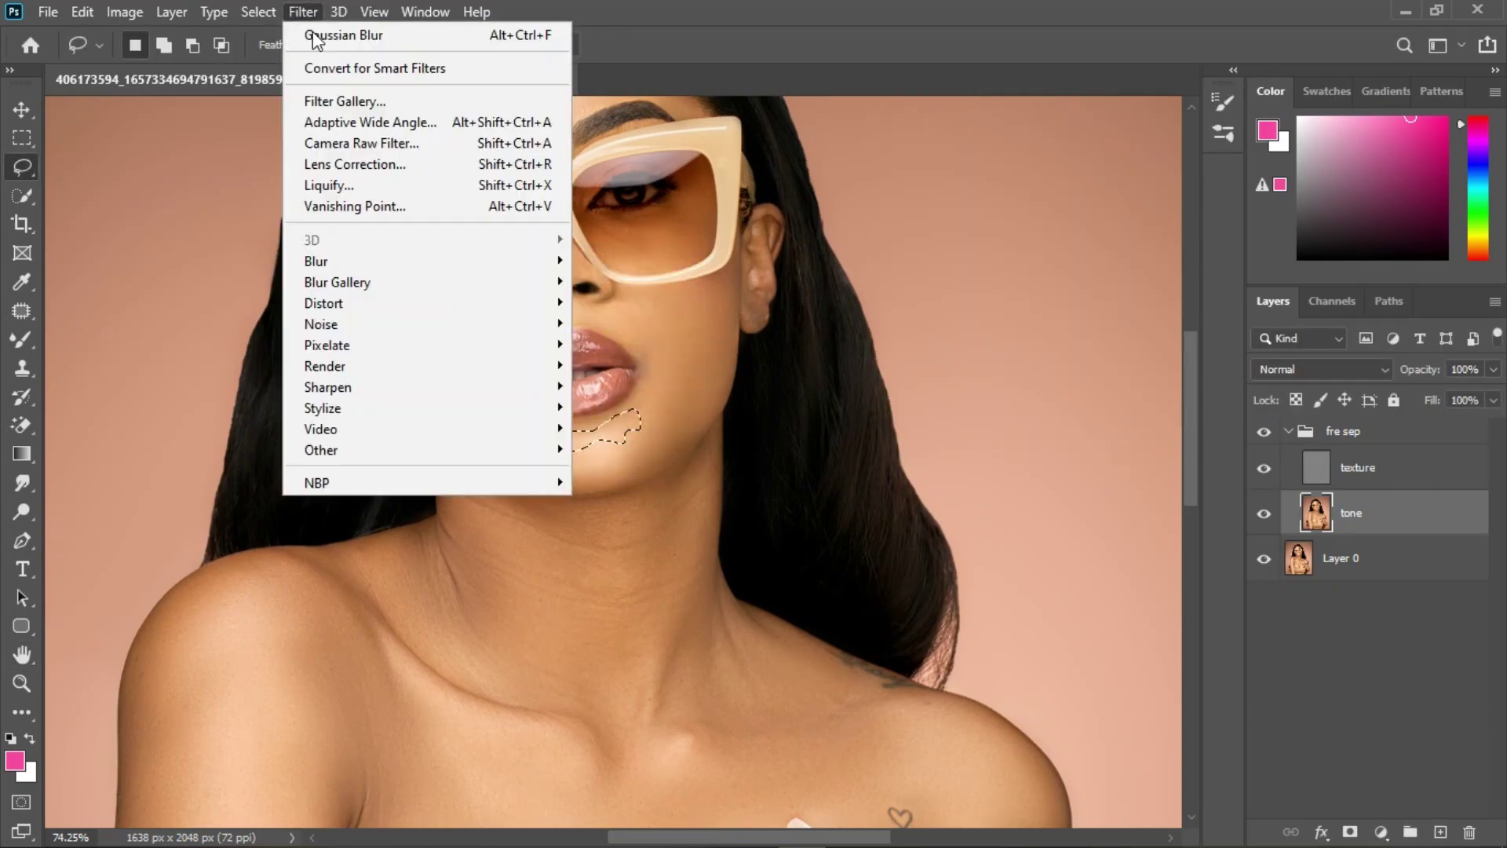
pyautogui.click(329, 34)
pyautogui.press('Return')
# Step: Lasso a strip along the arm, apply Gaussian Blur, and deselect
pyautogui.scroll(-3, 589, 663)
pyautogui.moveTo(486, 510)
pyautogui.mouseDown()
pyautogui.moveTo(497, 685)
pyautogui.moveTo(486, 518)
pyautogui.mouseUp()
pyautogui.click(303, 12)
pyautogui.click(329, 31)
pyautogui.press('Return')
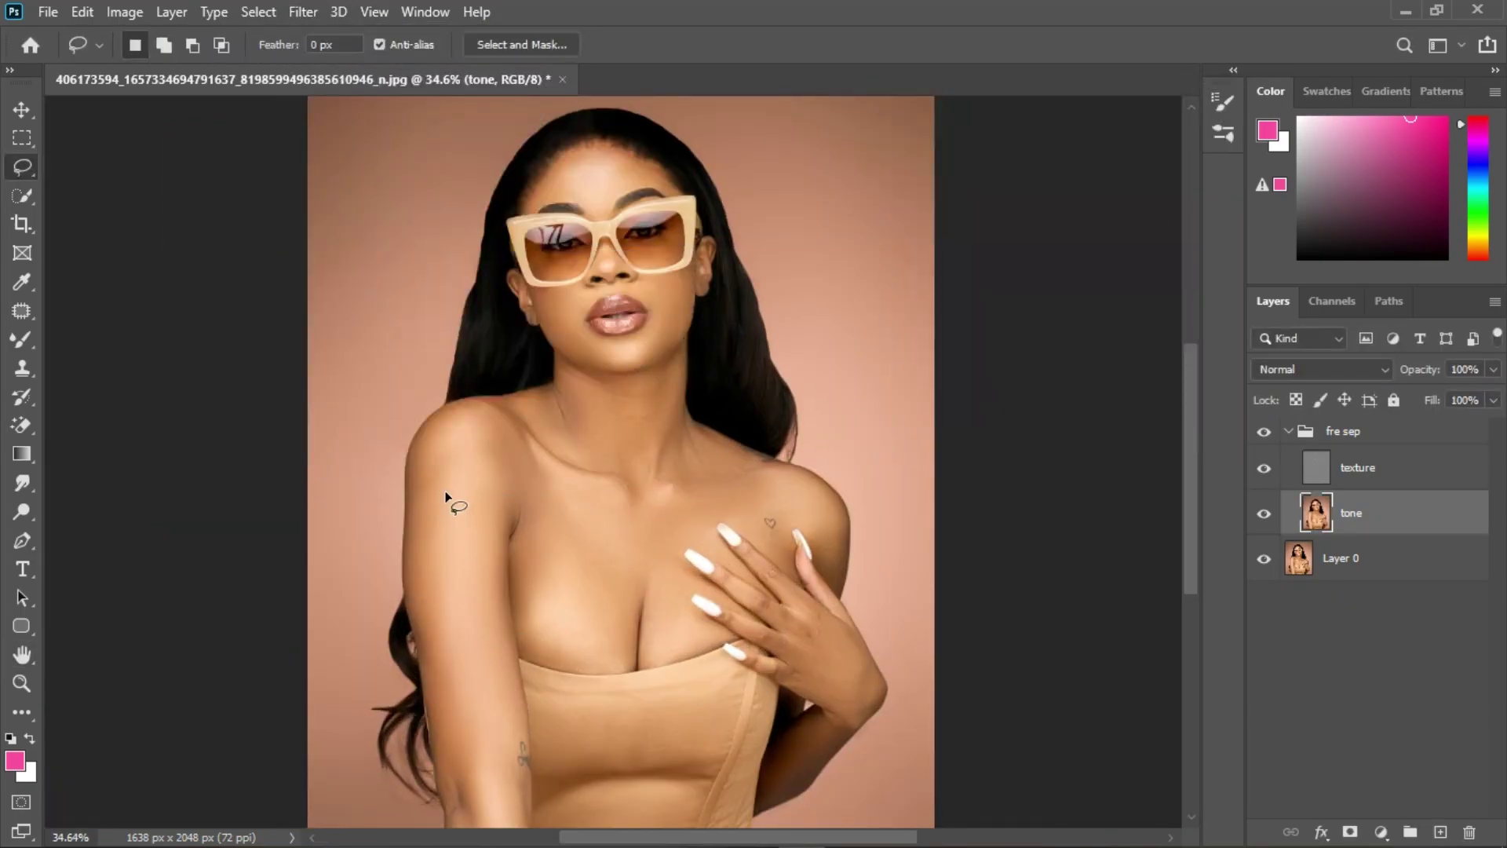
pyautogui.click(303, 11)
pyautogui.click(329, 31)
pyautogui.press('Return')
pyautogui.hotkey('ctrl', 'd')
pyautogui.scroll(-1, 582, 530)
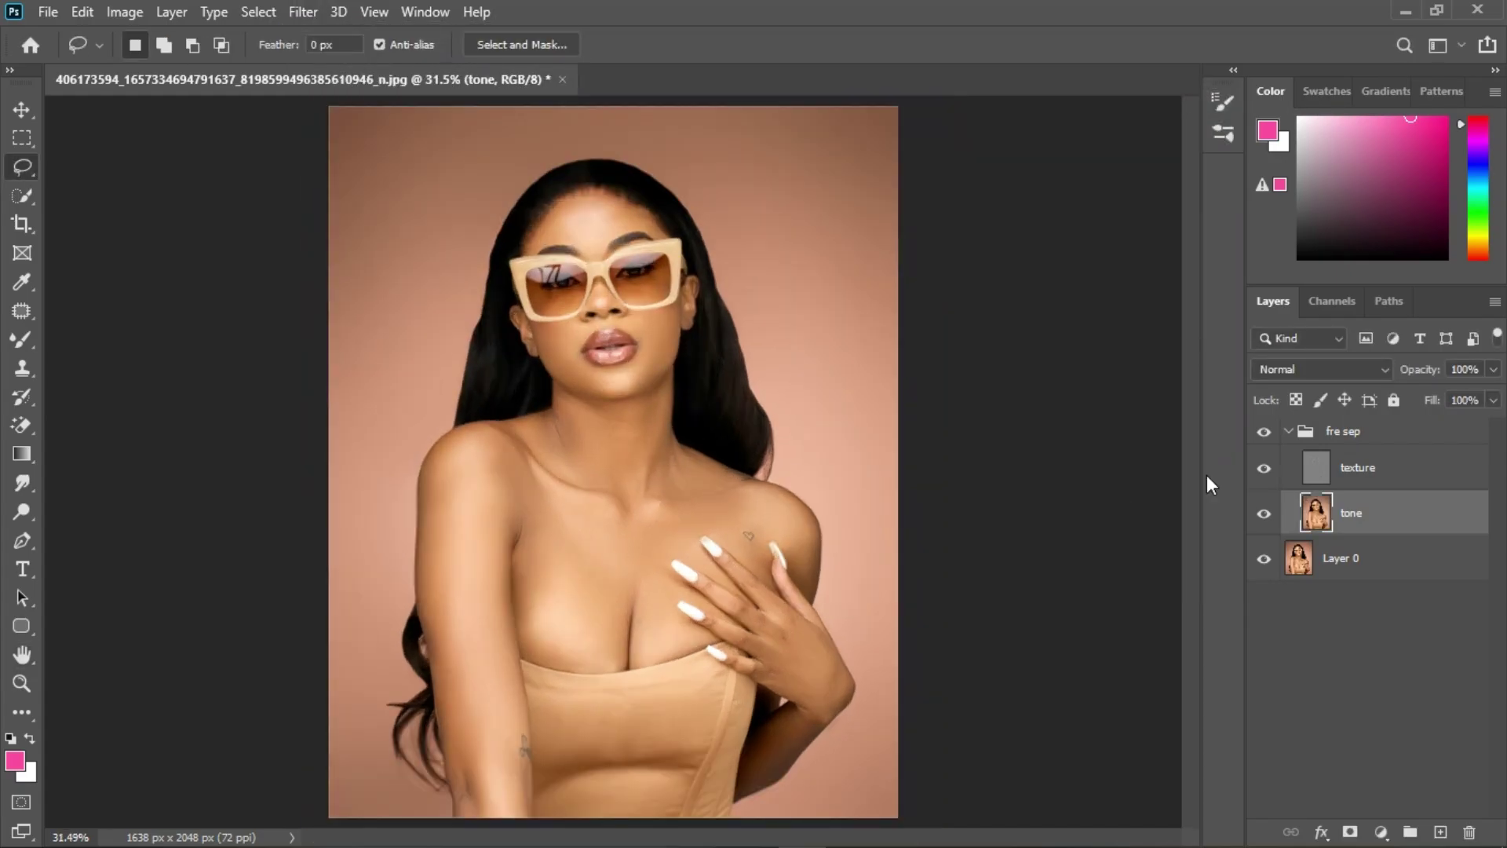
# Step: Compare the retouch with the original by hiding and showing the fre sep group twice
pyautogui.click(1271, 436)
pyautogui.click(1270, 437)
pyautogui.click(1271, 437)
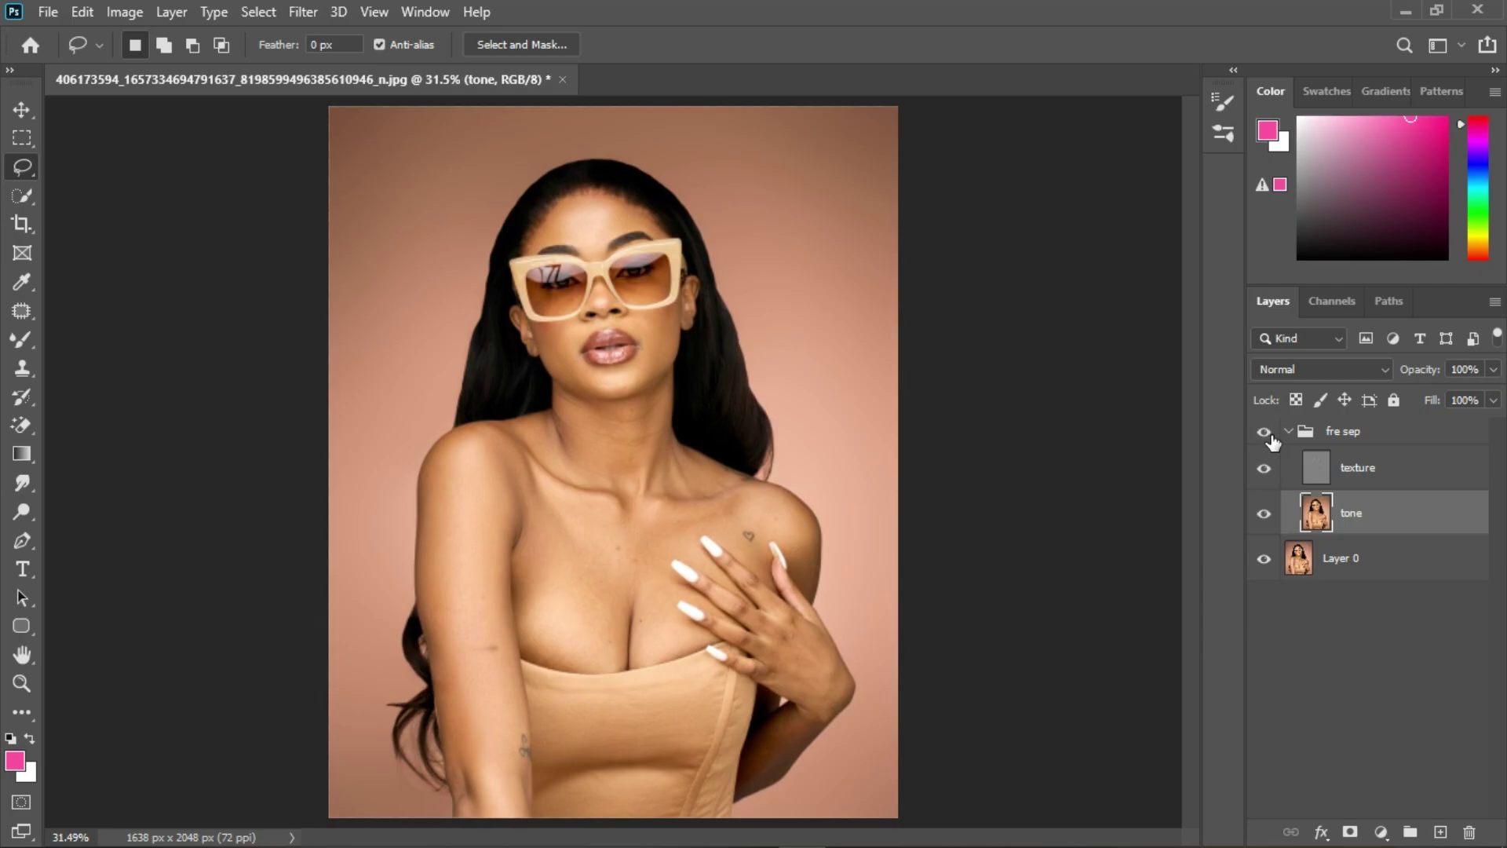
pyautogui.click(1271, 436)
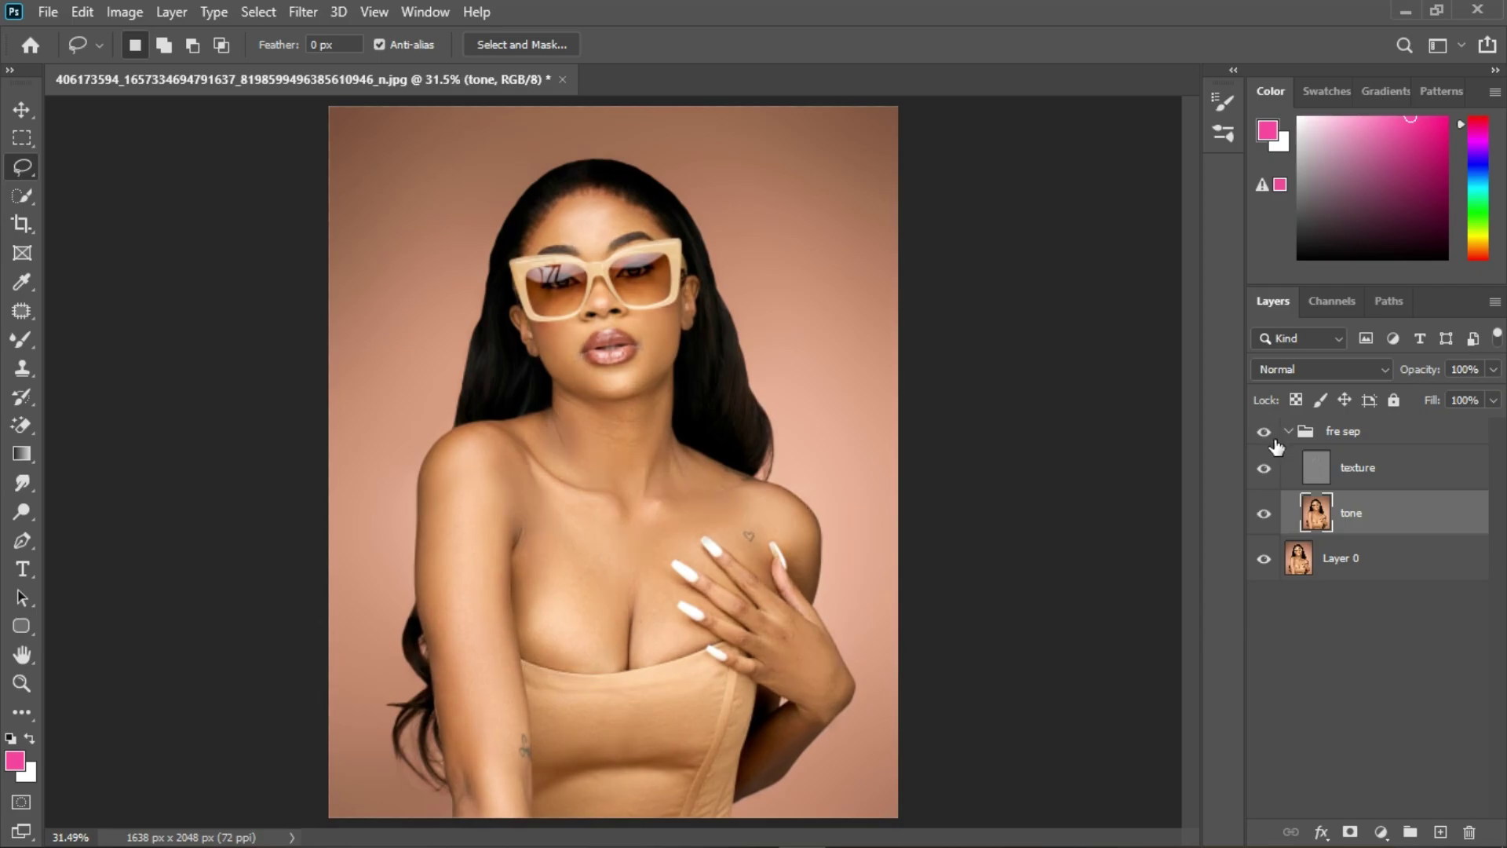
# Step: Zoom around the portrait, then collapse the fre sep group in the Layers panel
pyautogui.scroll(5, 605, 274)
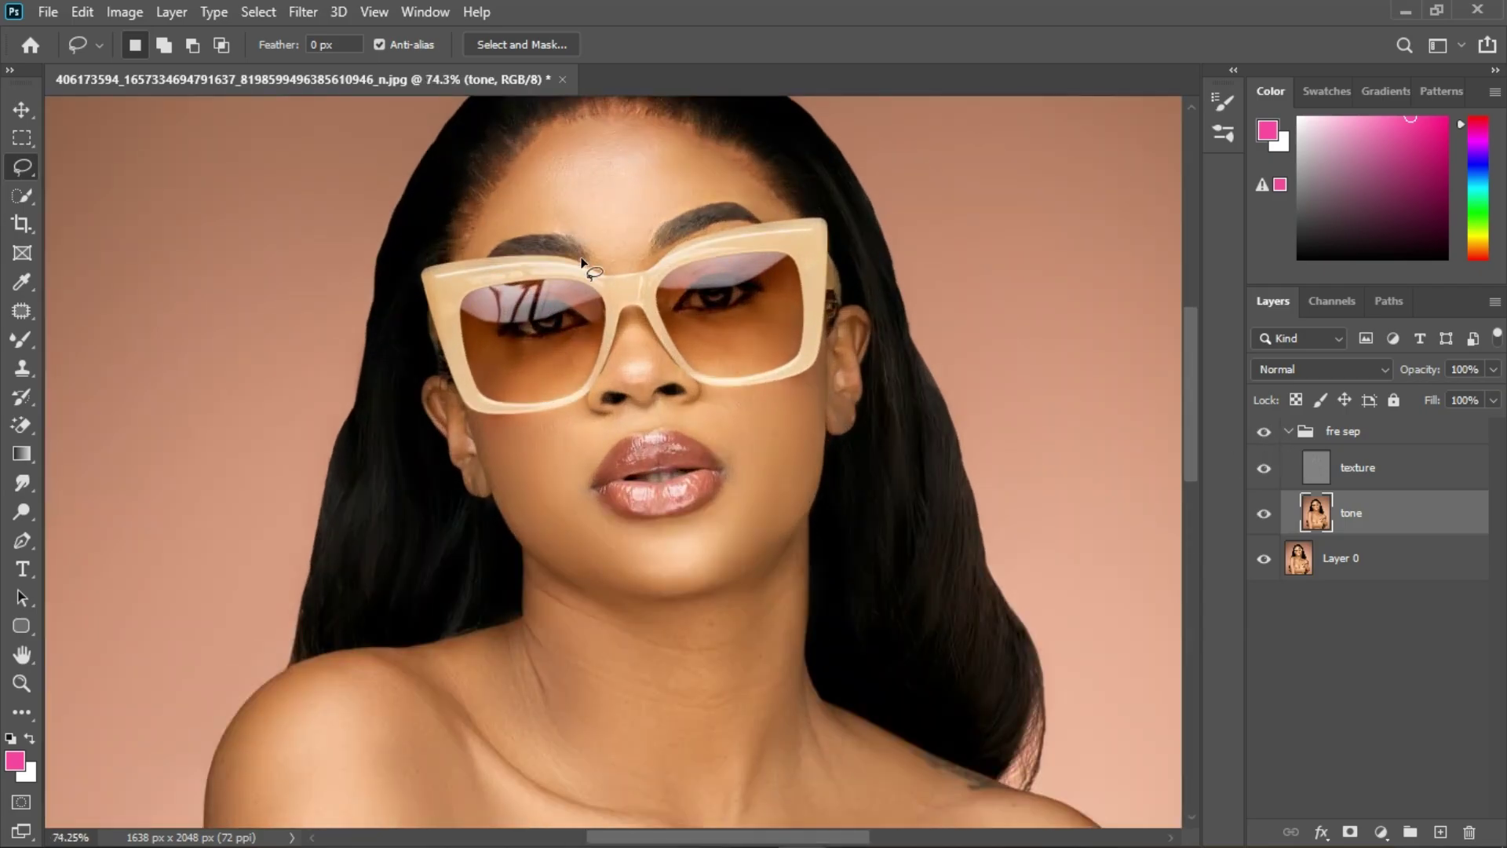
pyautogui.scroll(4, 662, 350)
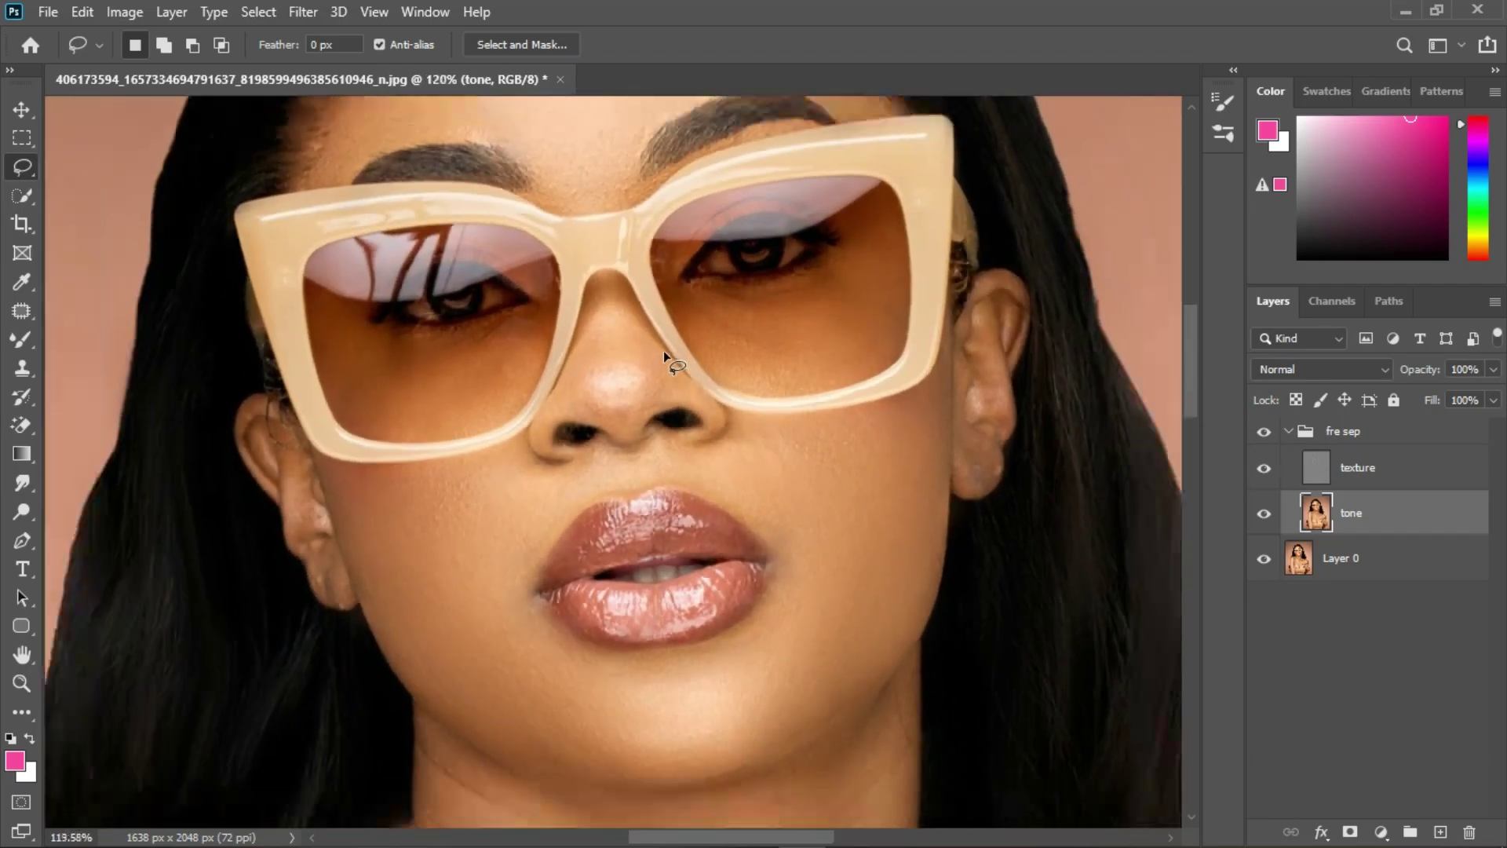
pyautogui.scroll(-3, 663, 350)
pyautogui.scroll(-5, 663, 351)
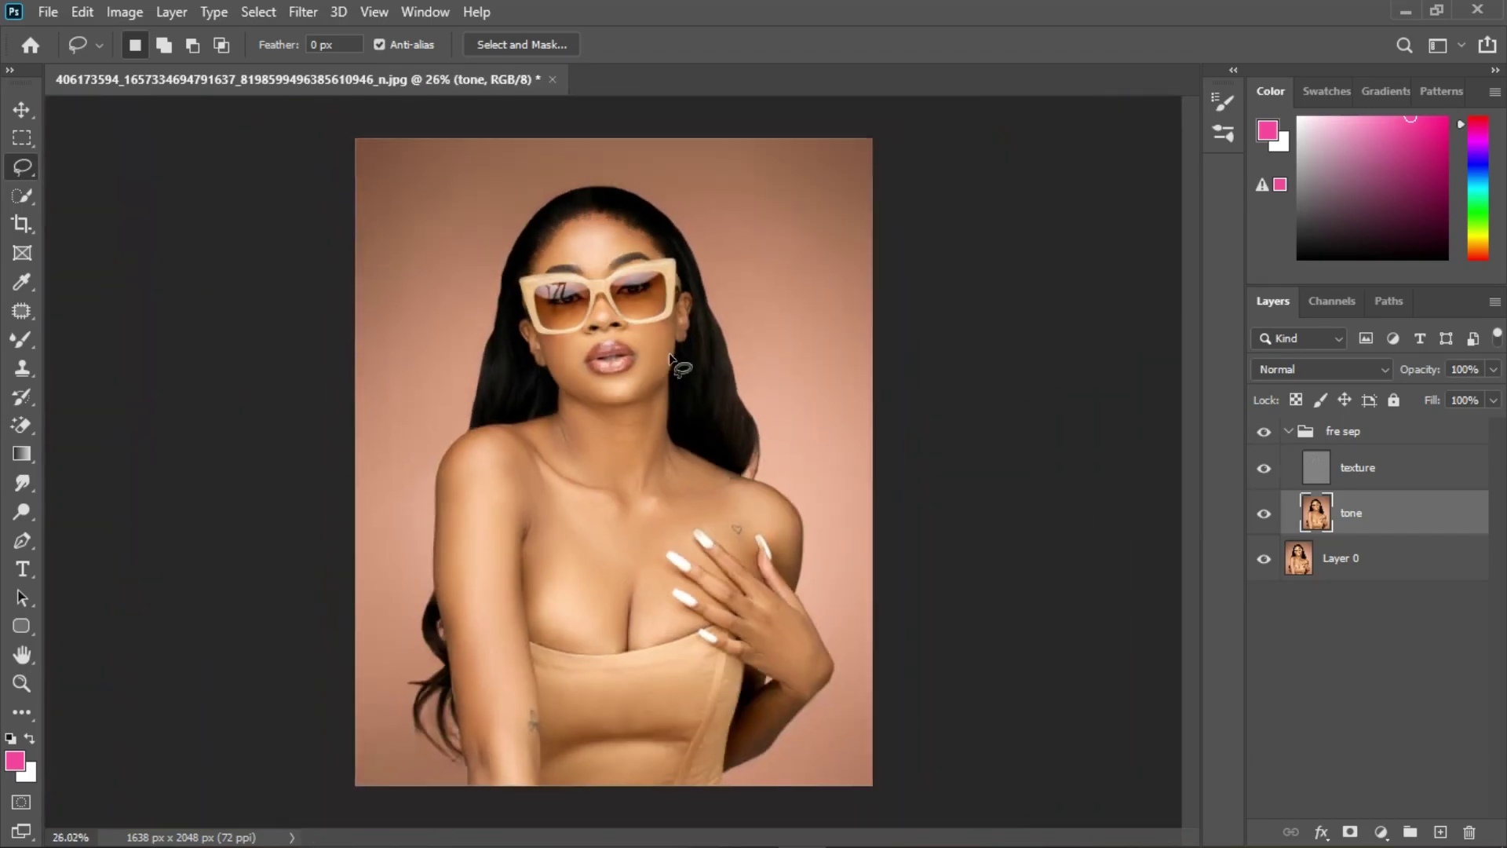
pyautogui.scroll(2, 614, 410)
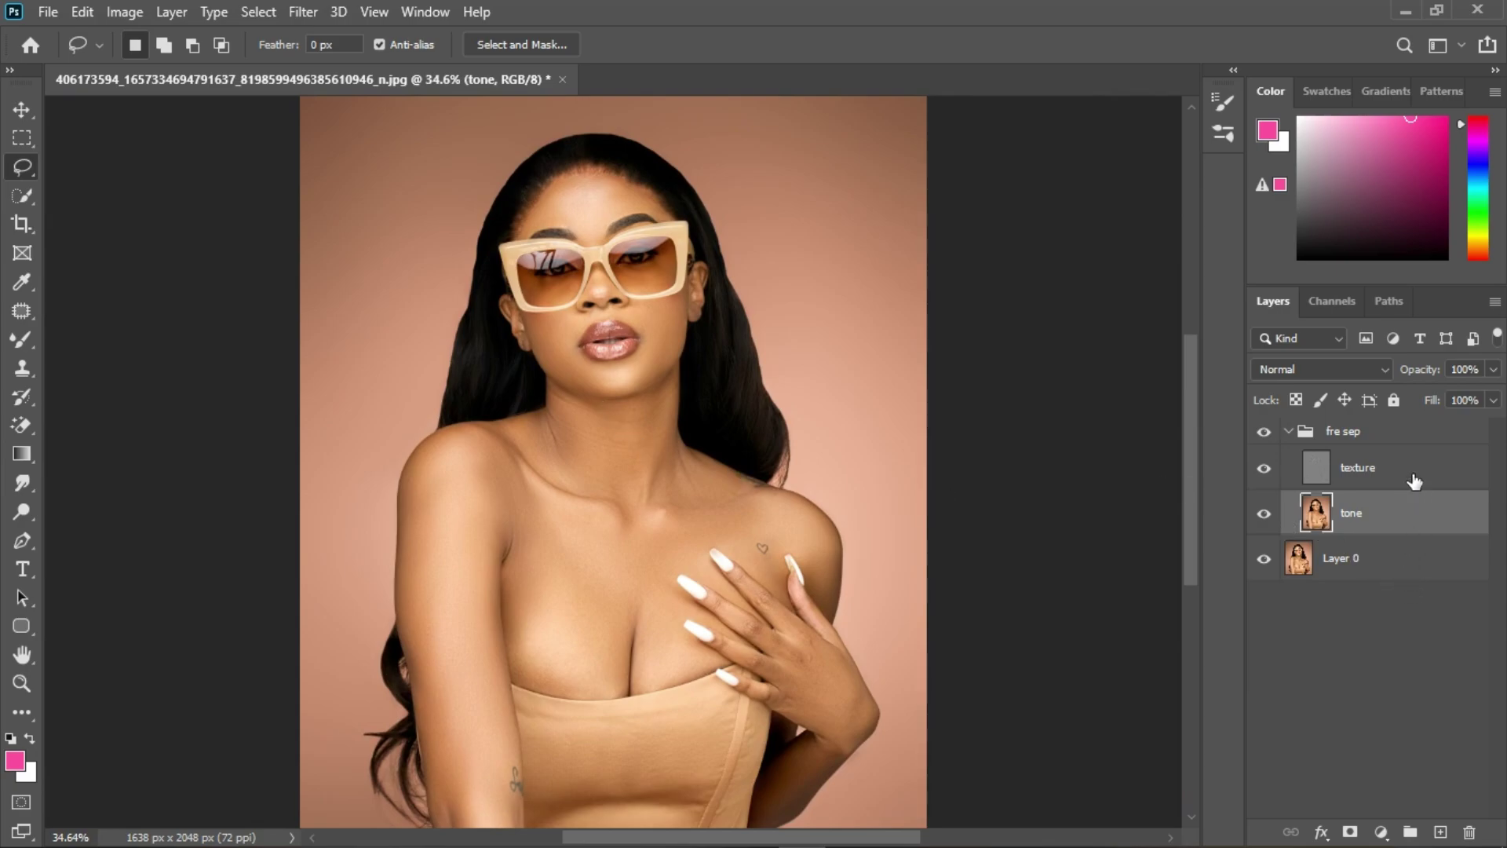
pyautogui.click(1300, 438)
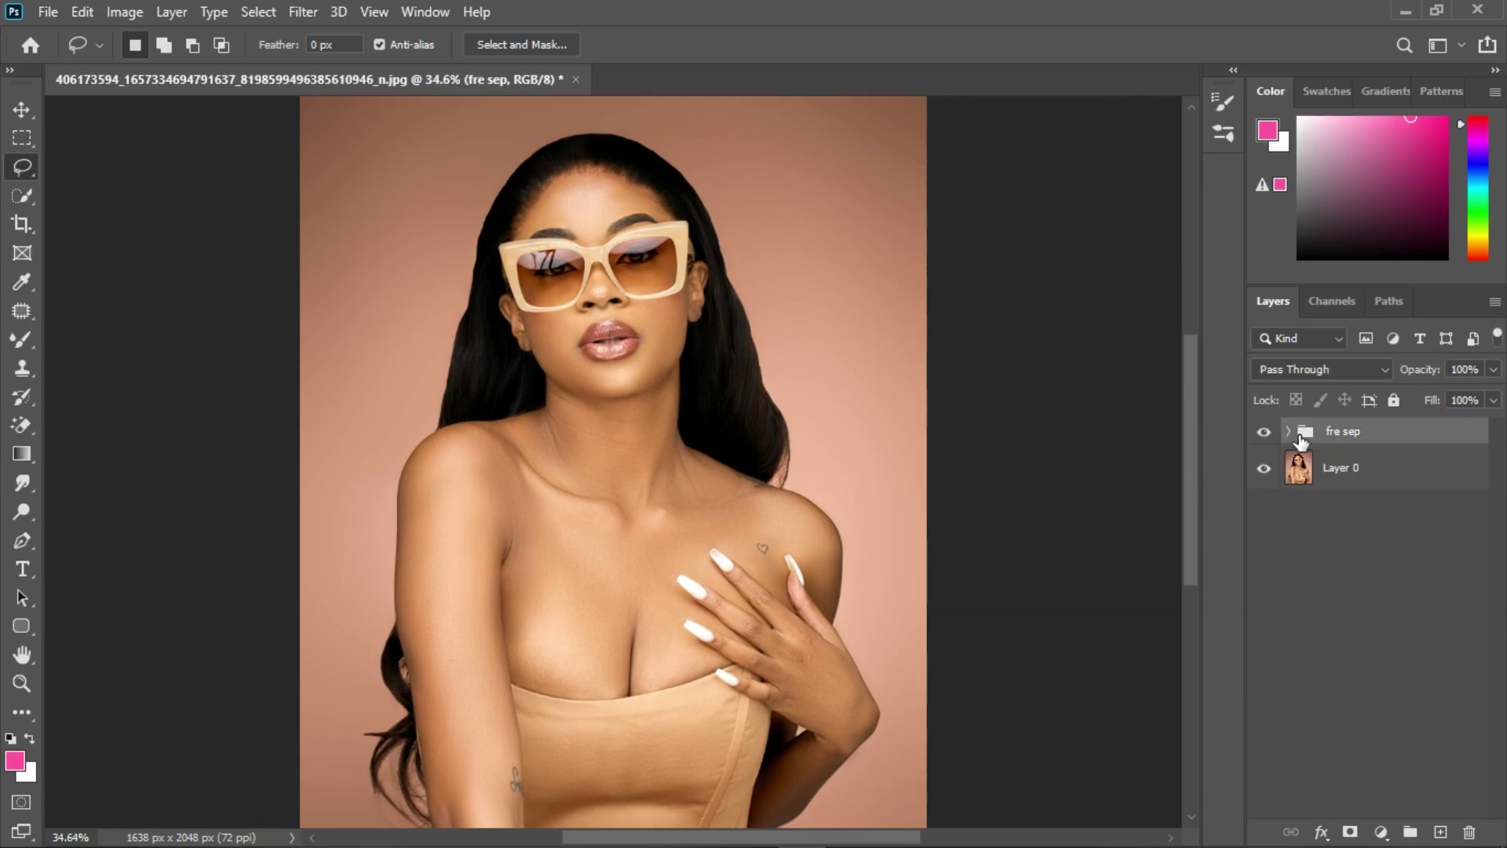